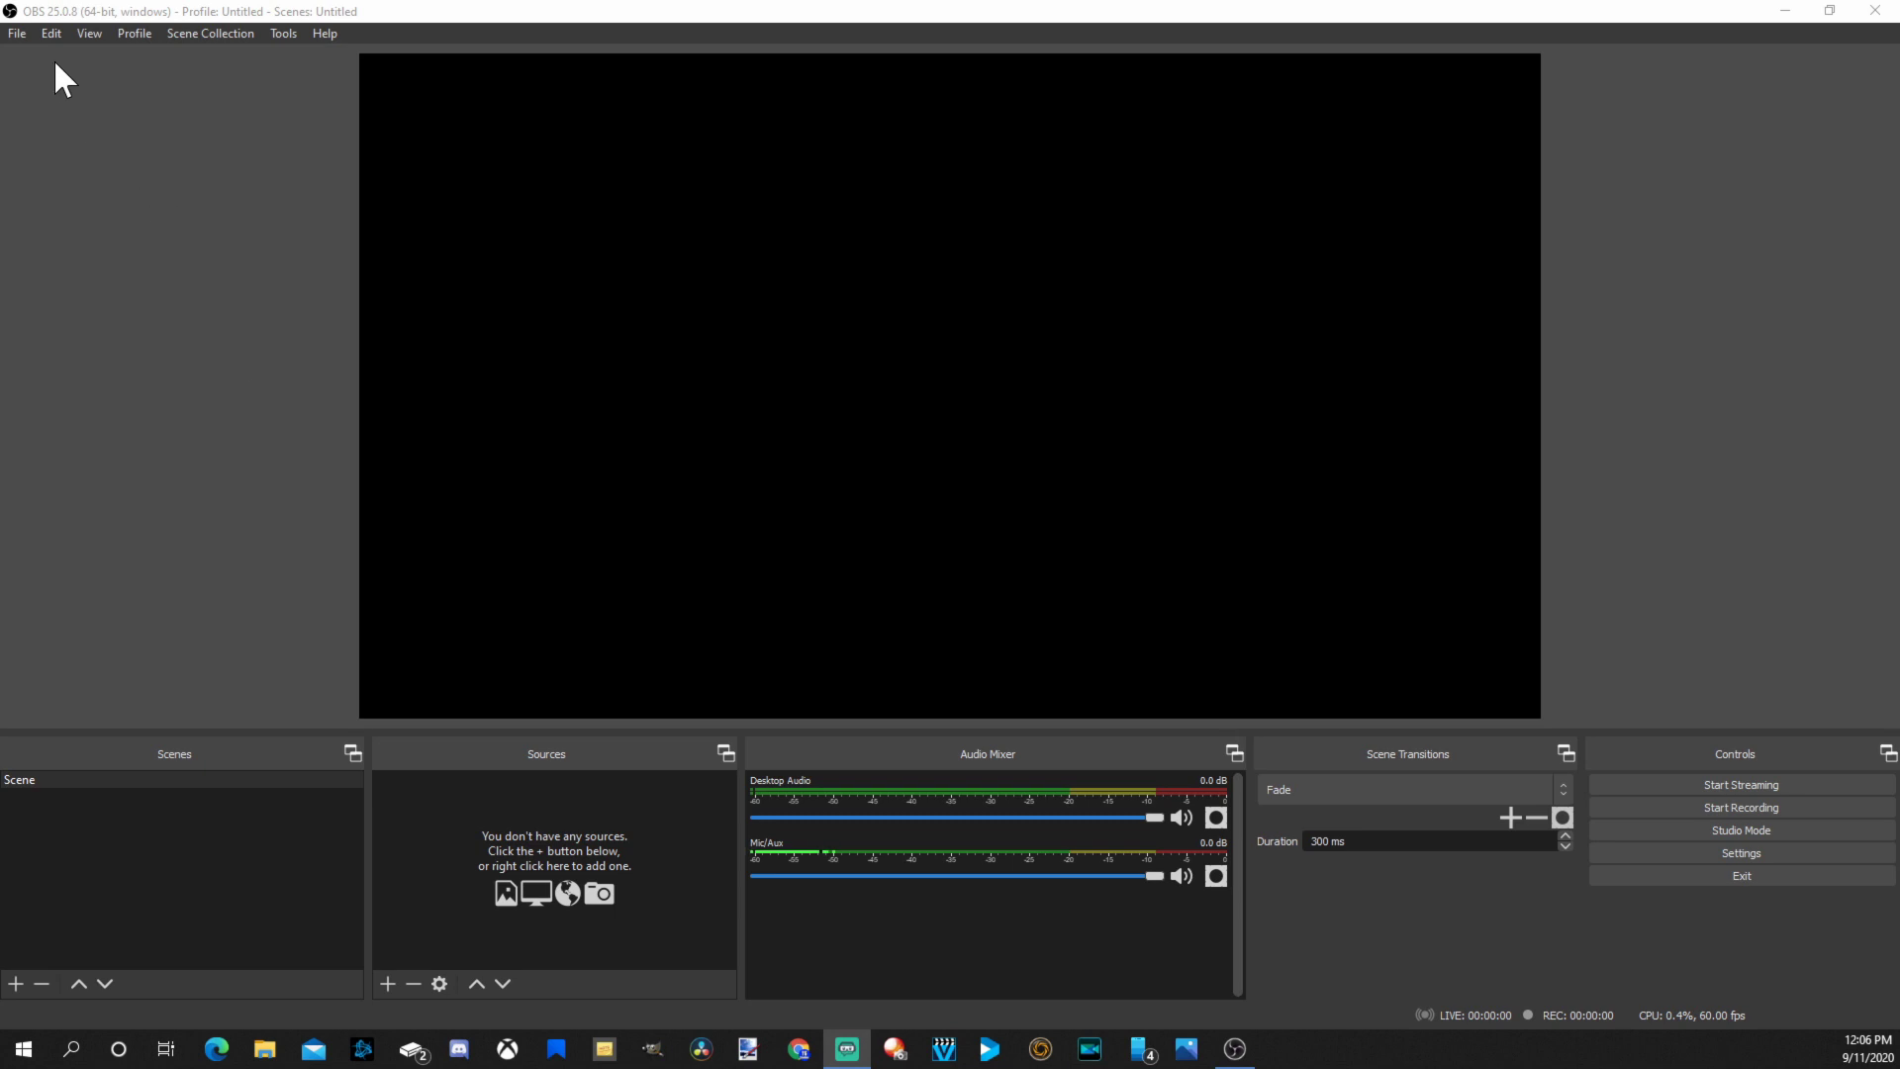
Open Settings on the Output page and keep recording at High Quality, Medium File Size
left_click(22, 35)
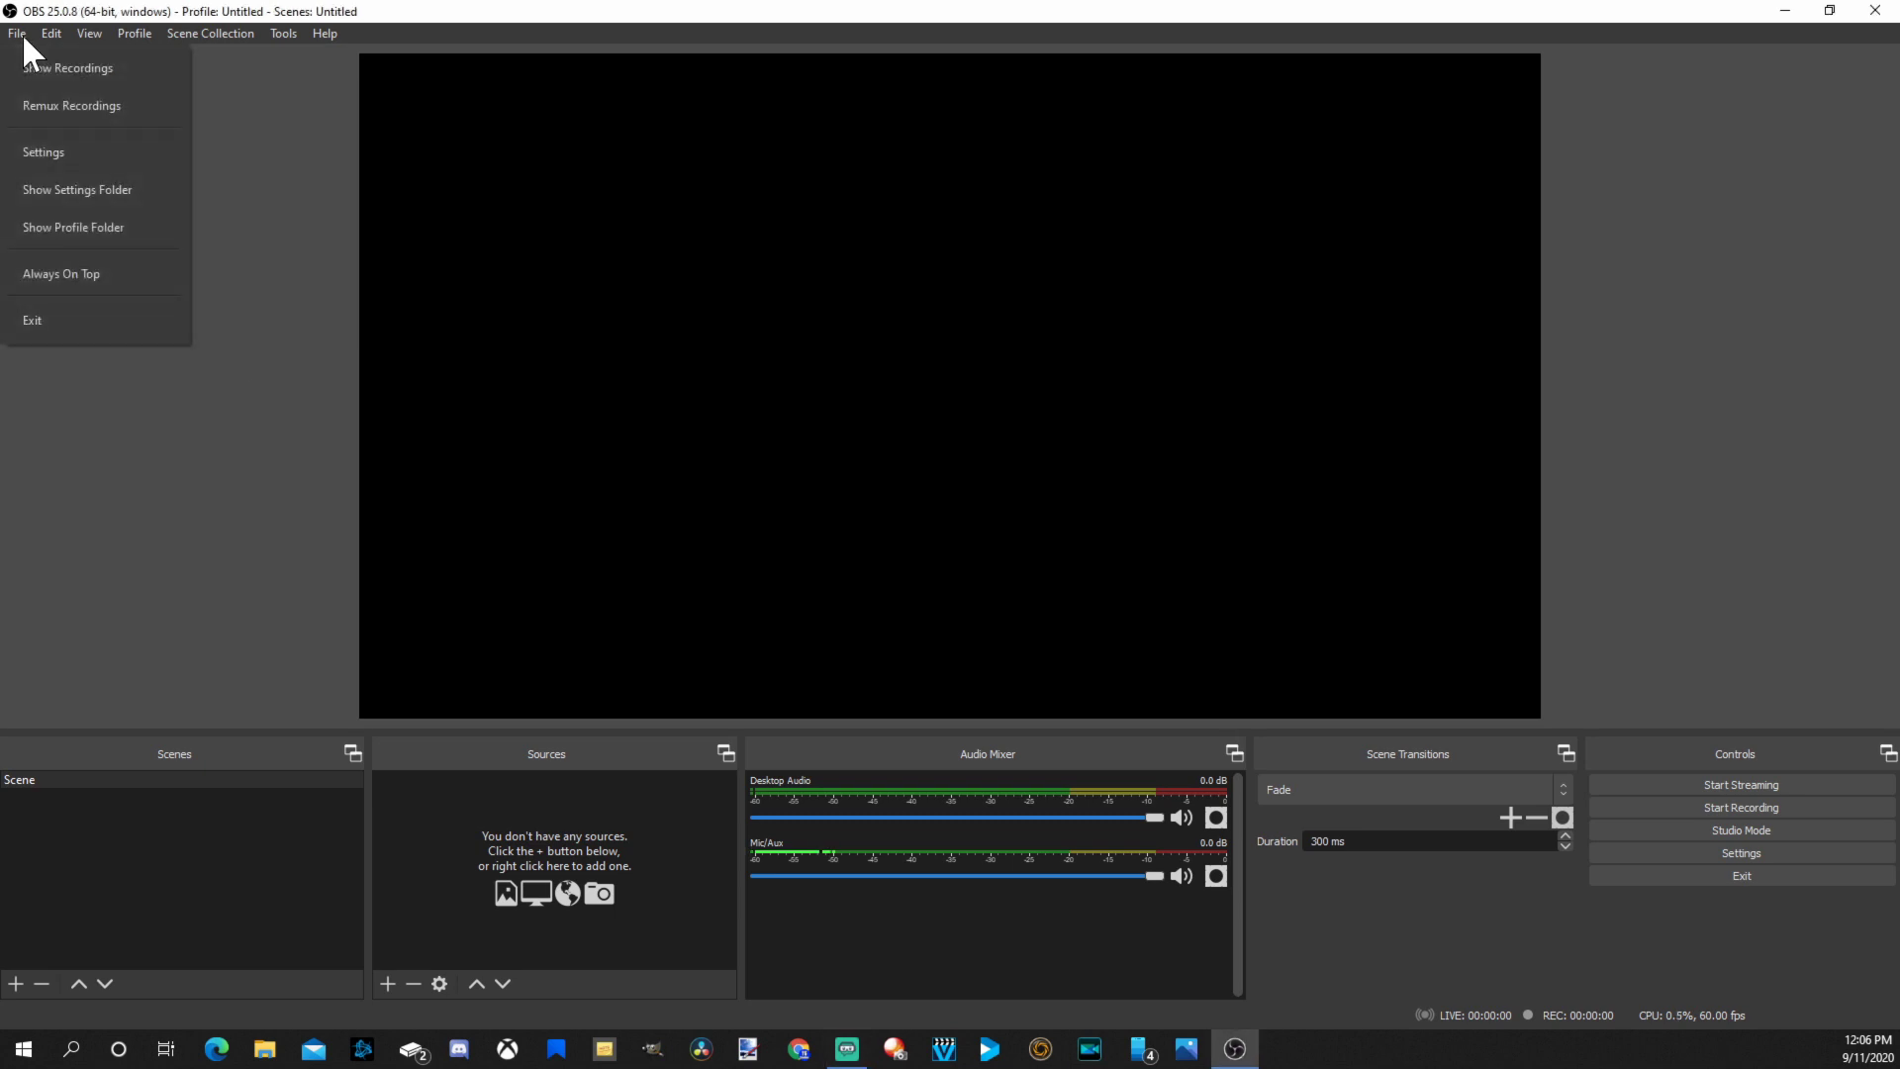
left_click(50, 164)
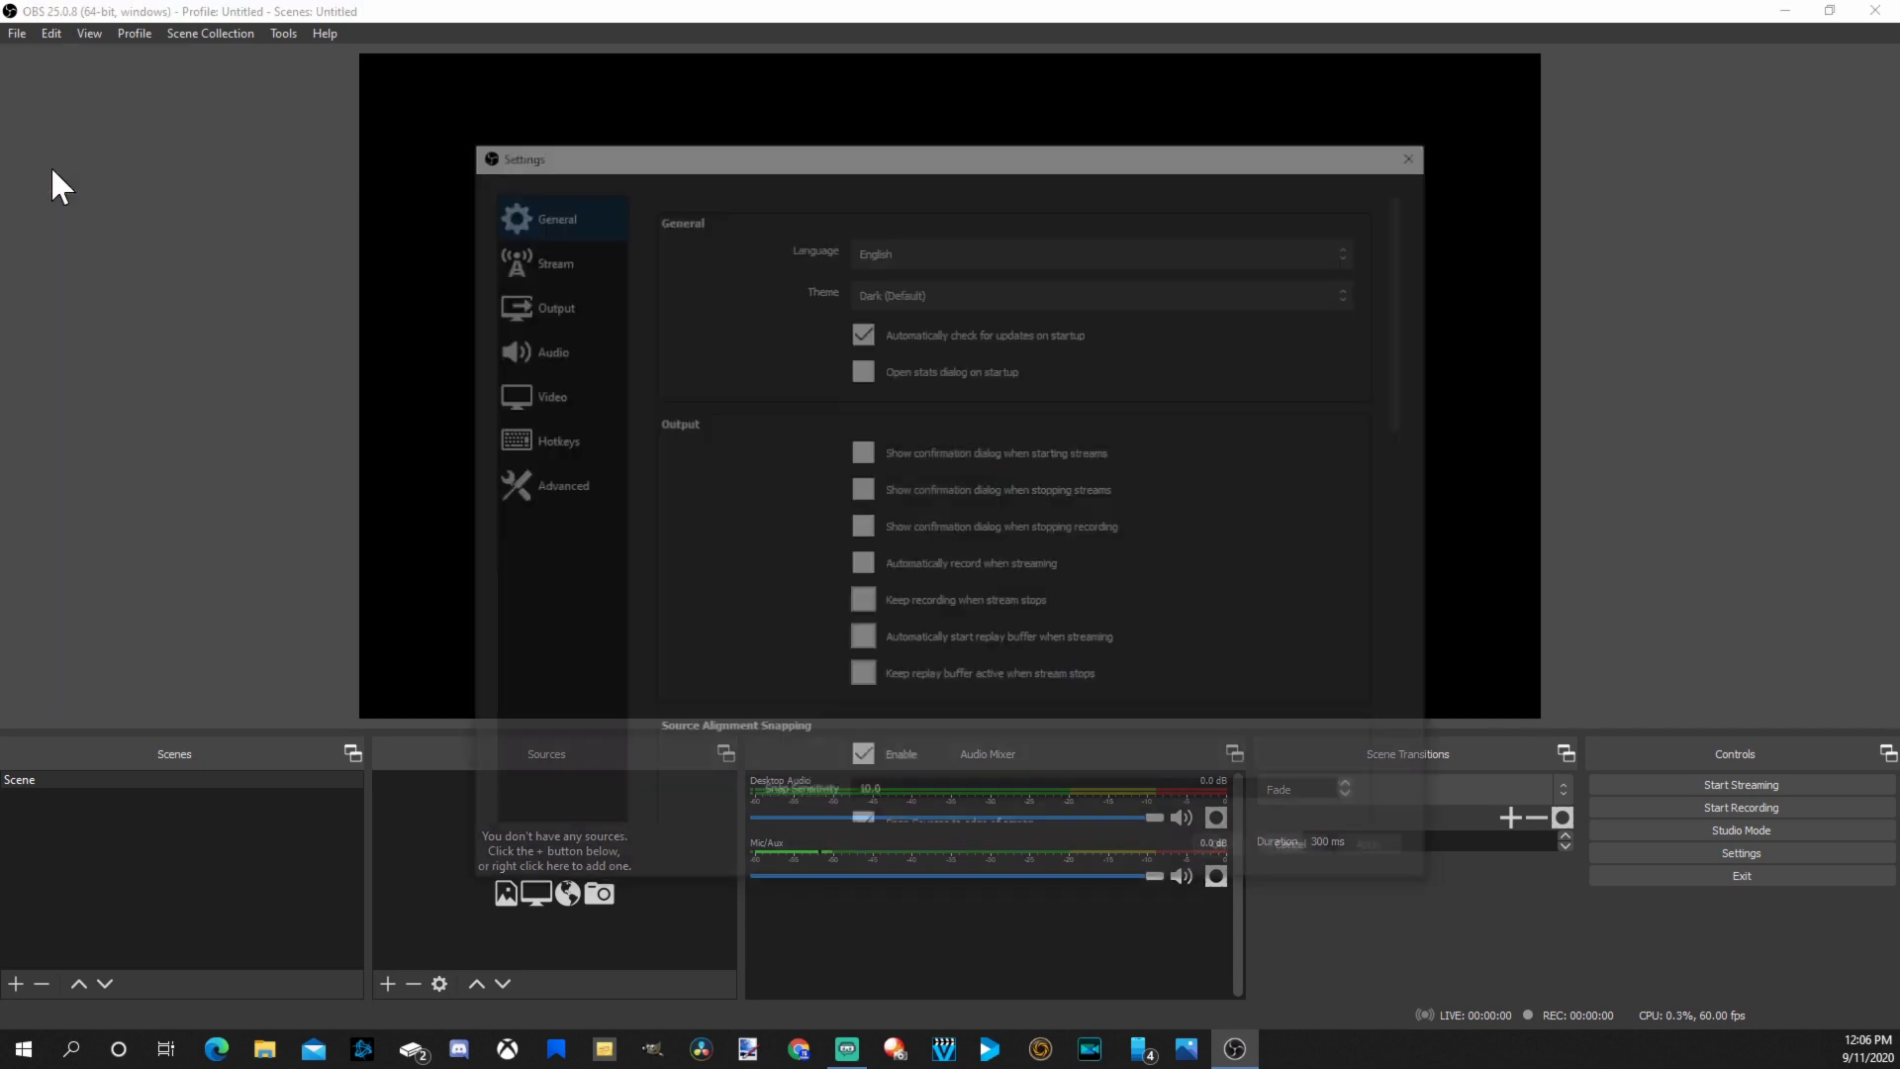
left_click(582, 337)
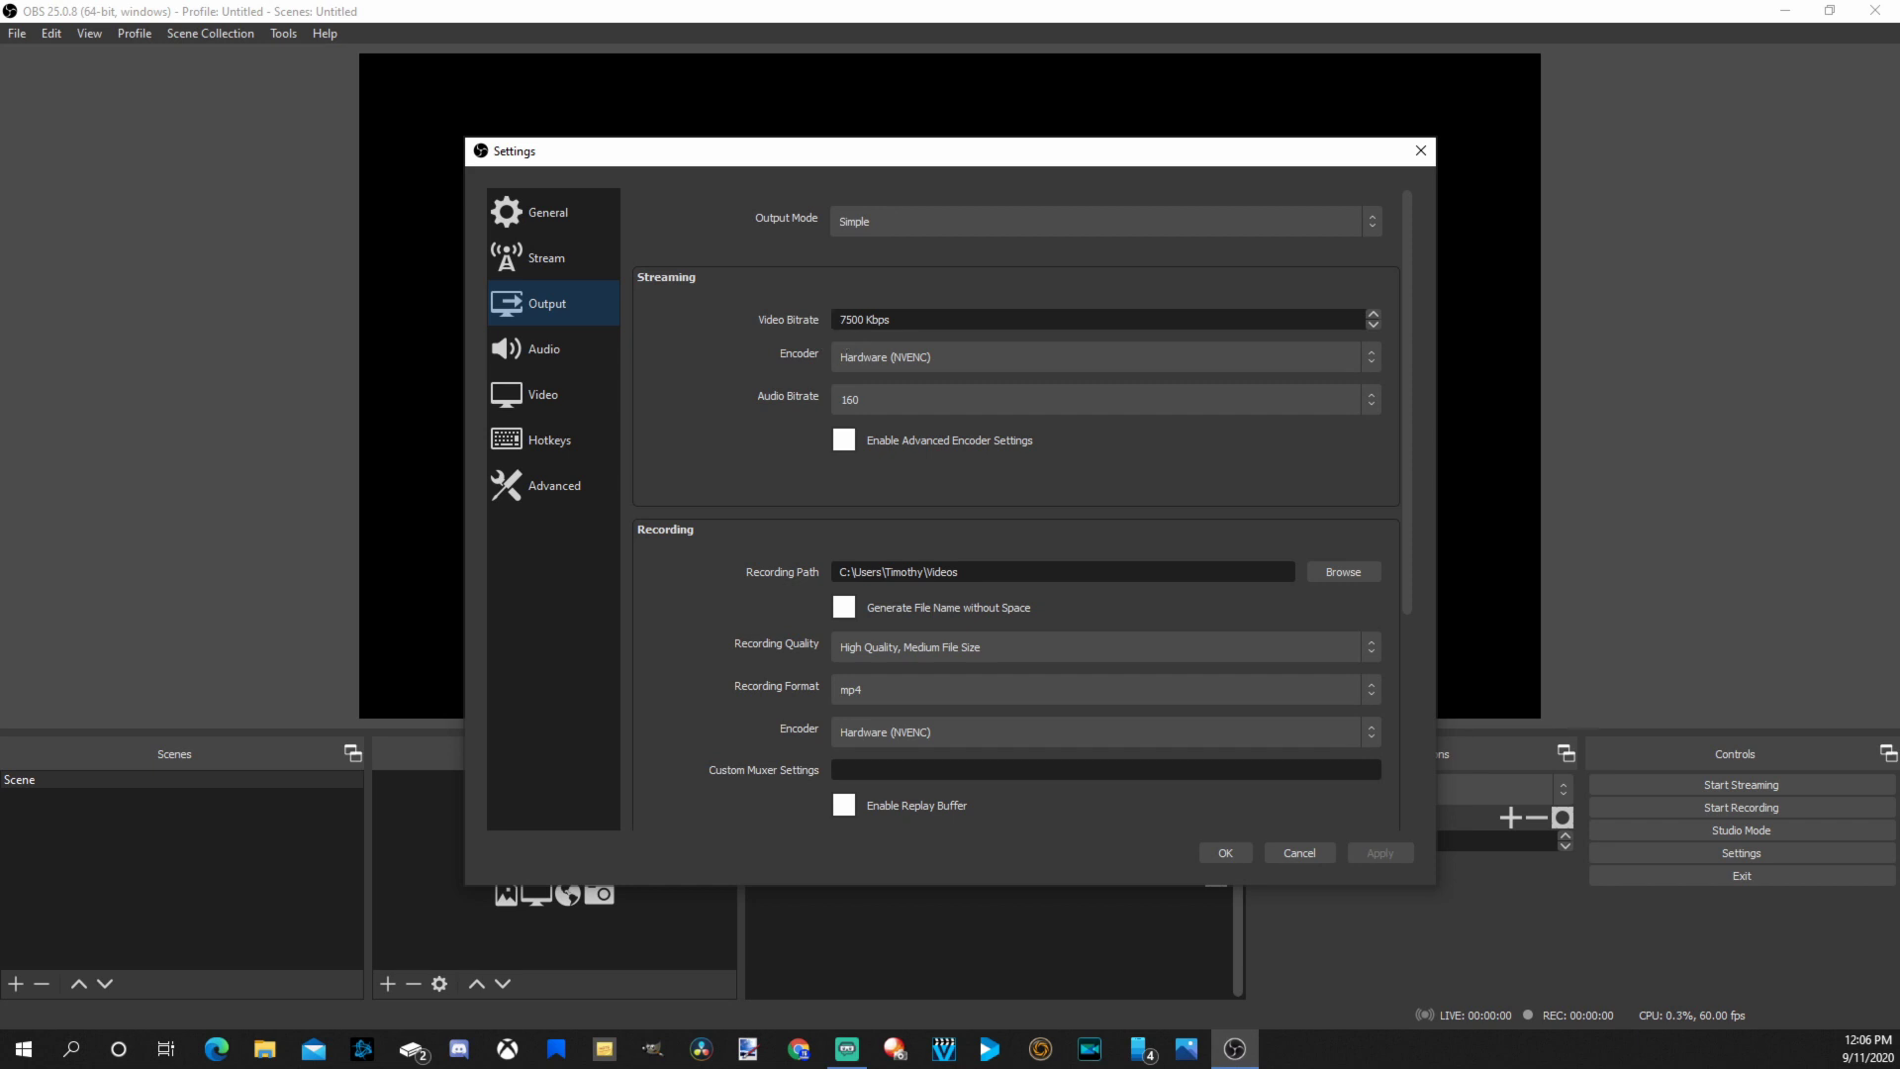
scroll(787, 465, "down", 2)
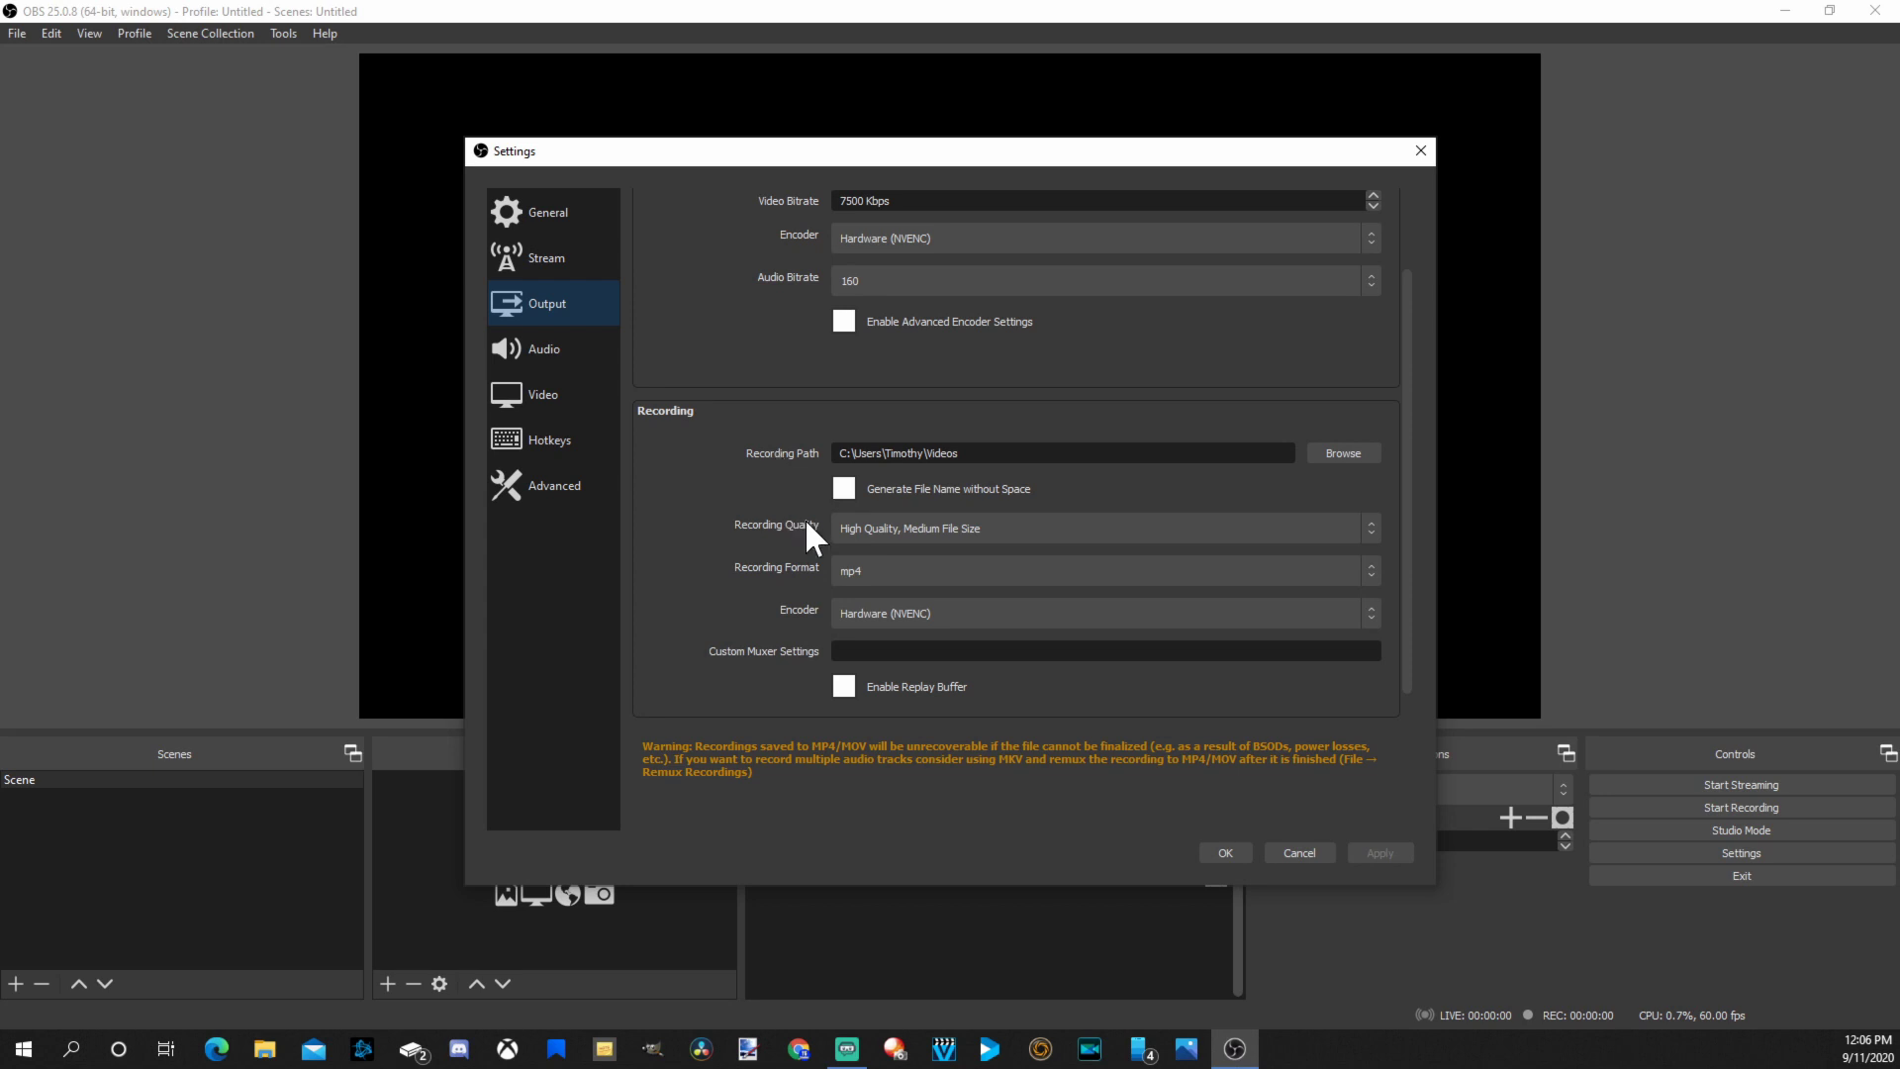
left_click(890, 540)
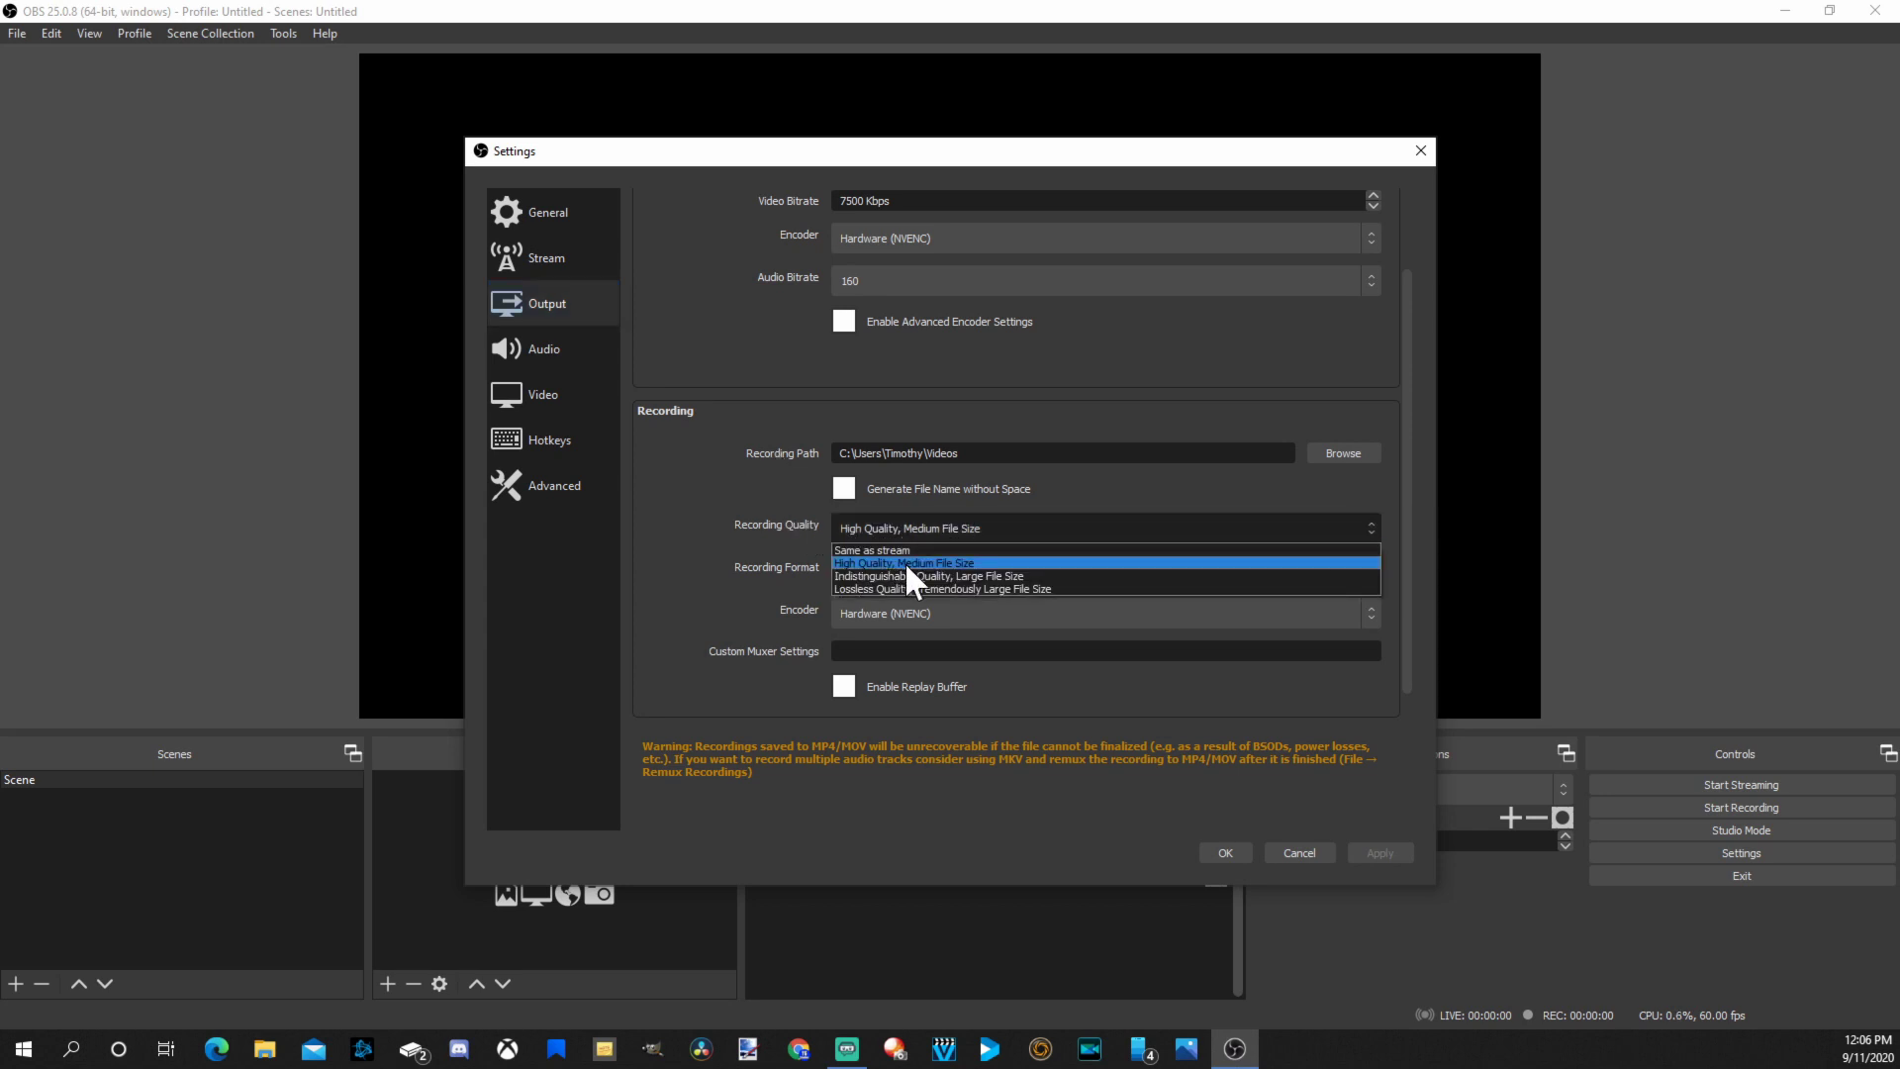
left_click(905, 562)
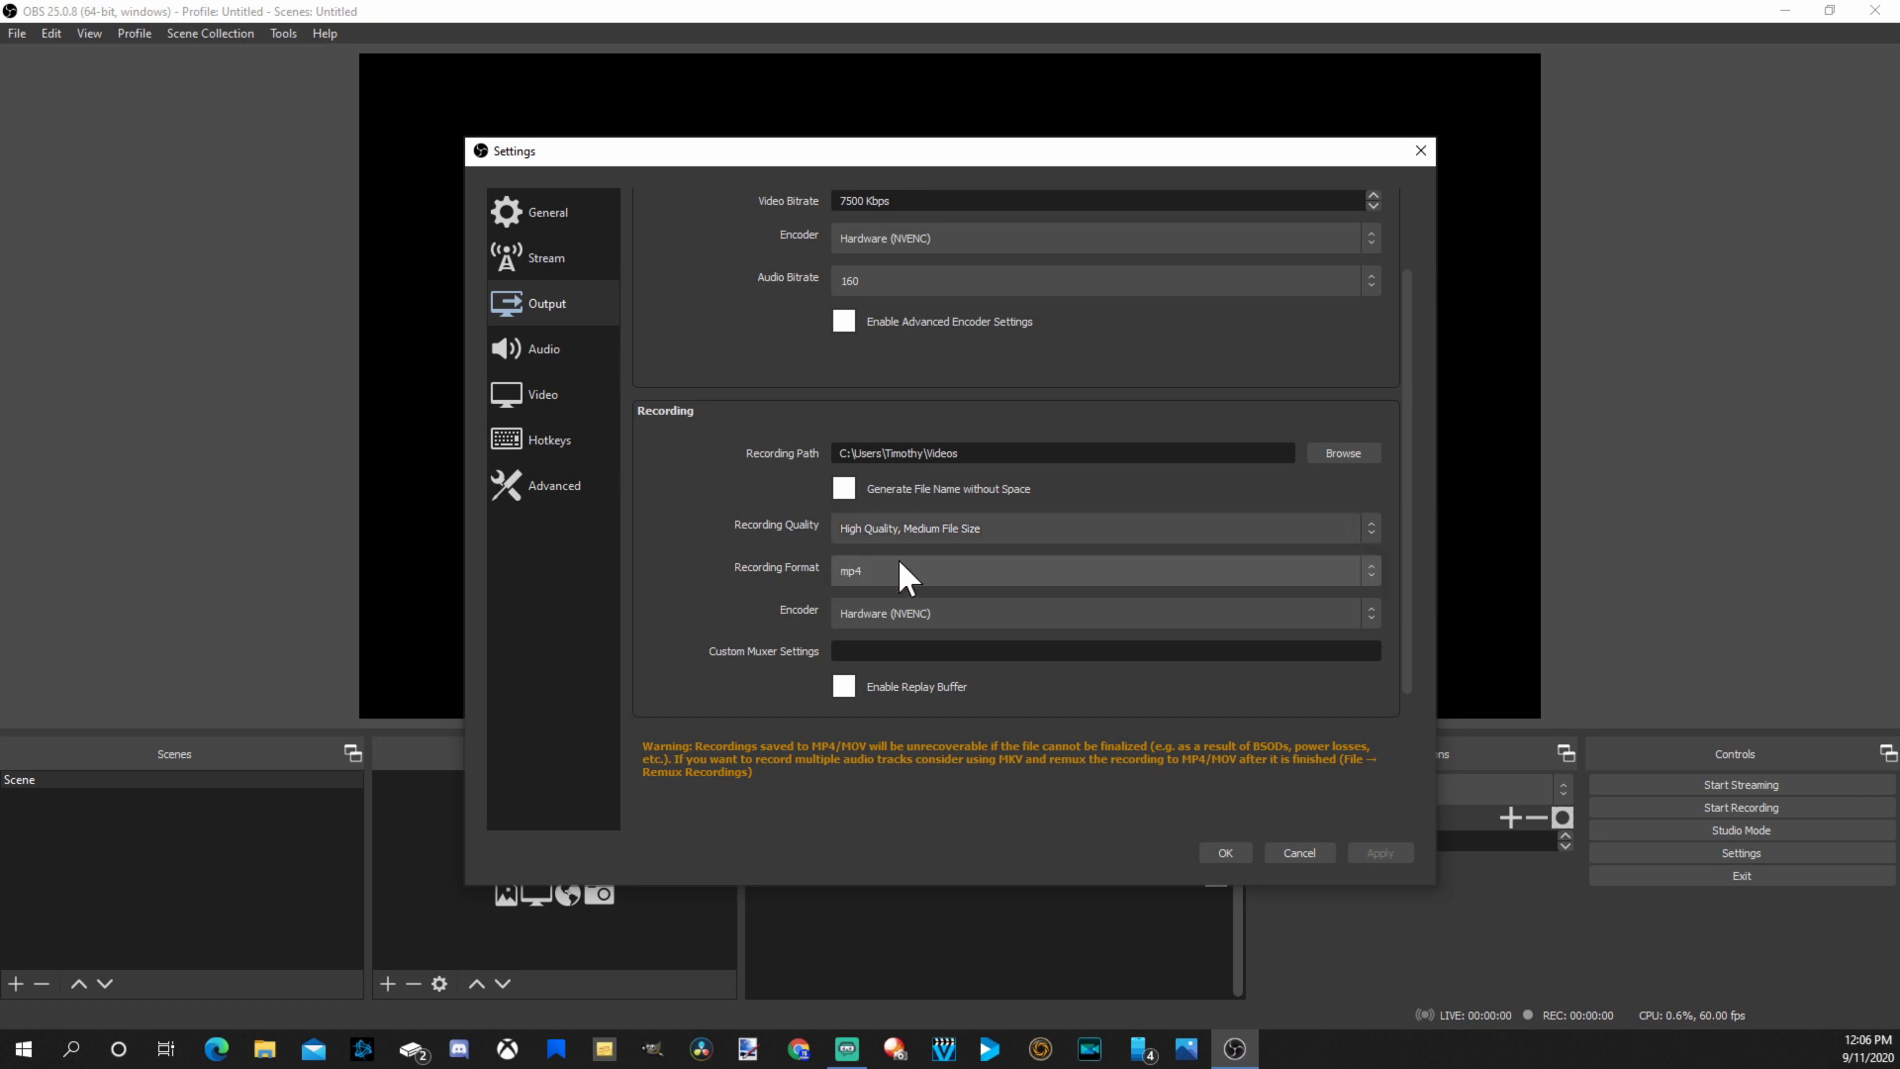
Confirm the video settings are 1920x1080 at 60 FPS and close Settings with OK
left_click(585, 394)
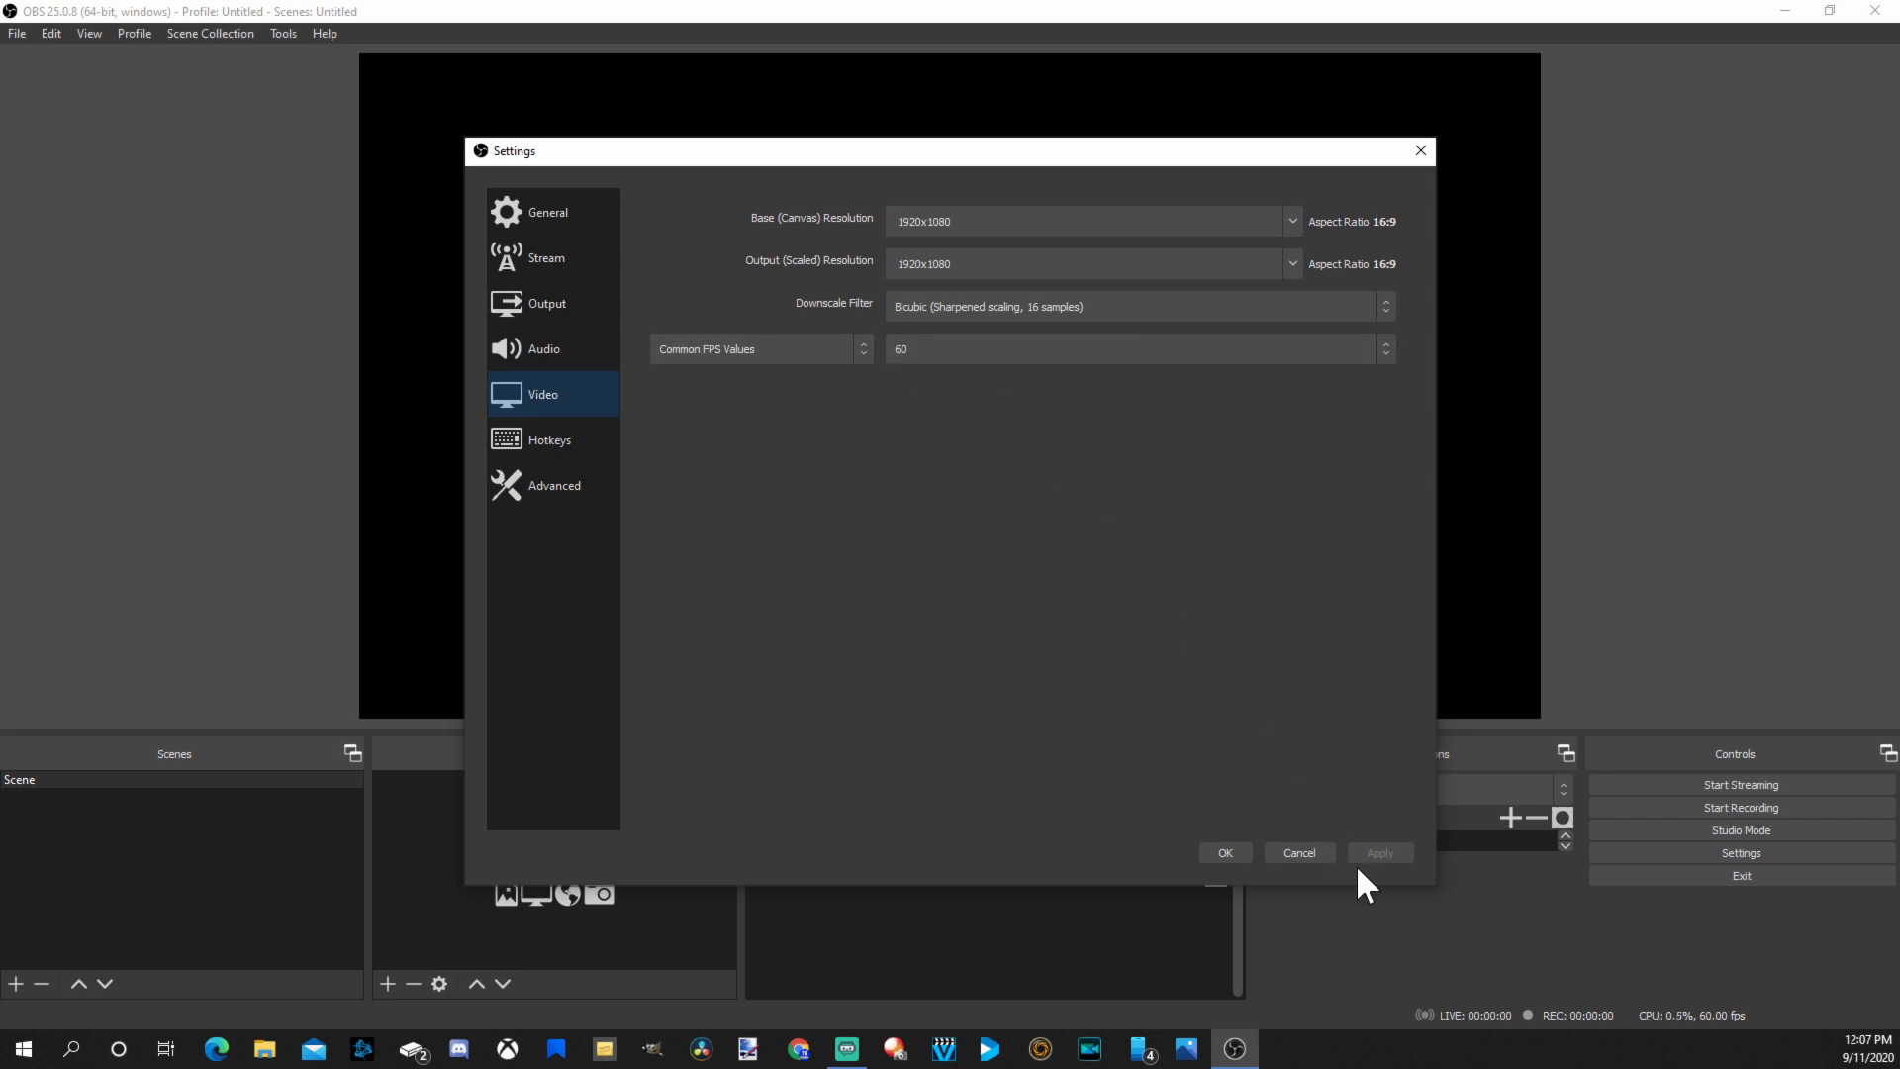
left_click(1221, 852)
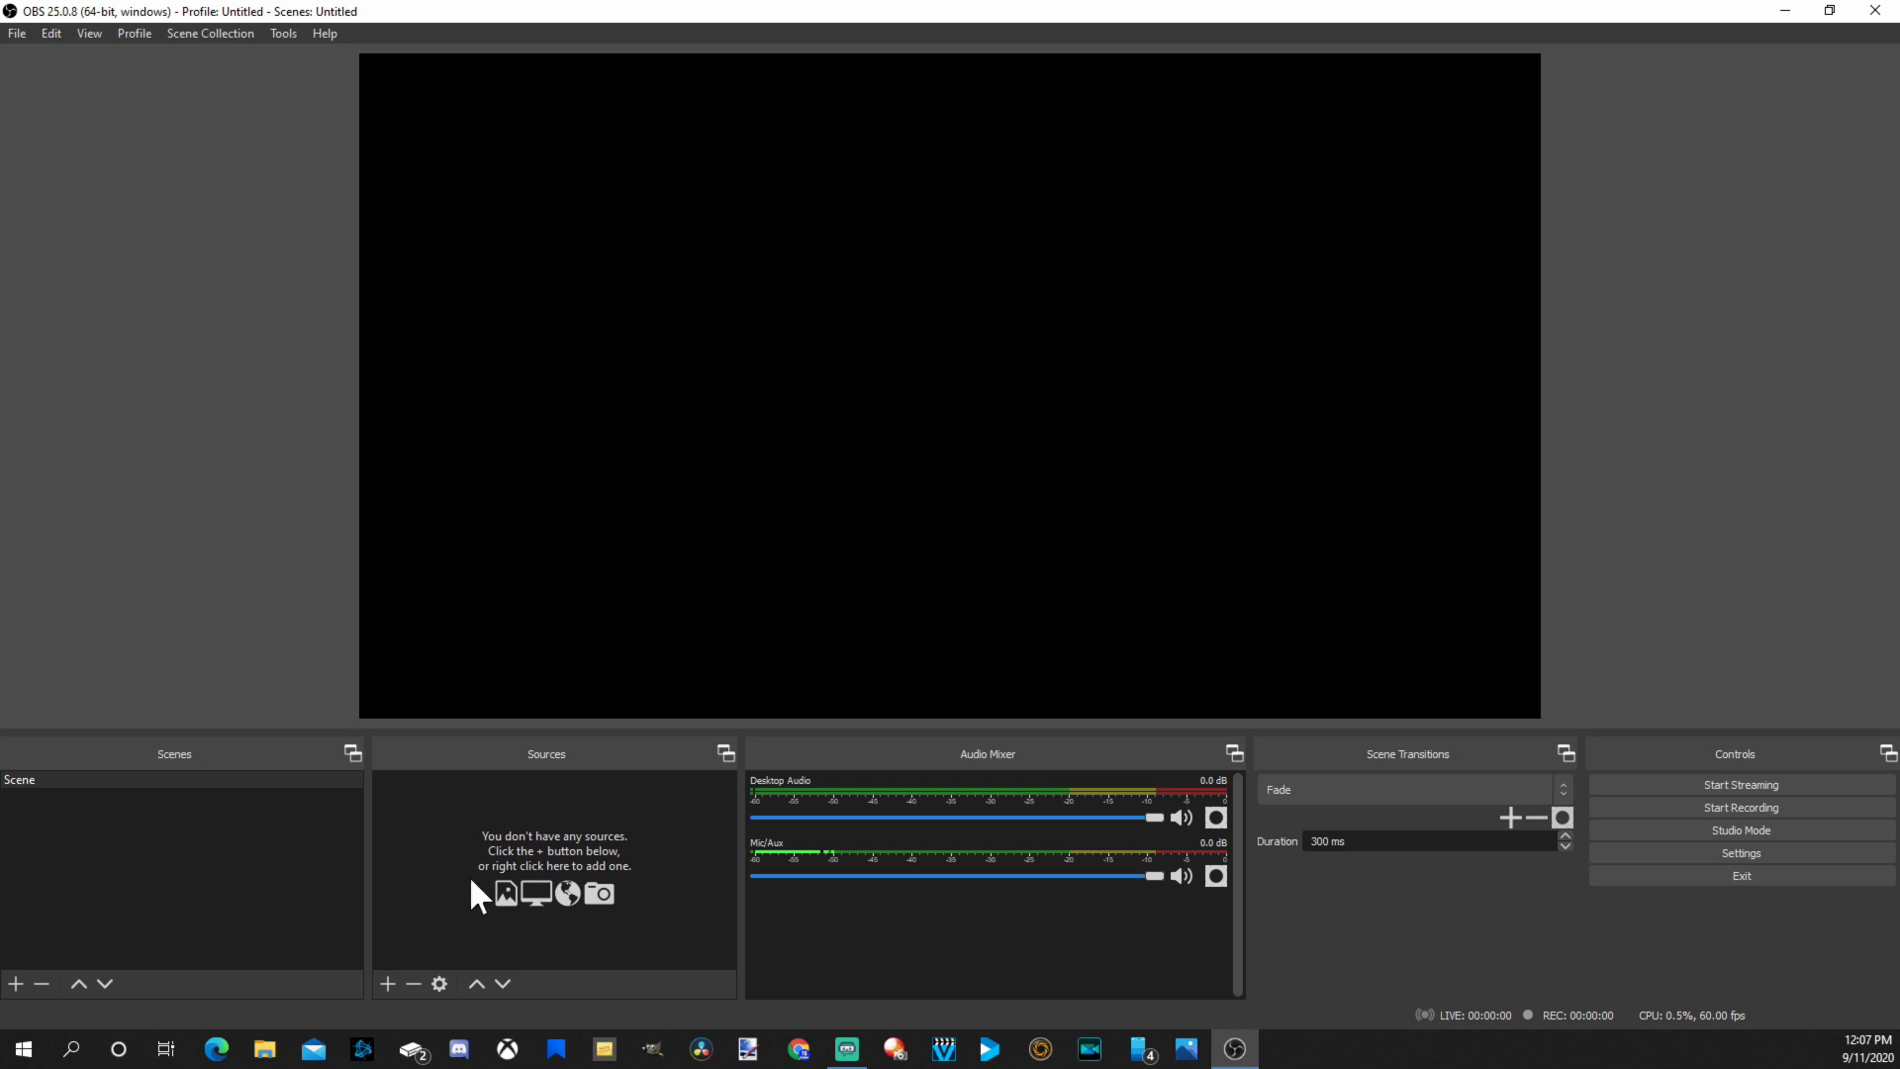
Add a Video Capture Device source named 'DSLR Camera'
left_click(387, 983)
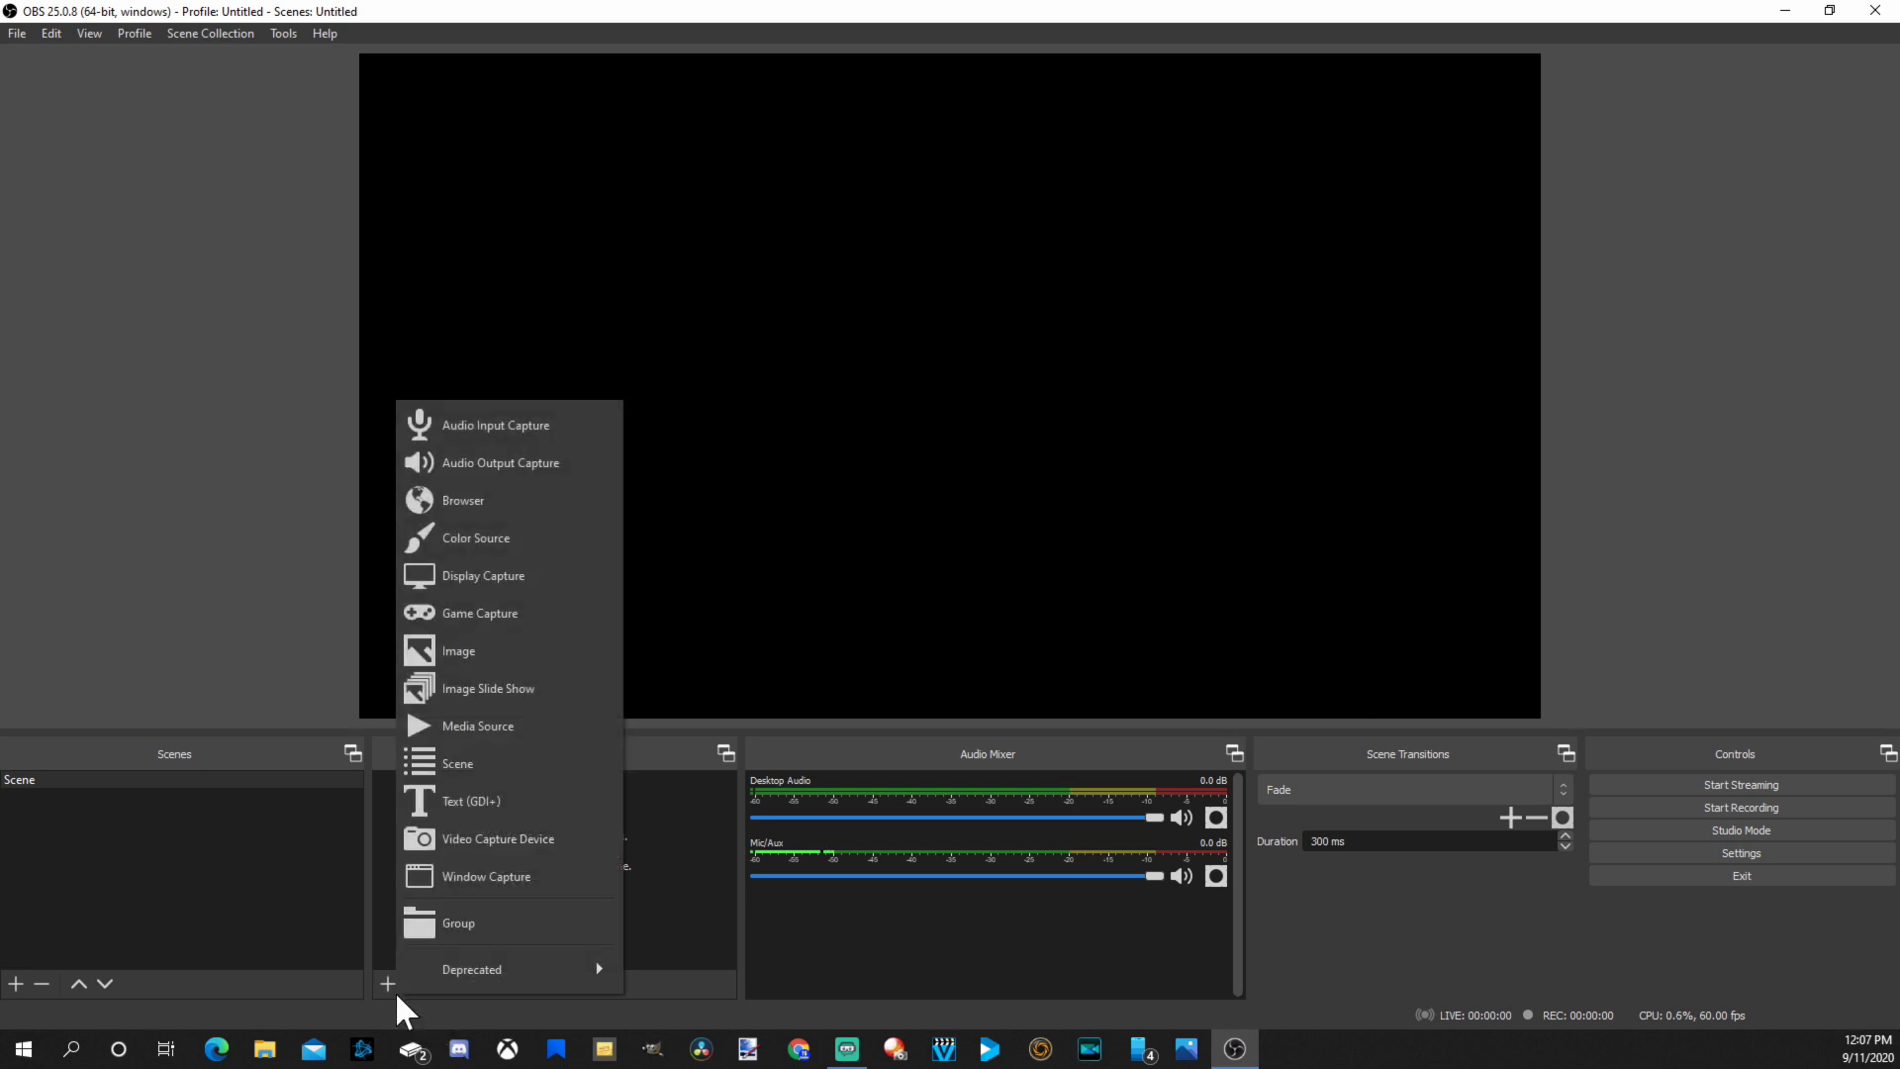
left_click(490, 841)
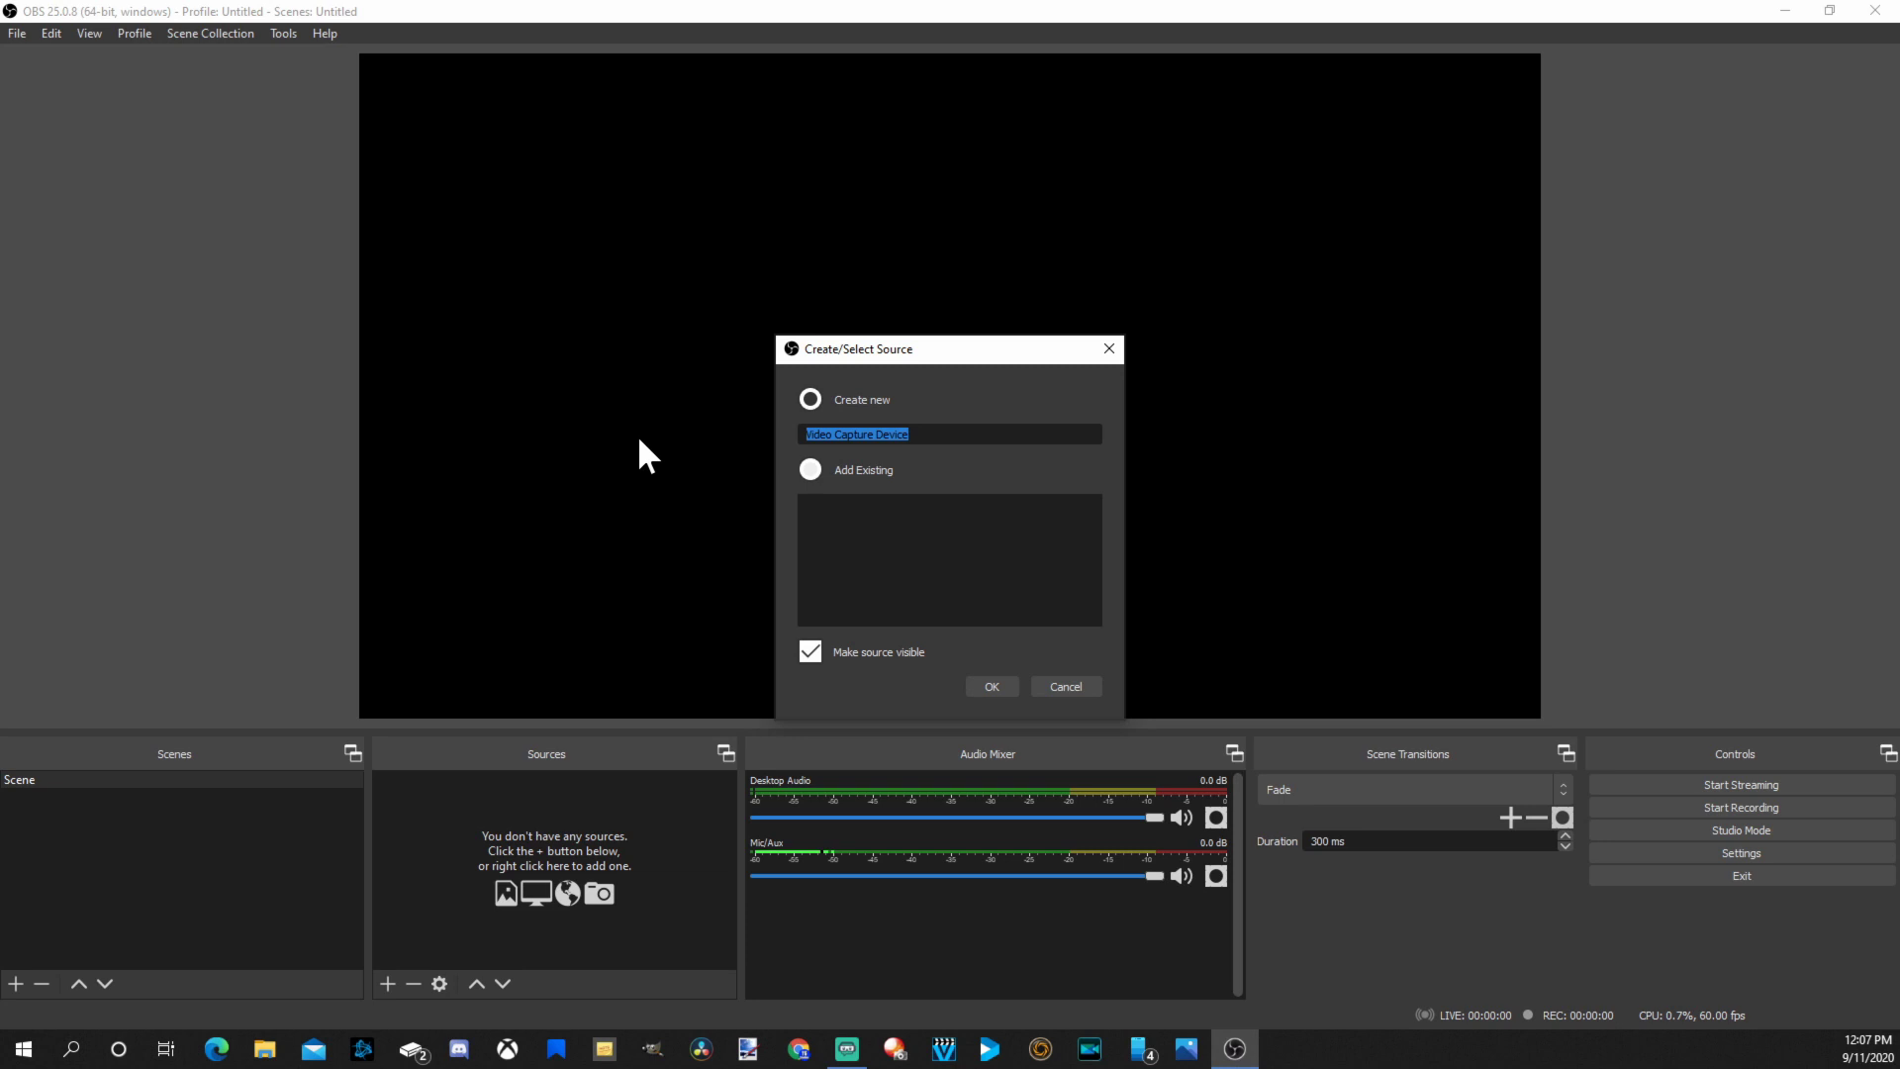
type("DSLR Camera")
left_click(982, 686)
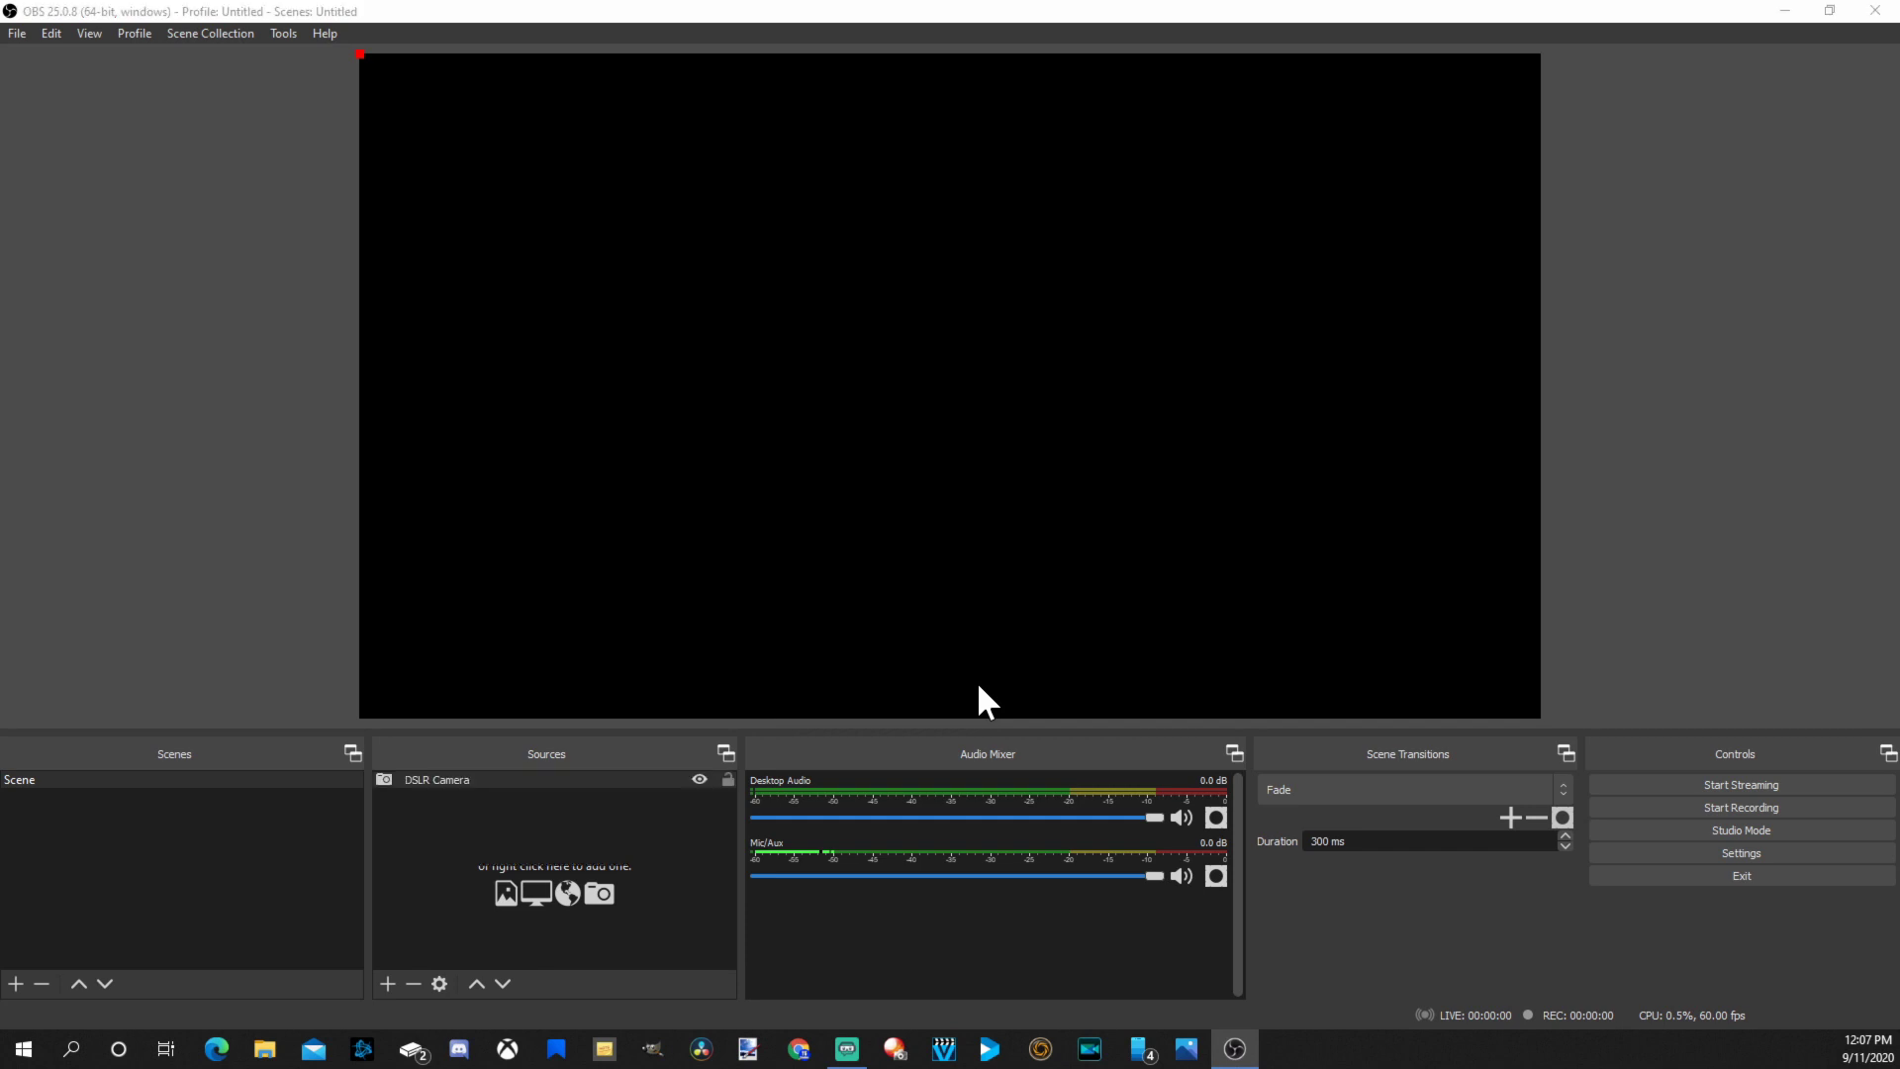
Set the DSLR Camera source's device to Cam Link 4K
left_click(905, 449)
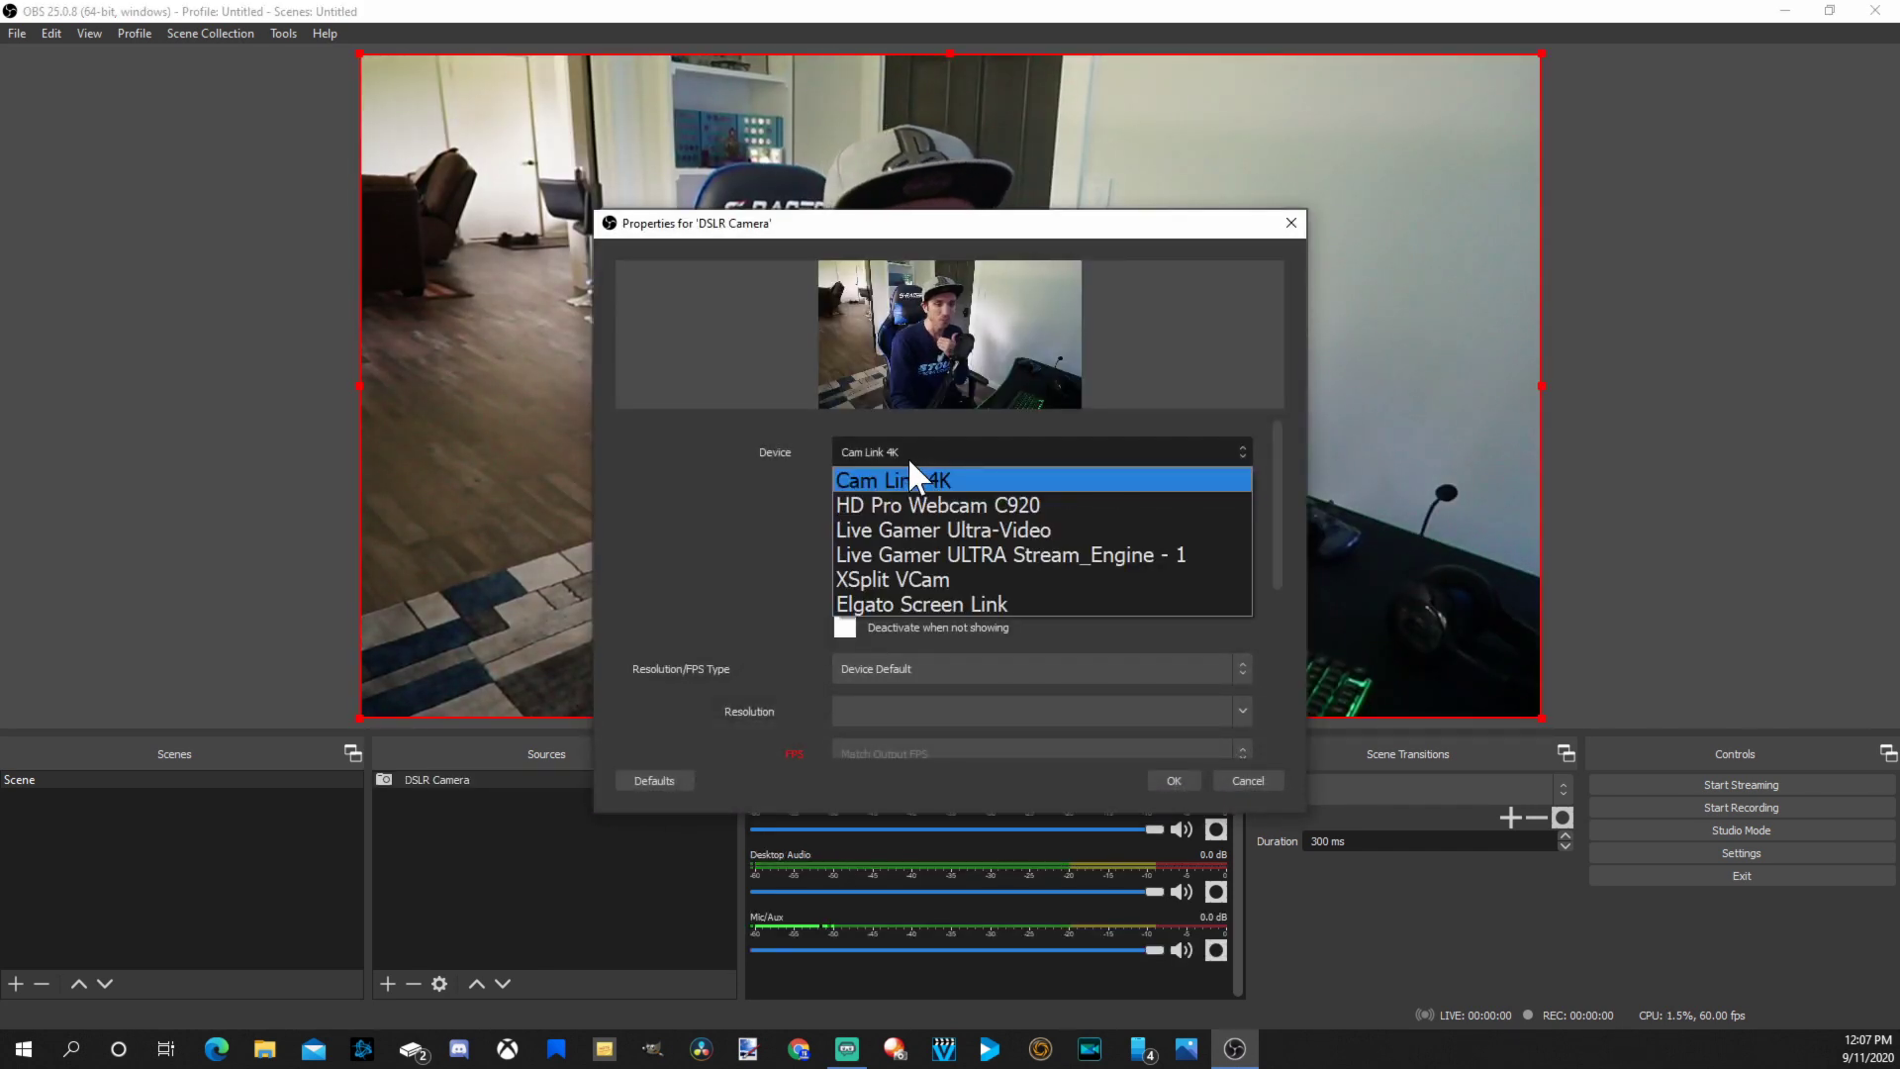
left_click(919, 477)
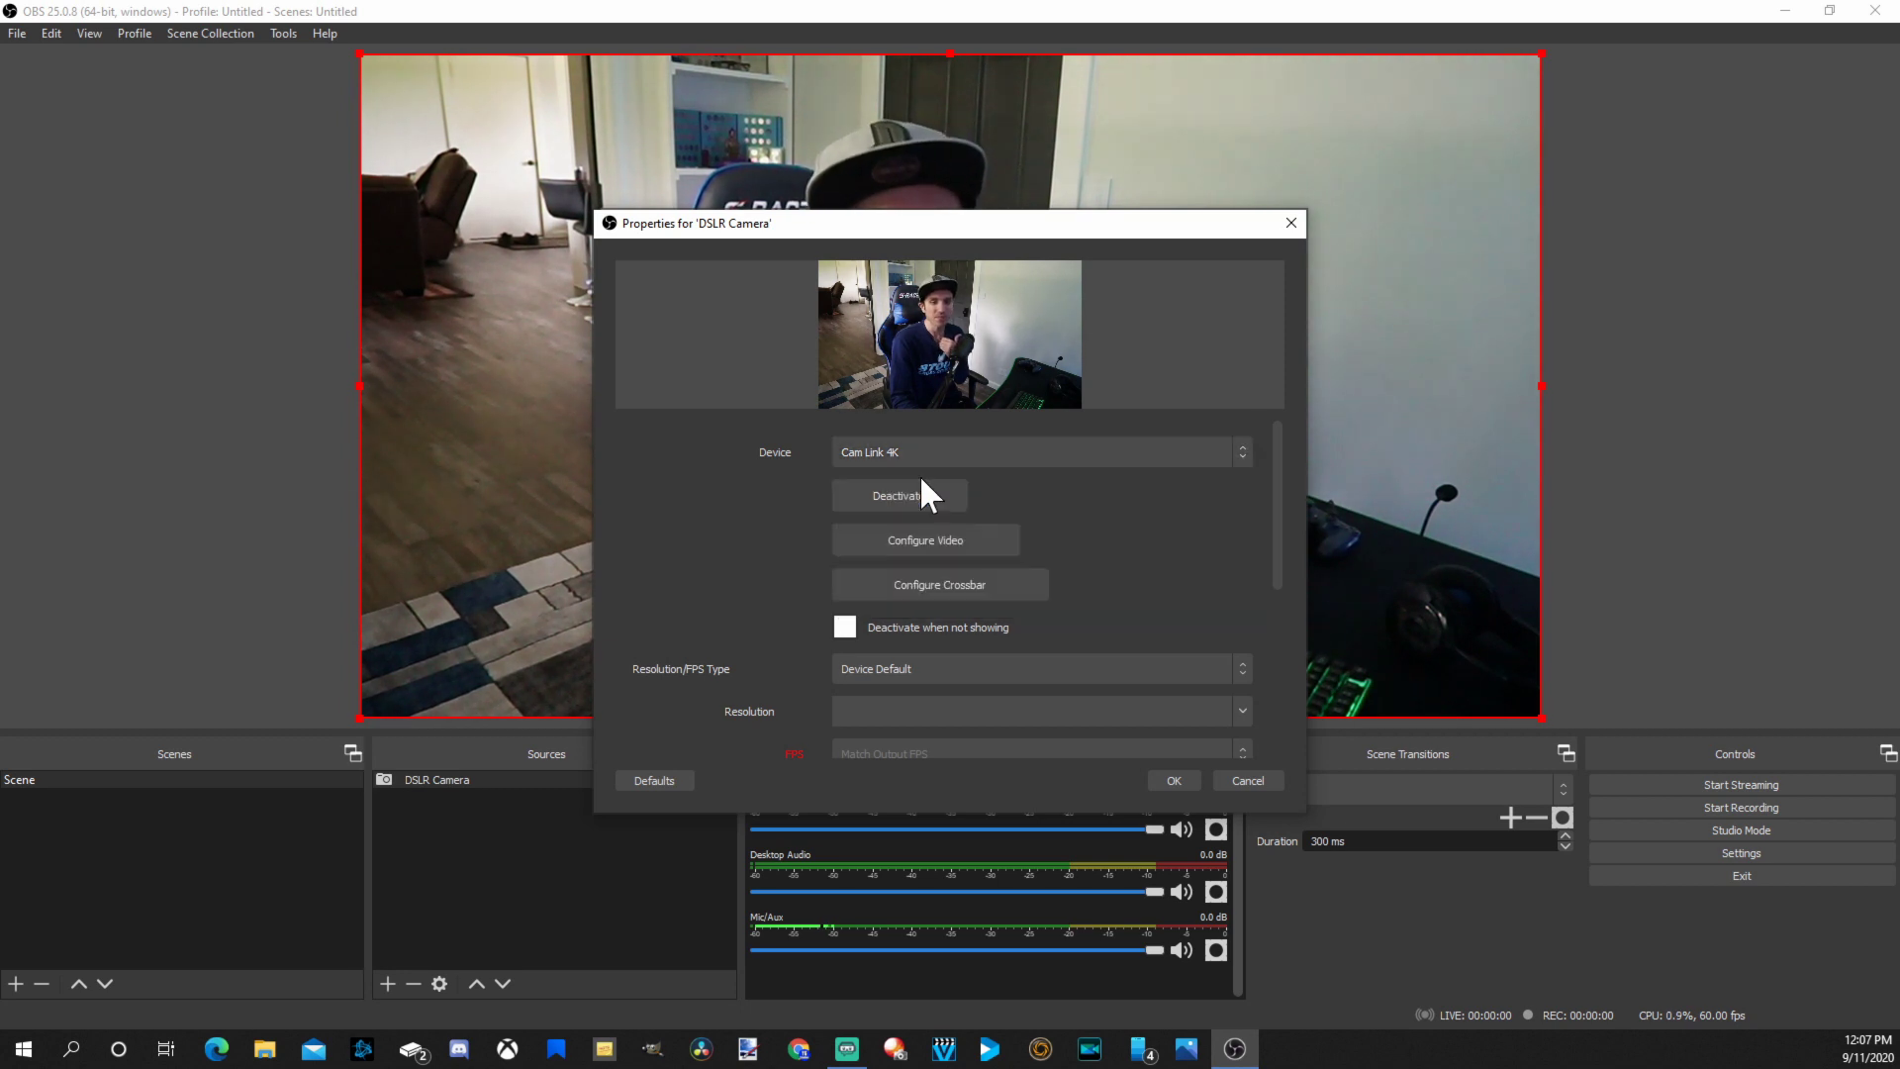
scroll(1039, 493, "down", 2)
scroll(1042, 496, "up", 1)
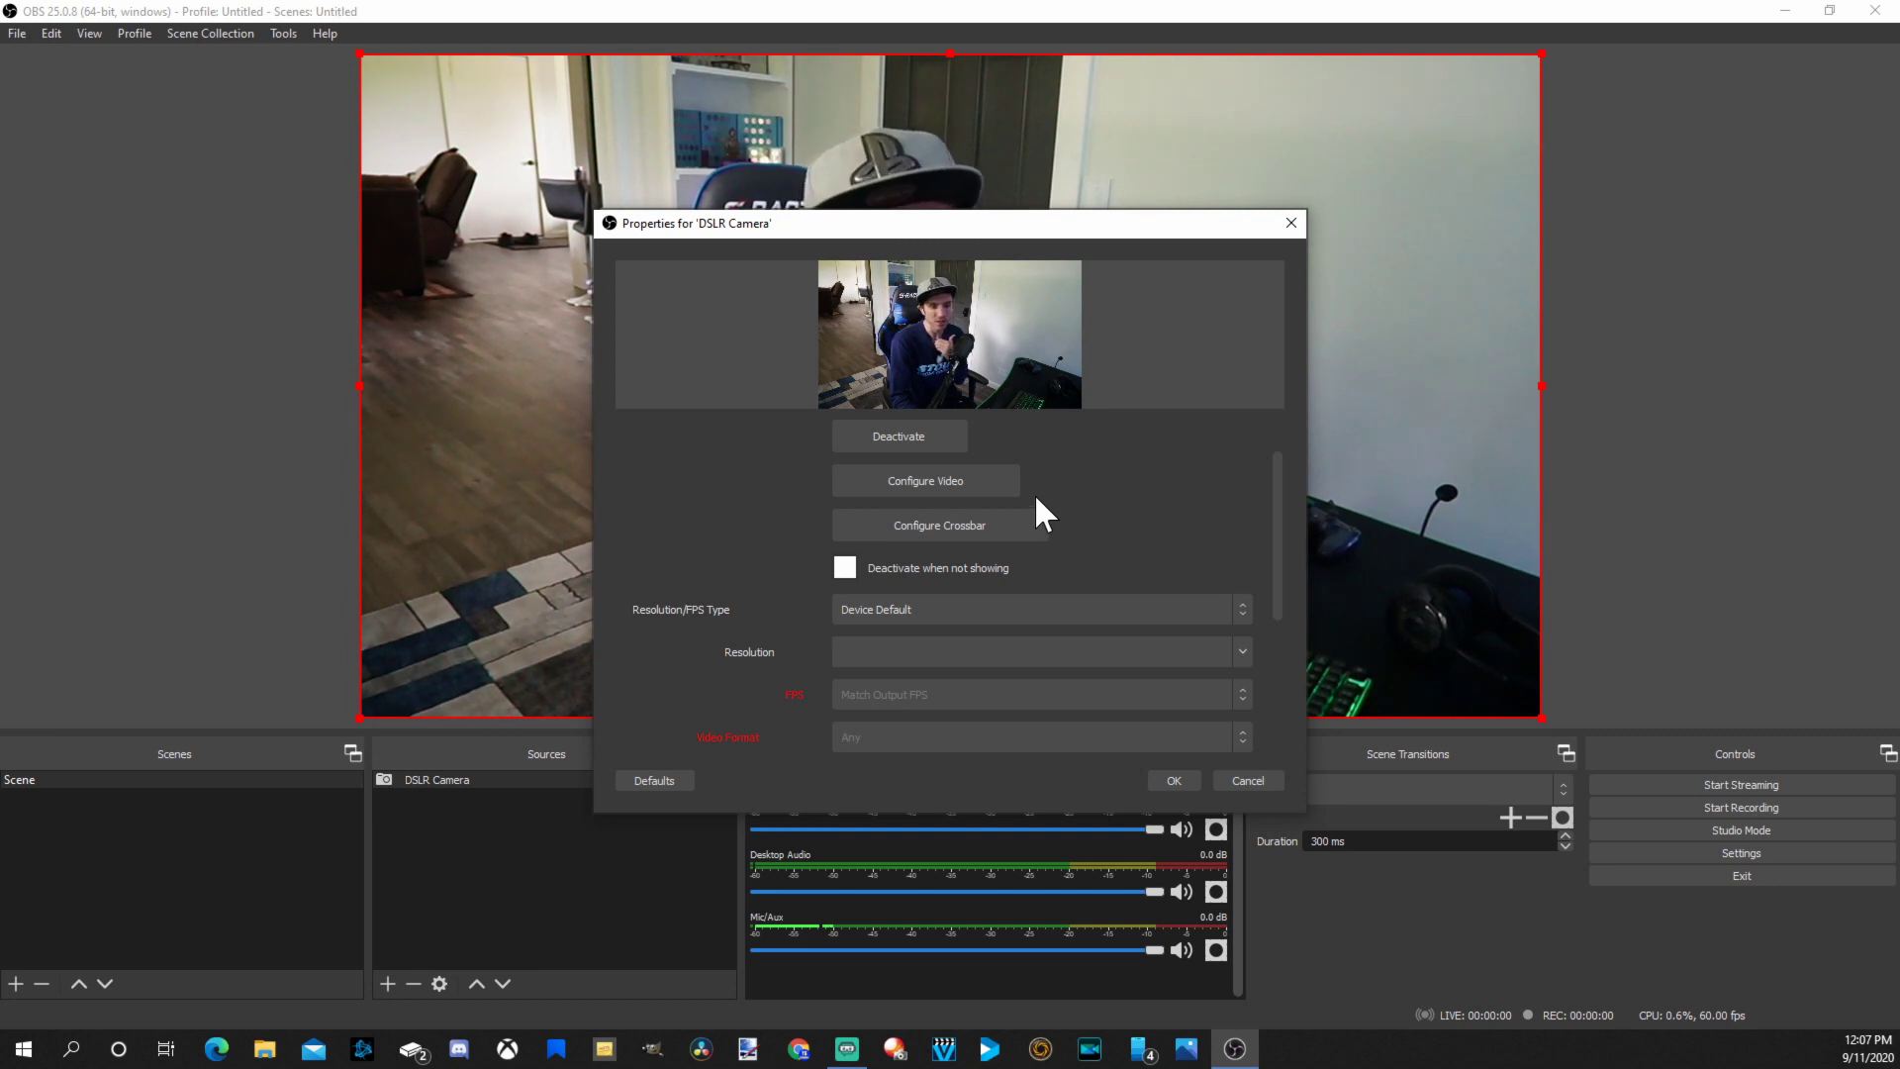
Raise the camera image's contrast to 135 and saturation to 130, then confirm the properties
left_click(989, 479)
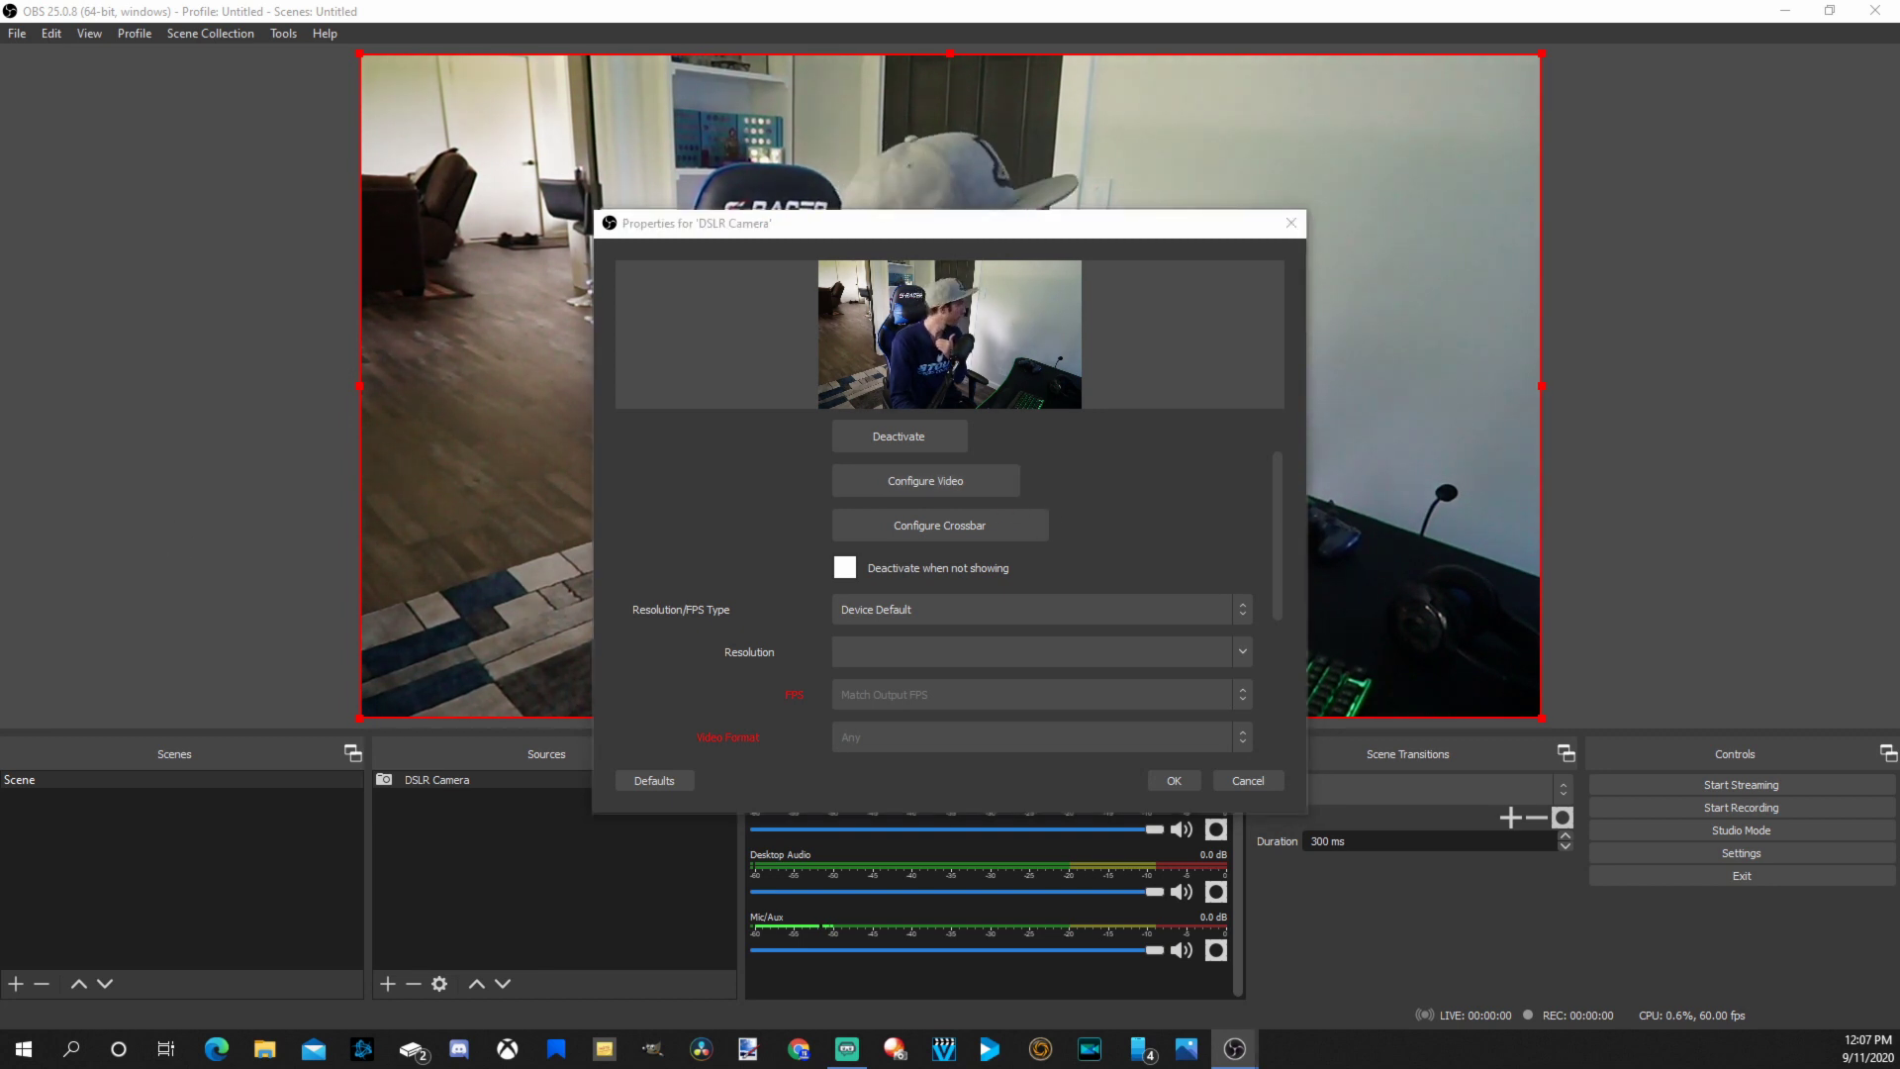
left_click_drag(412, 128, 1098, 225)
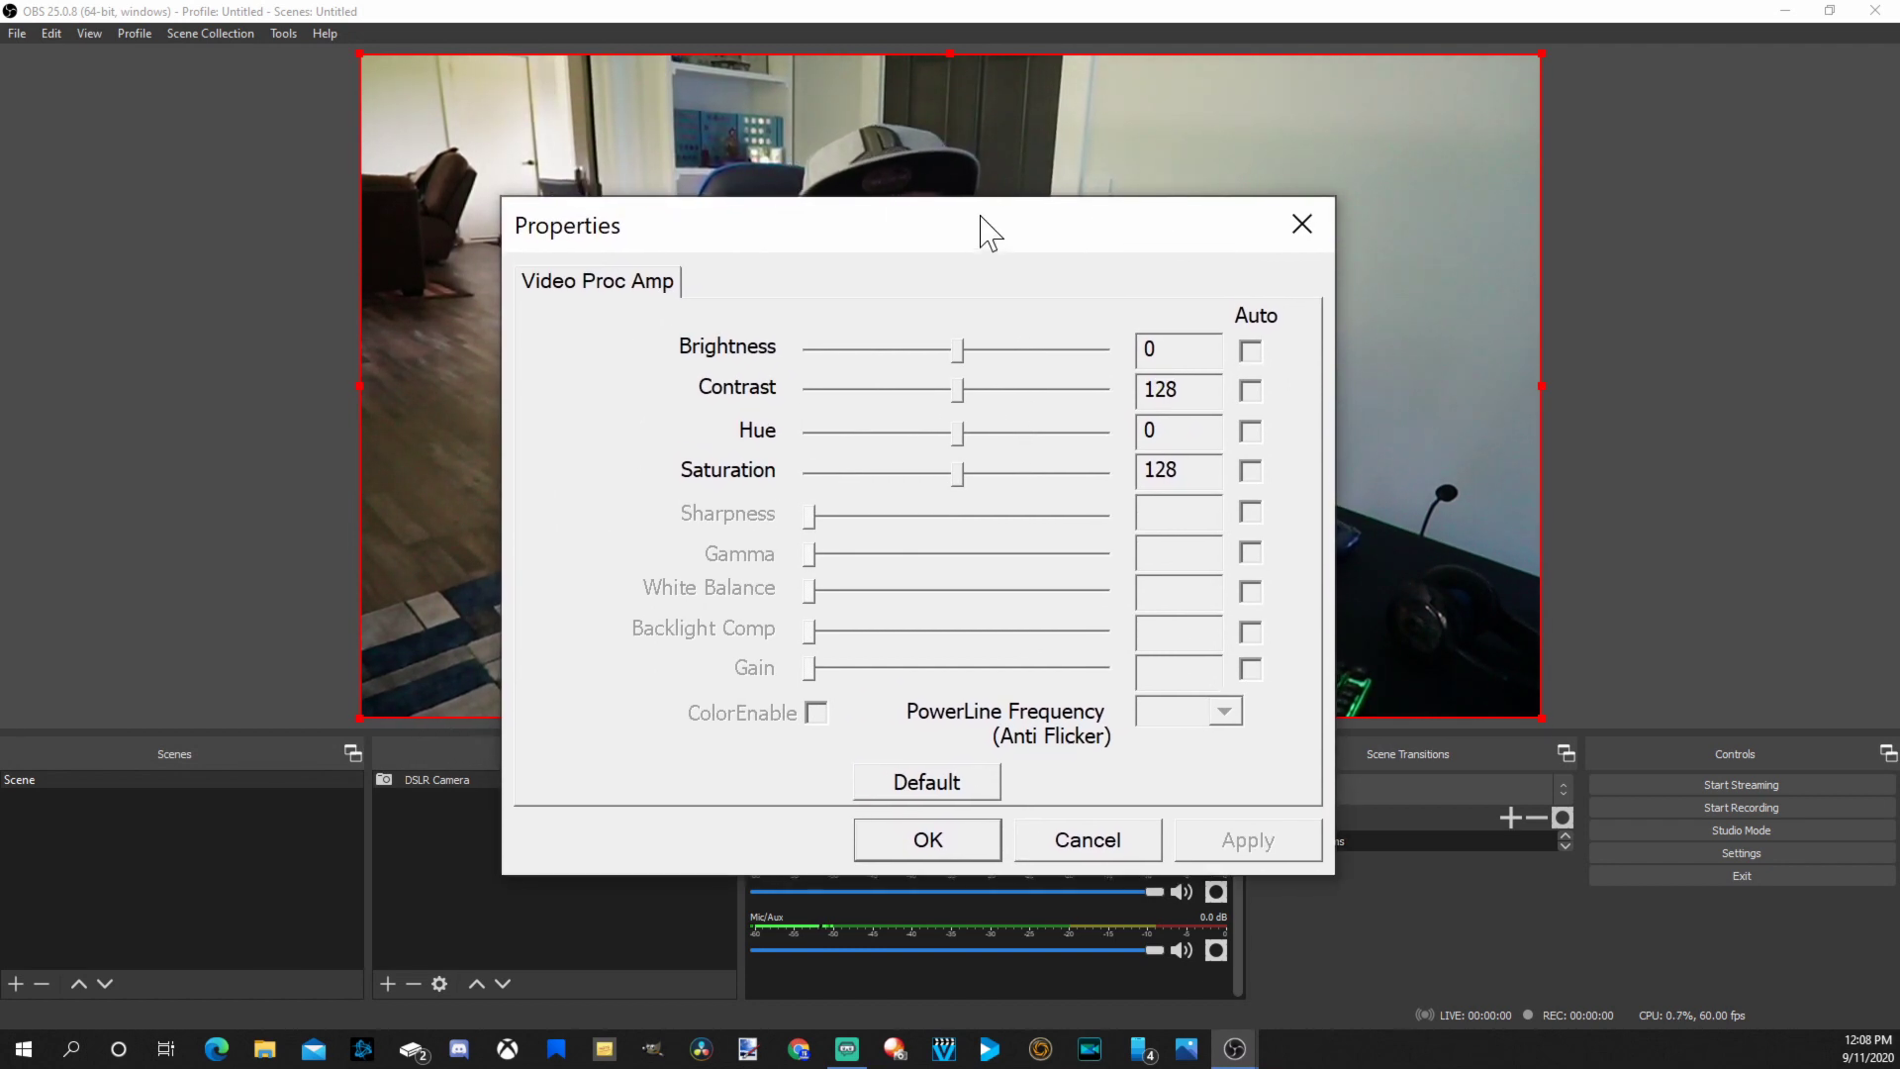
left_click_drag(981, 217, 1180, 274)
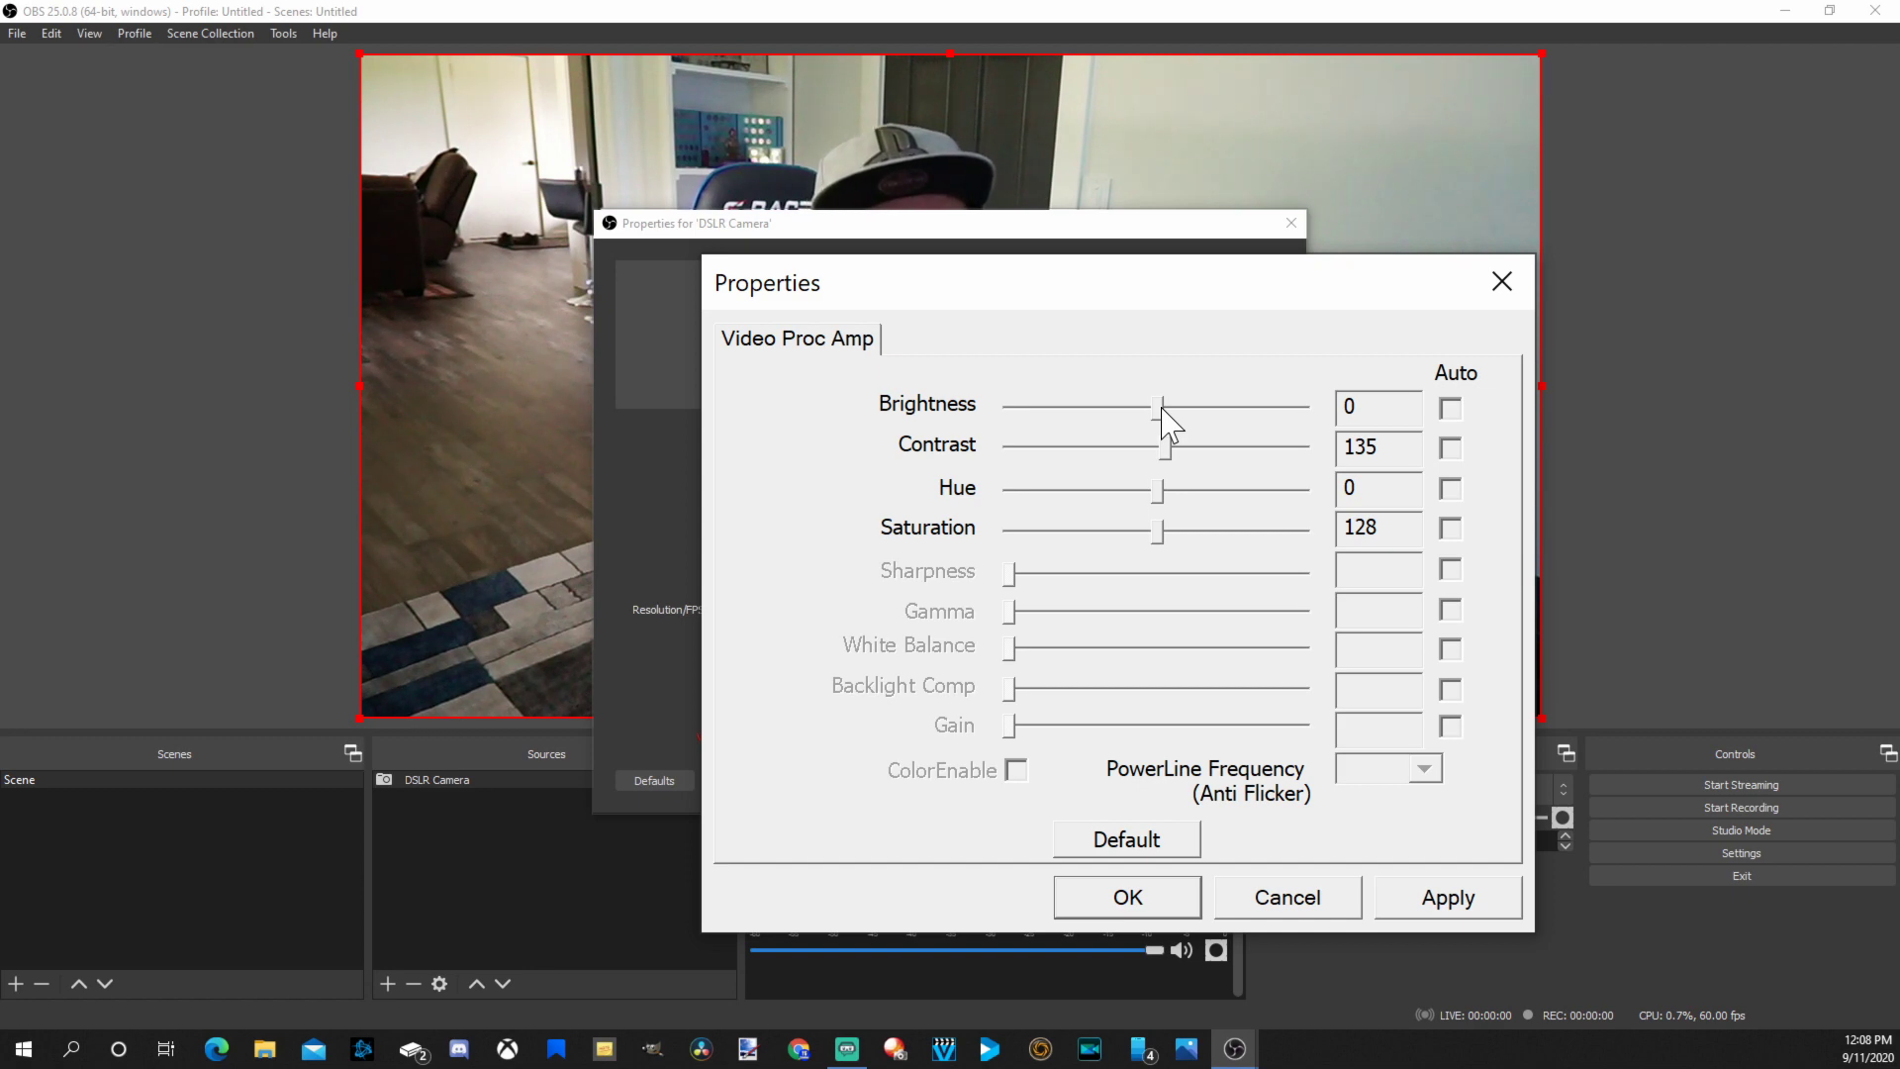
left_click_drag(1163, 408, 1155, 408)
left_click(1178, 900)
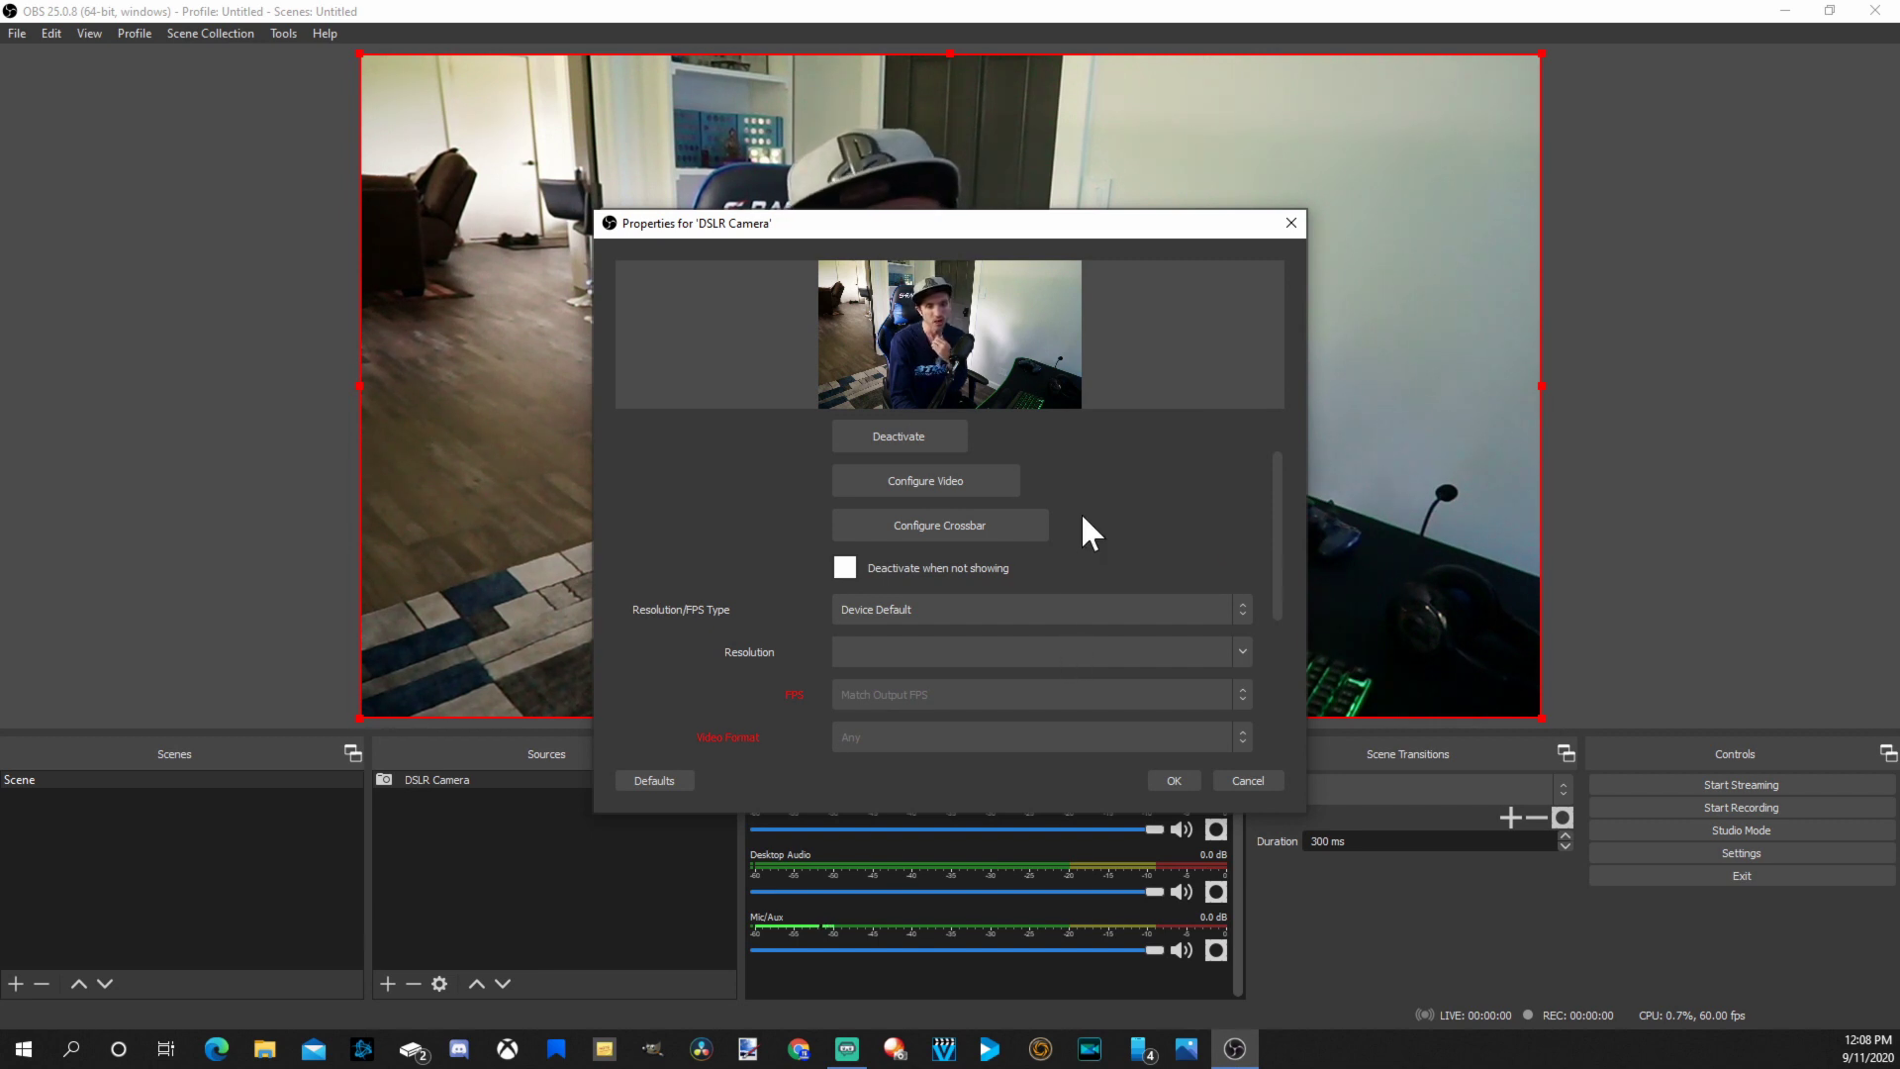
scroll(978, 481, "down", 6)
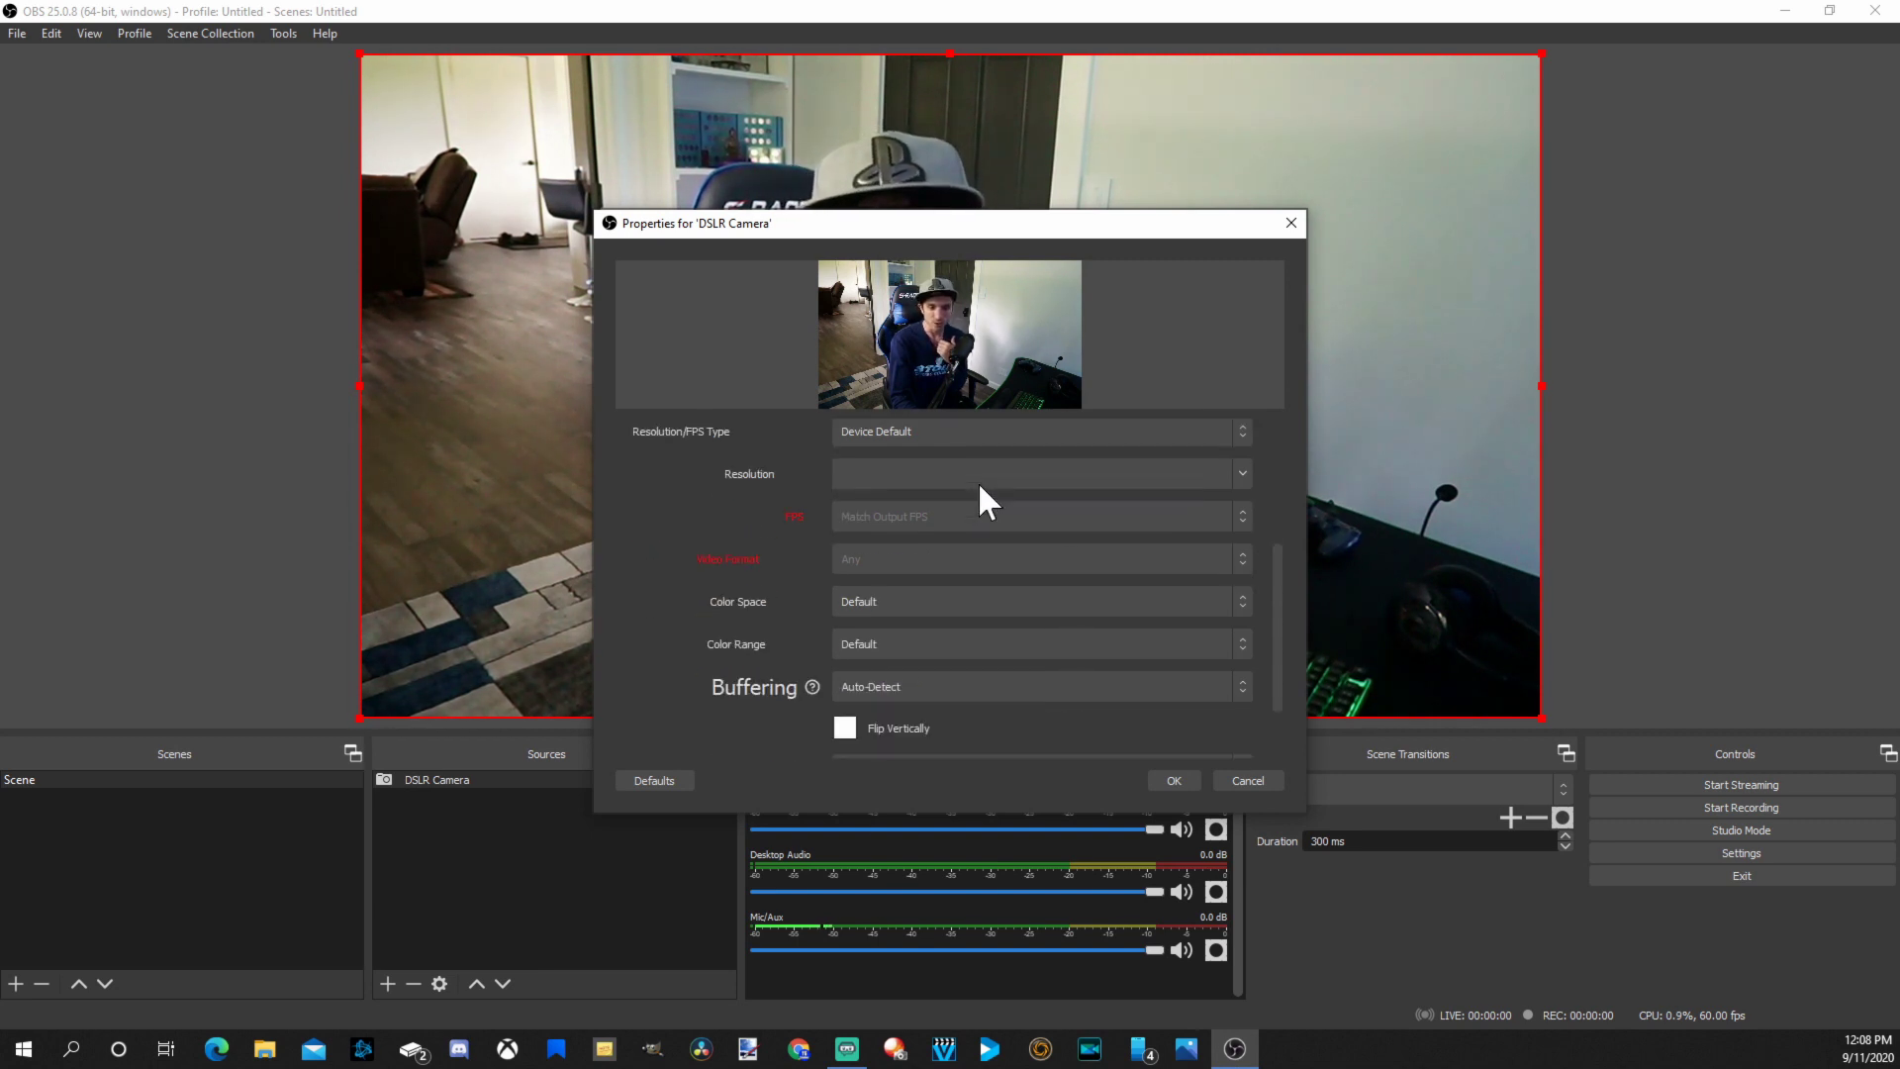
left_click(1175, 780)
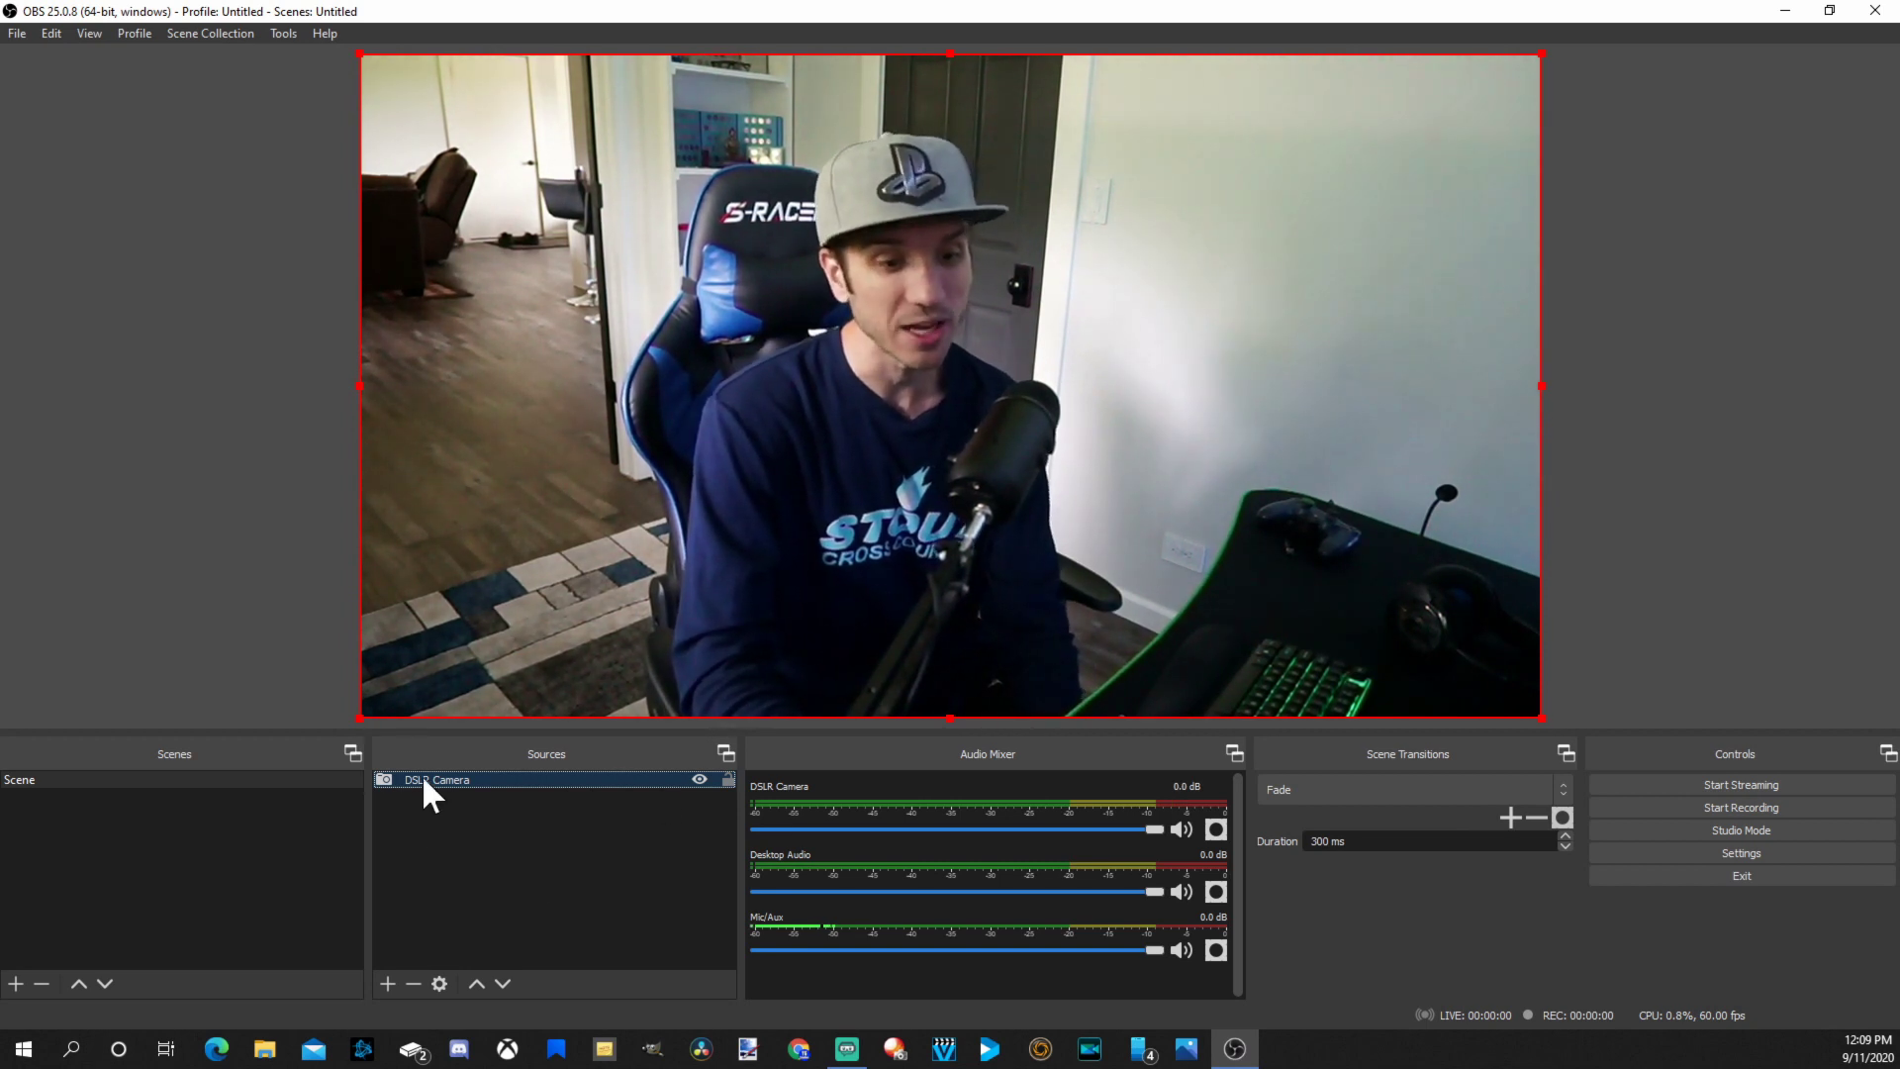
Open the add-source menu under the Sources panel
left_click(388, 983)
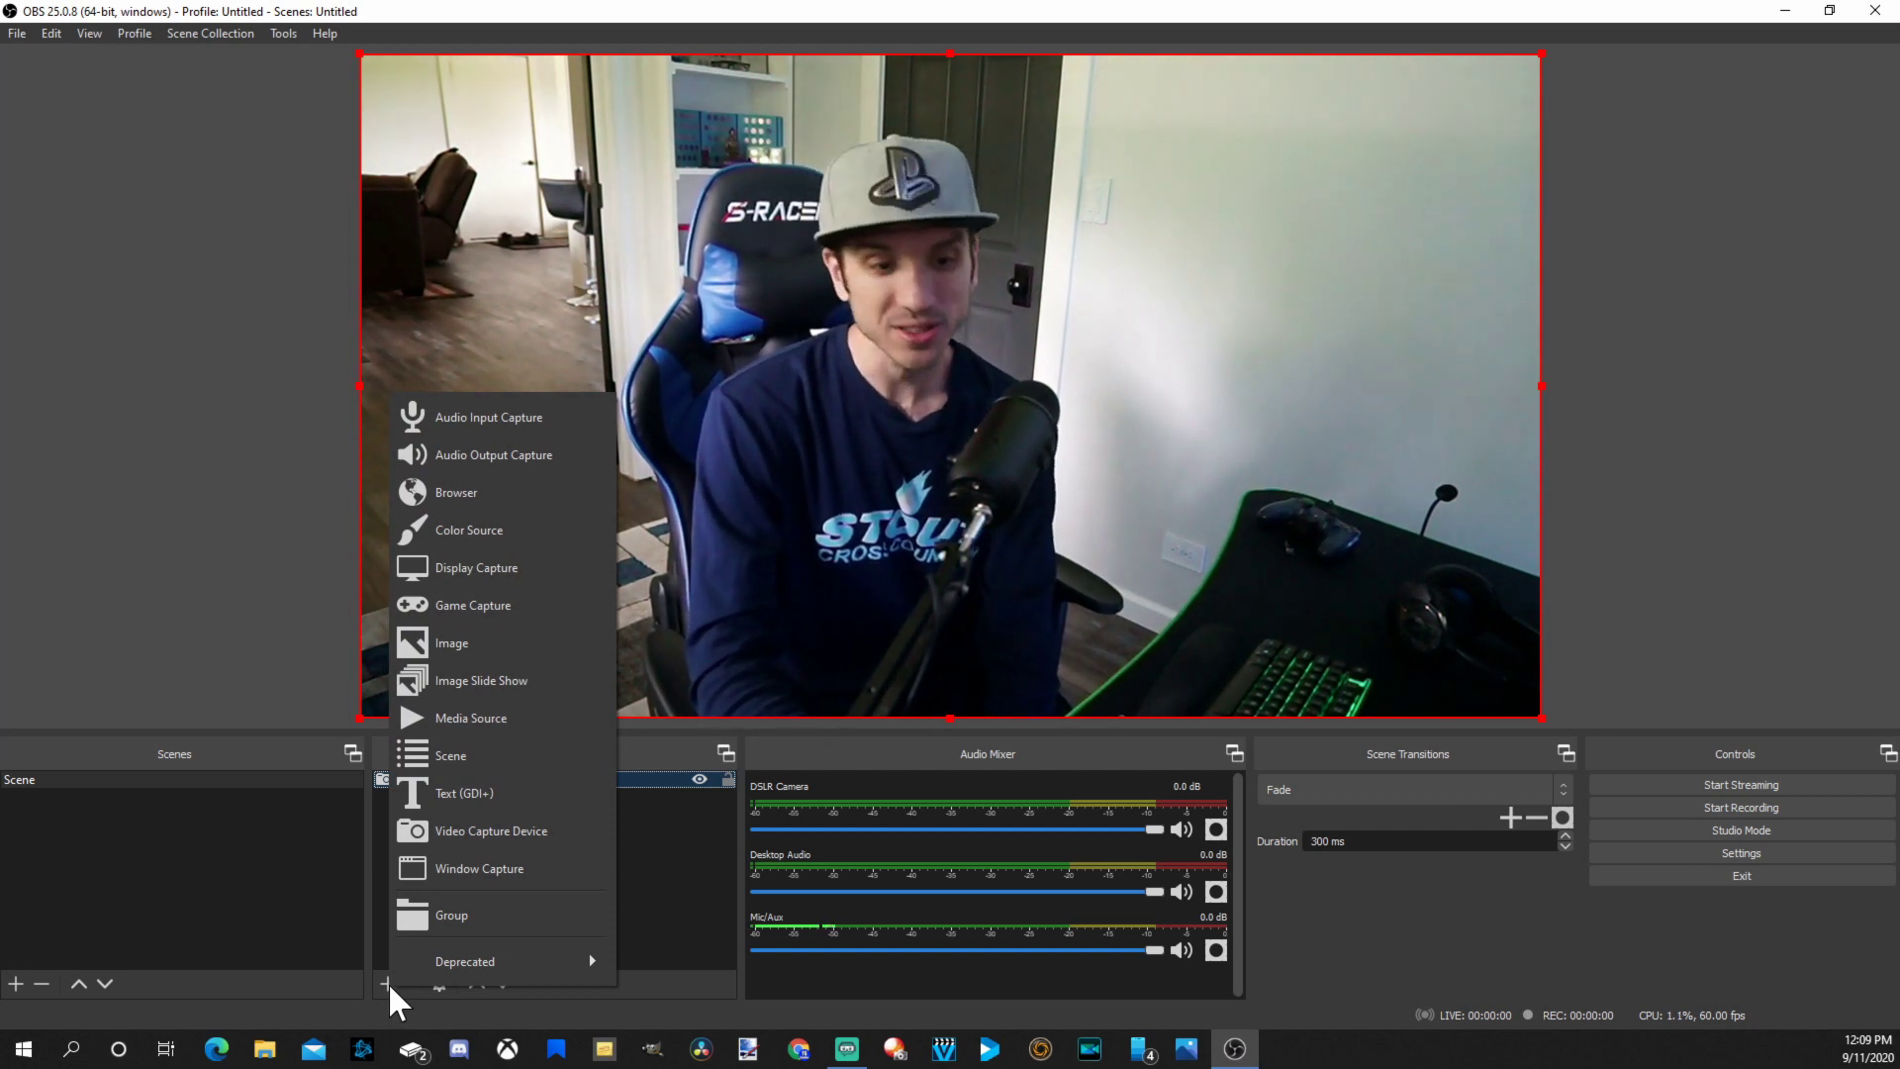
Add an Audio Input Capture source recording from the Yeti Stereo Microphone
mouse_move(404, 962)
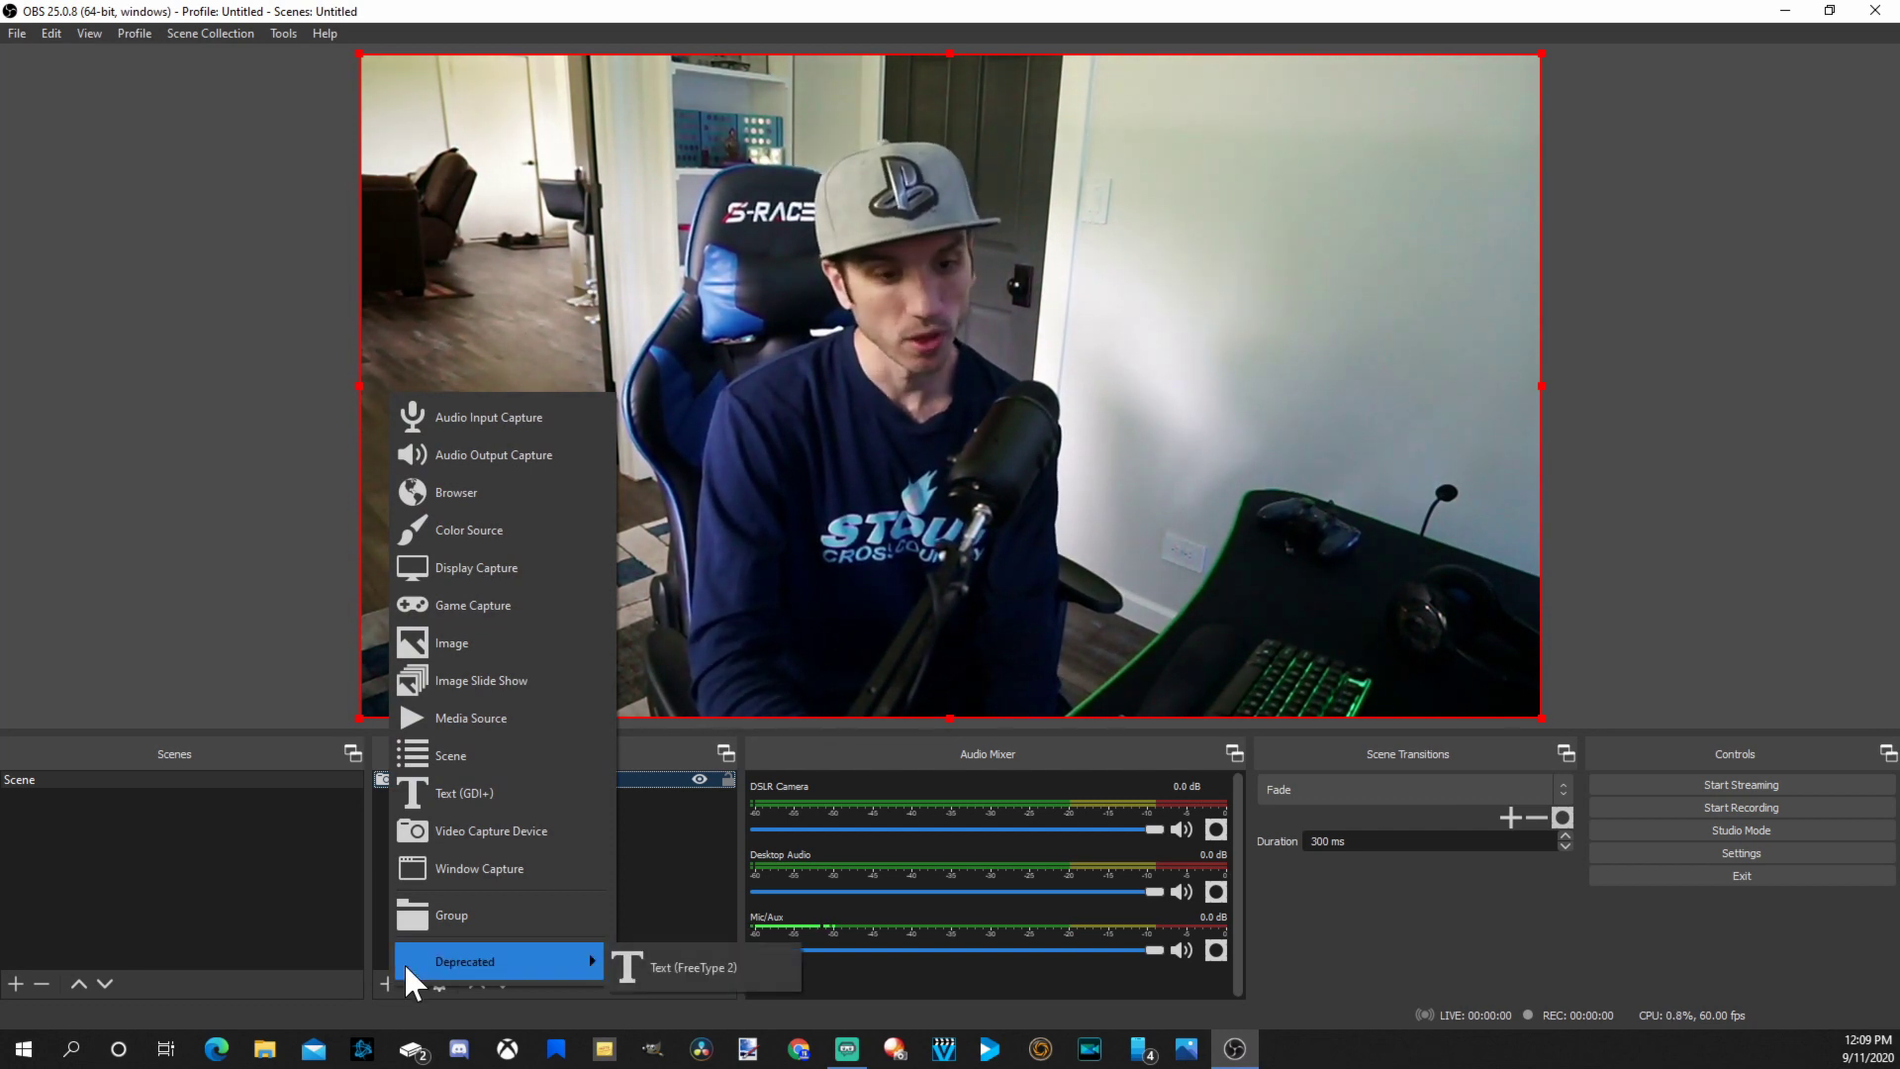
left_click(478, 421)
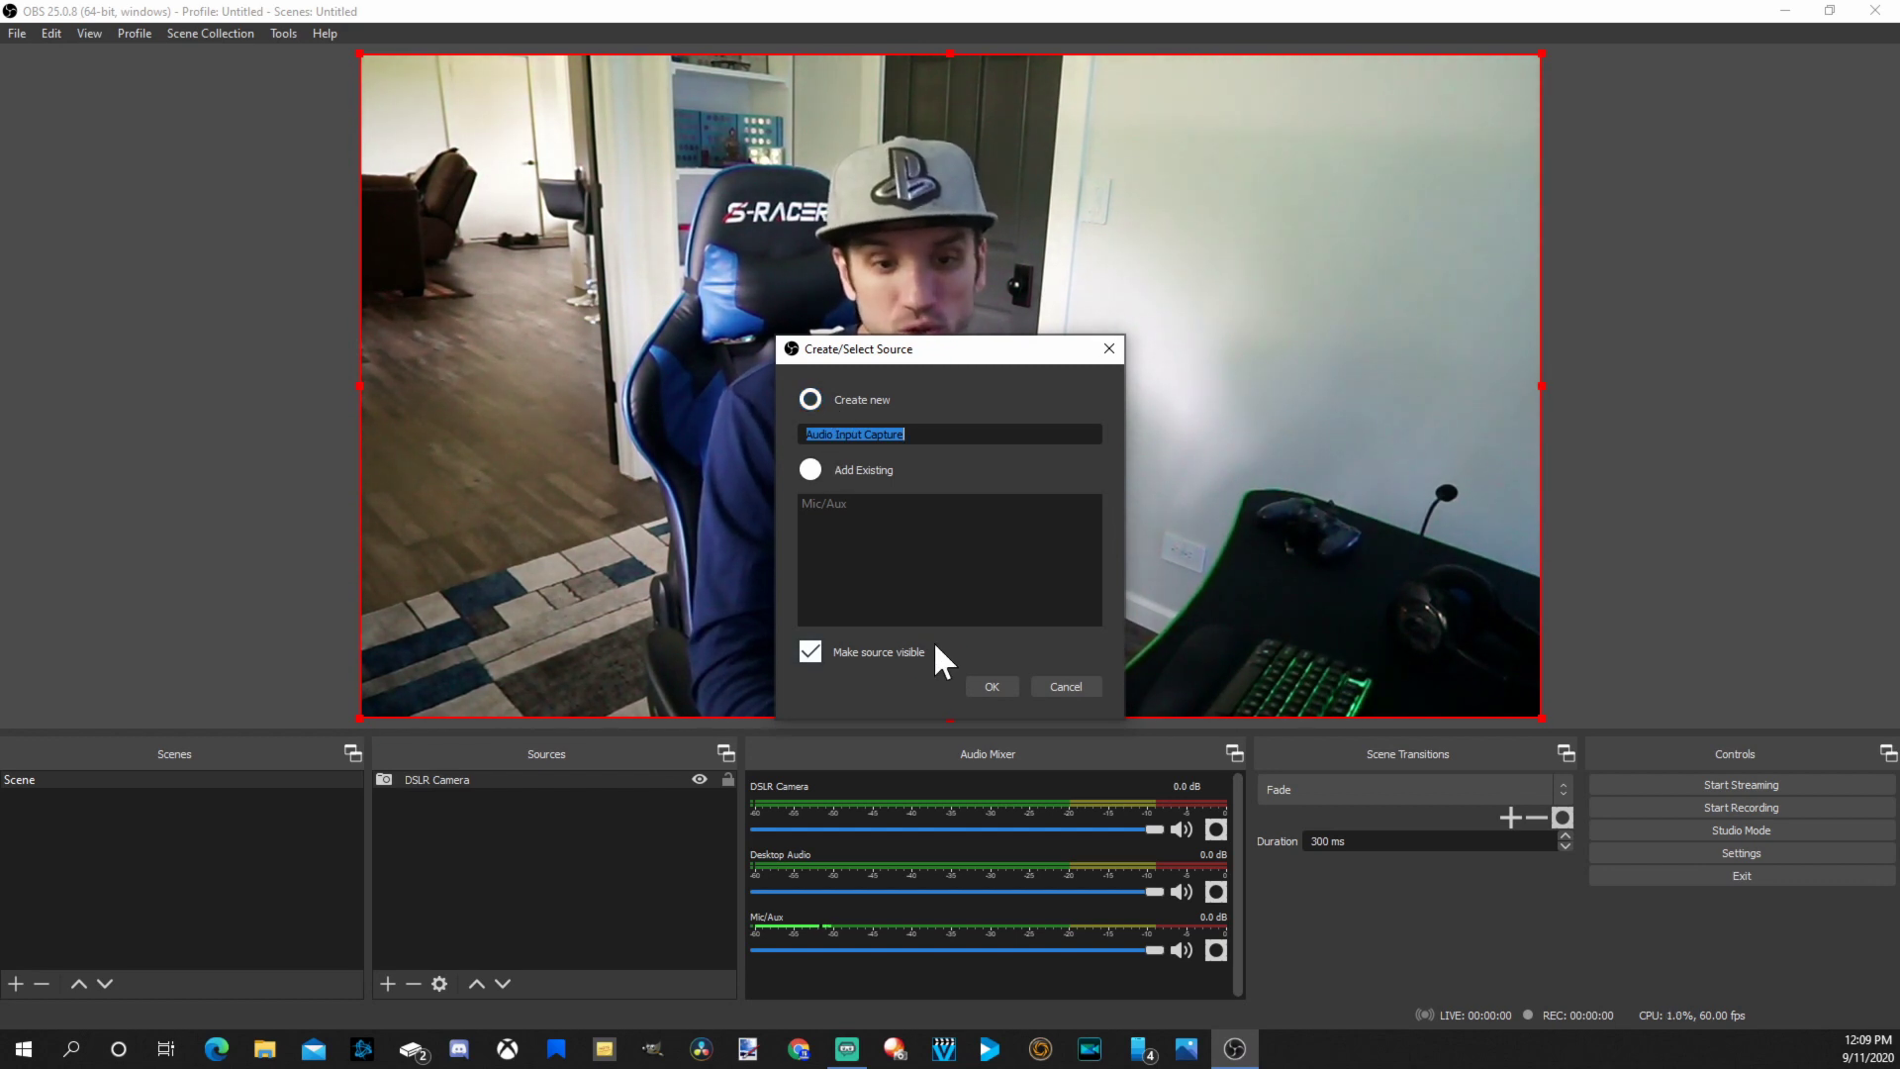
left_click(1004, 691)
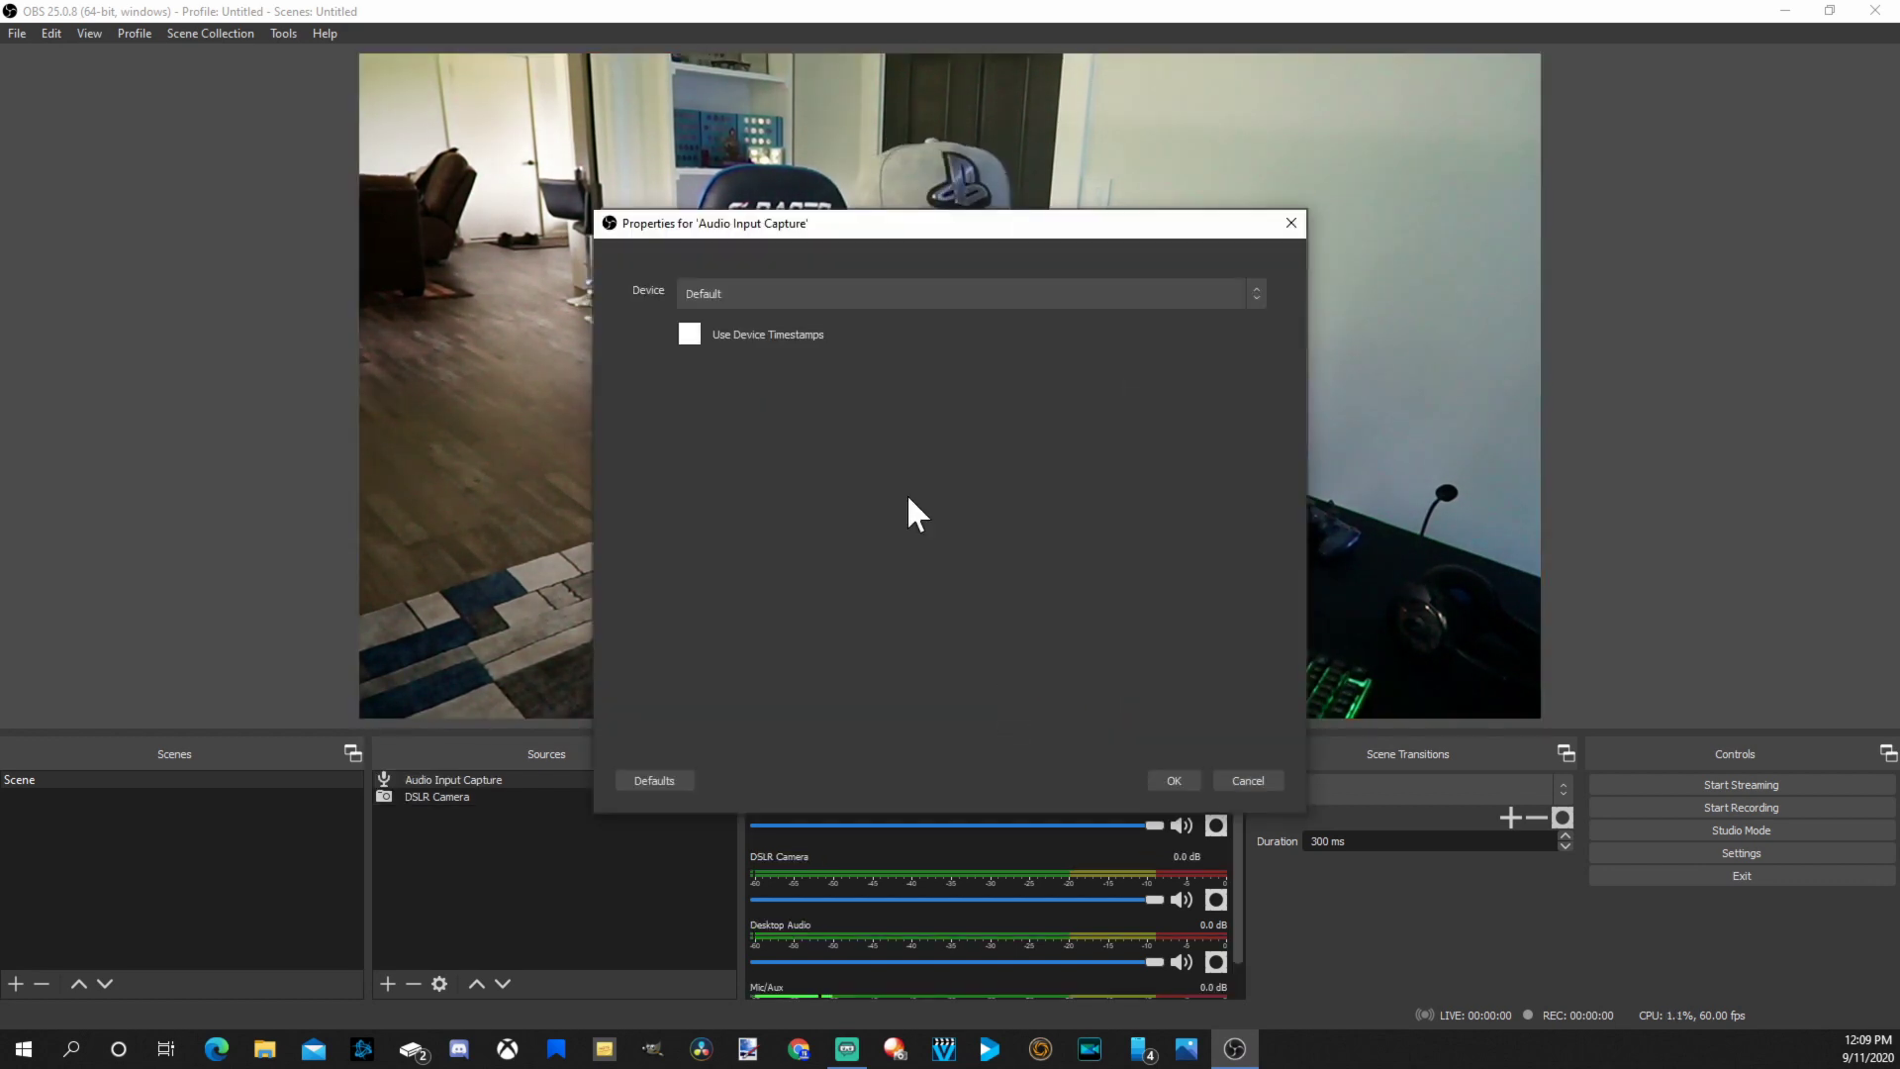
left_click(894, 305)
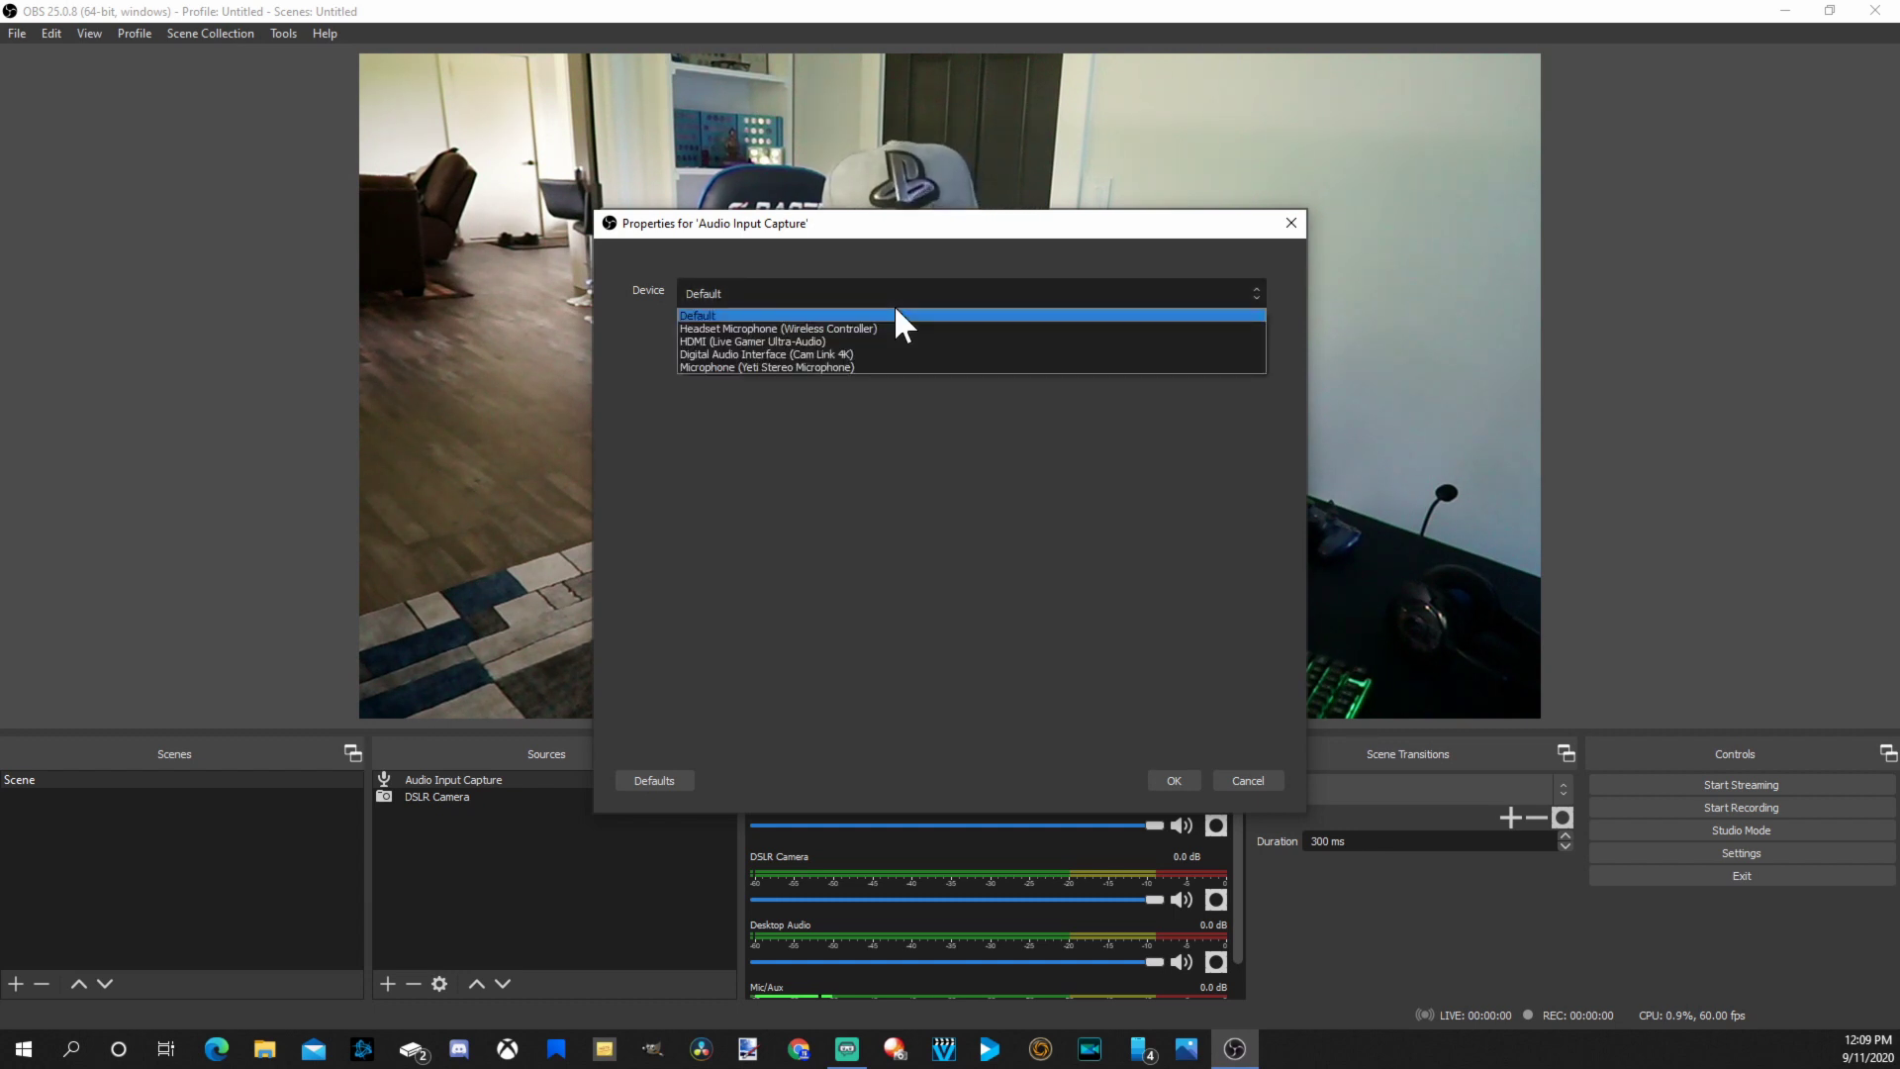
left_click(881, 366)
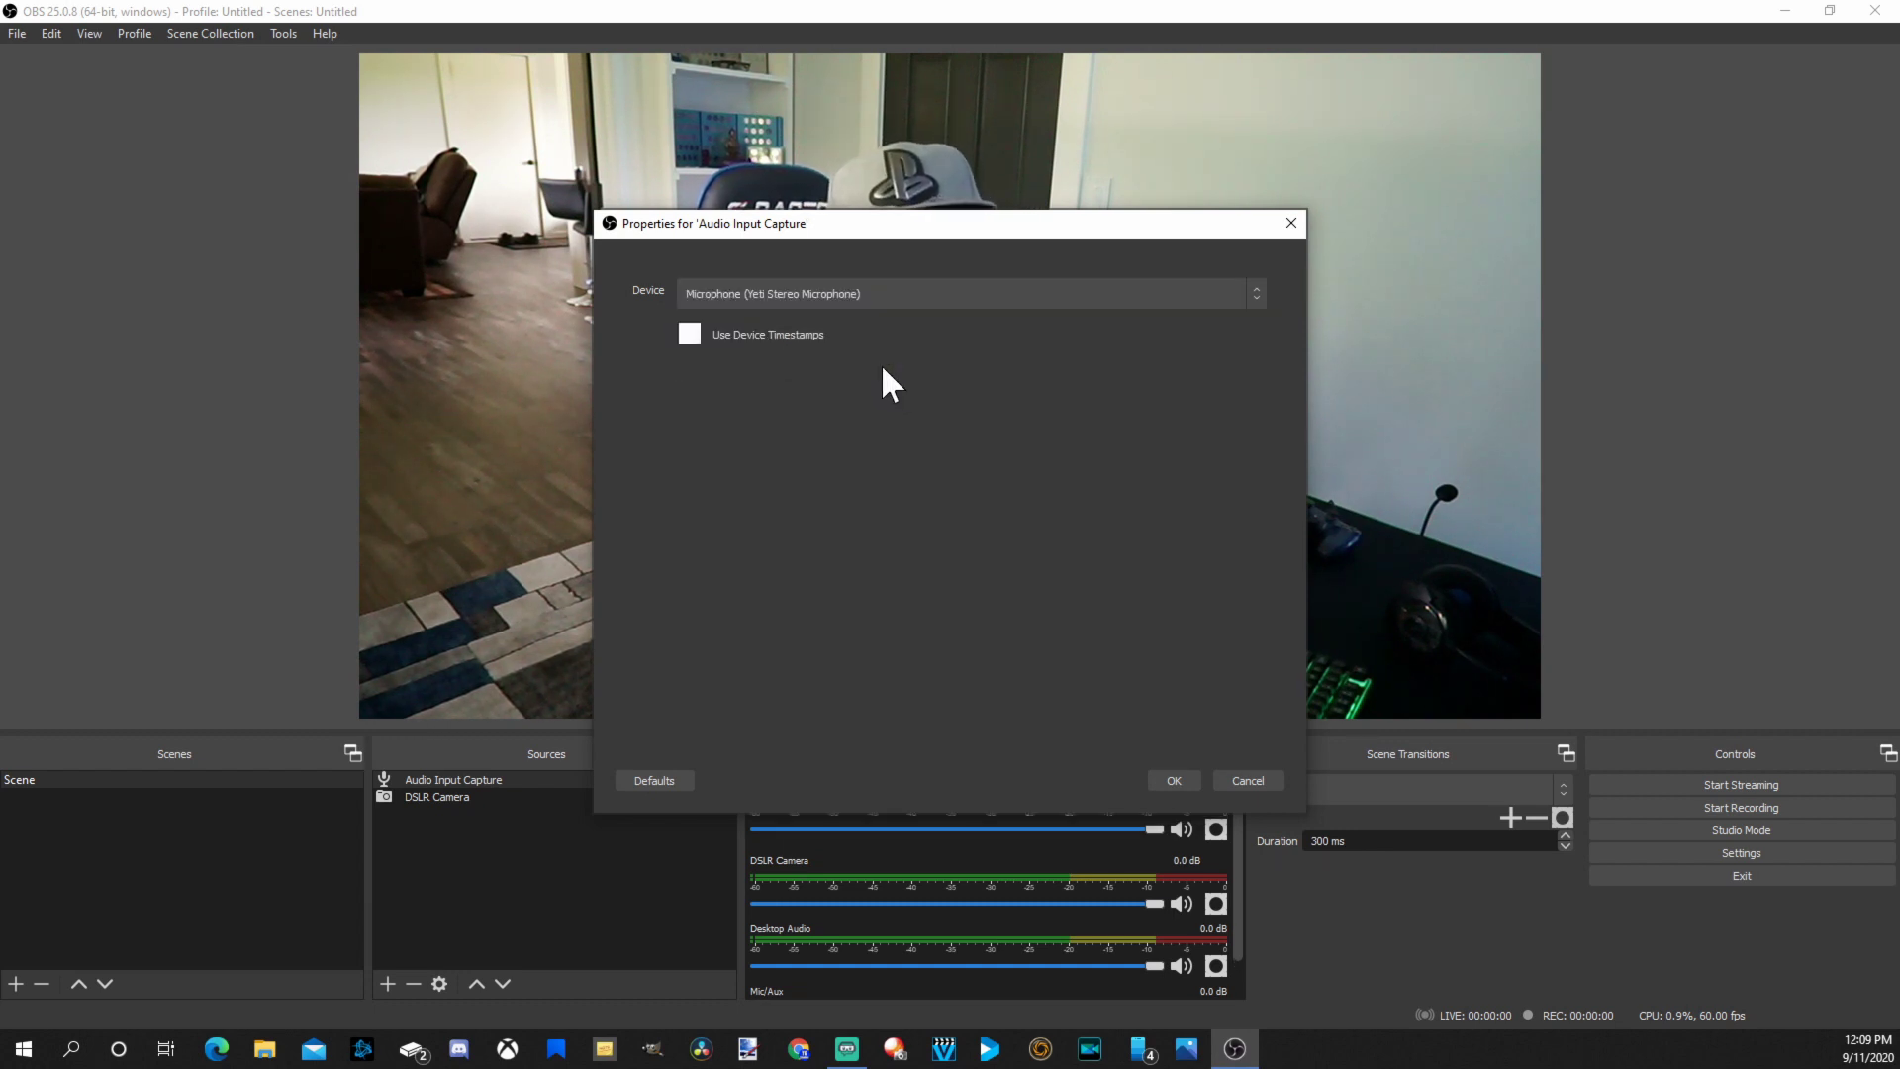
left_click(1162, 786)
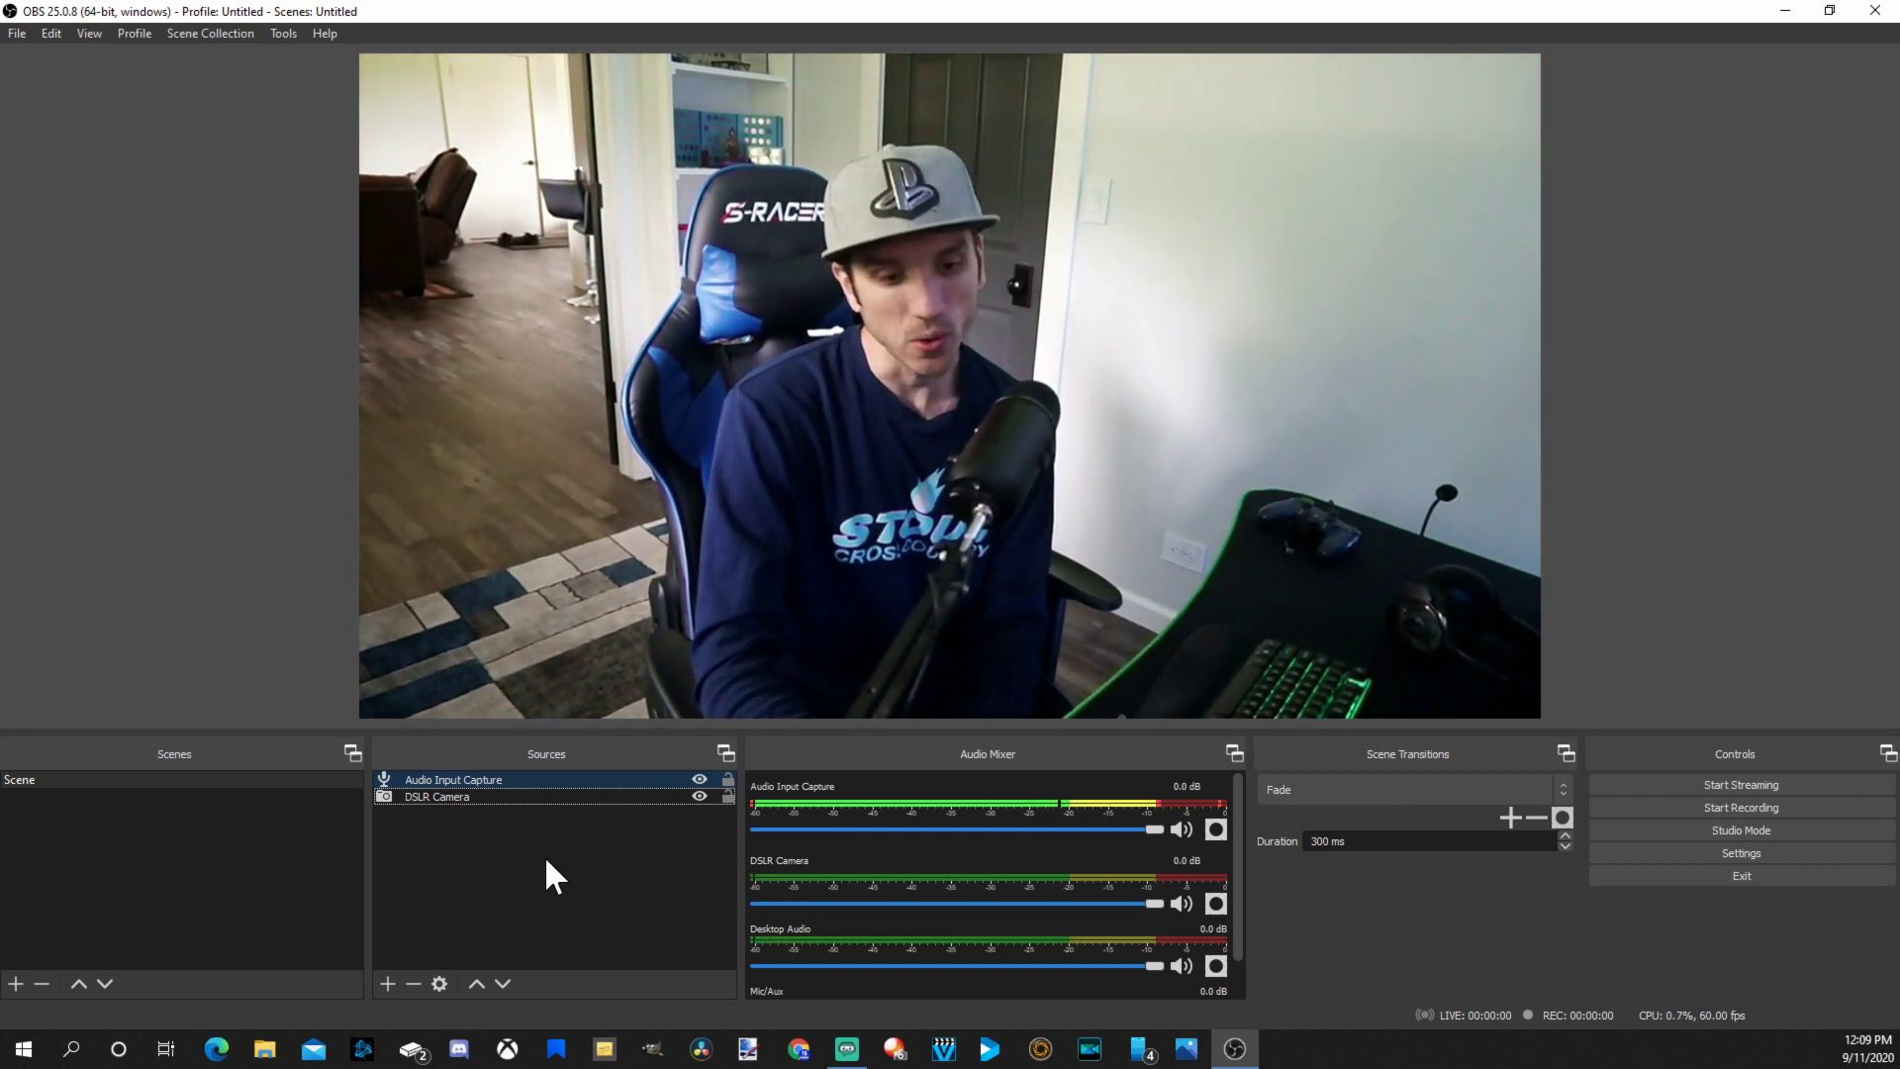
Add a Display Capture source with its default name, capturing Display 1
left_click(387, 984)
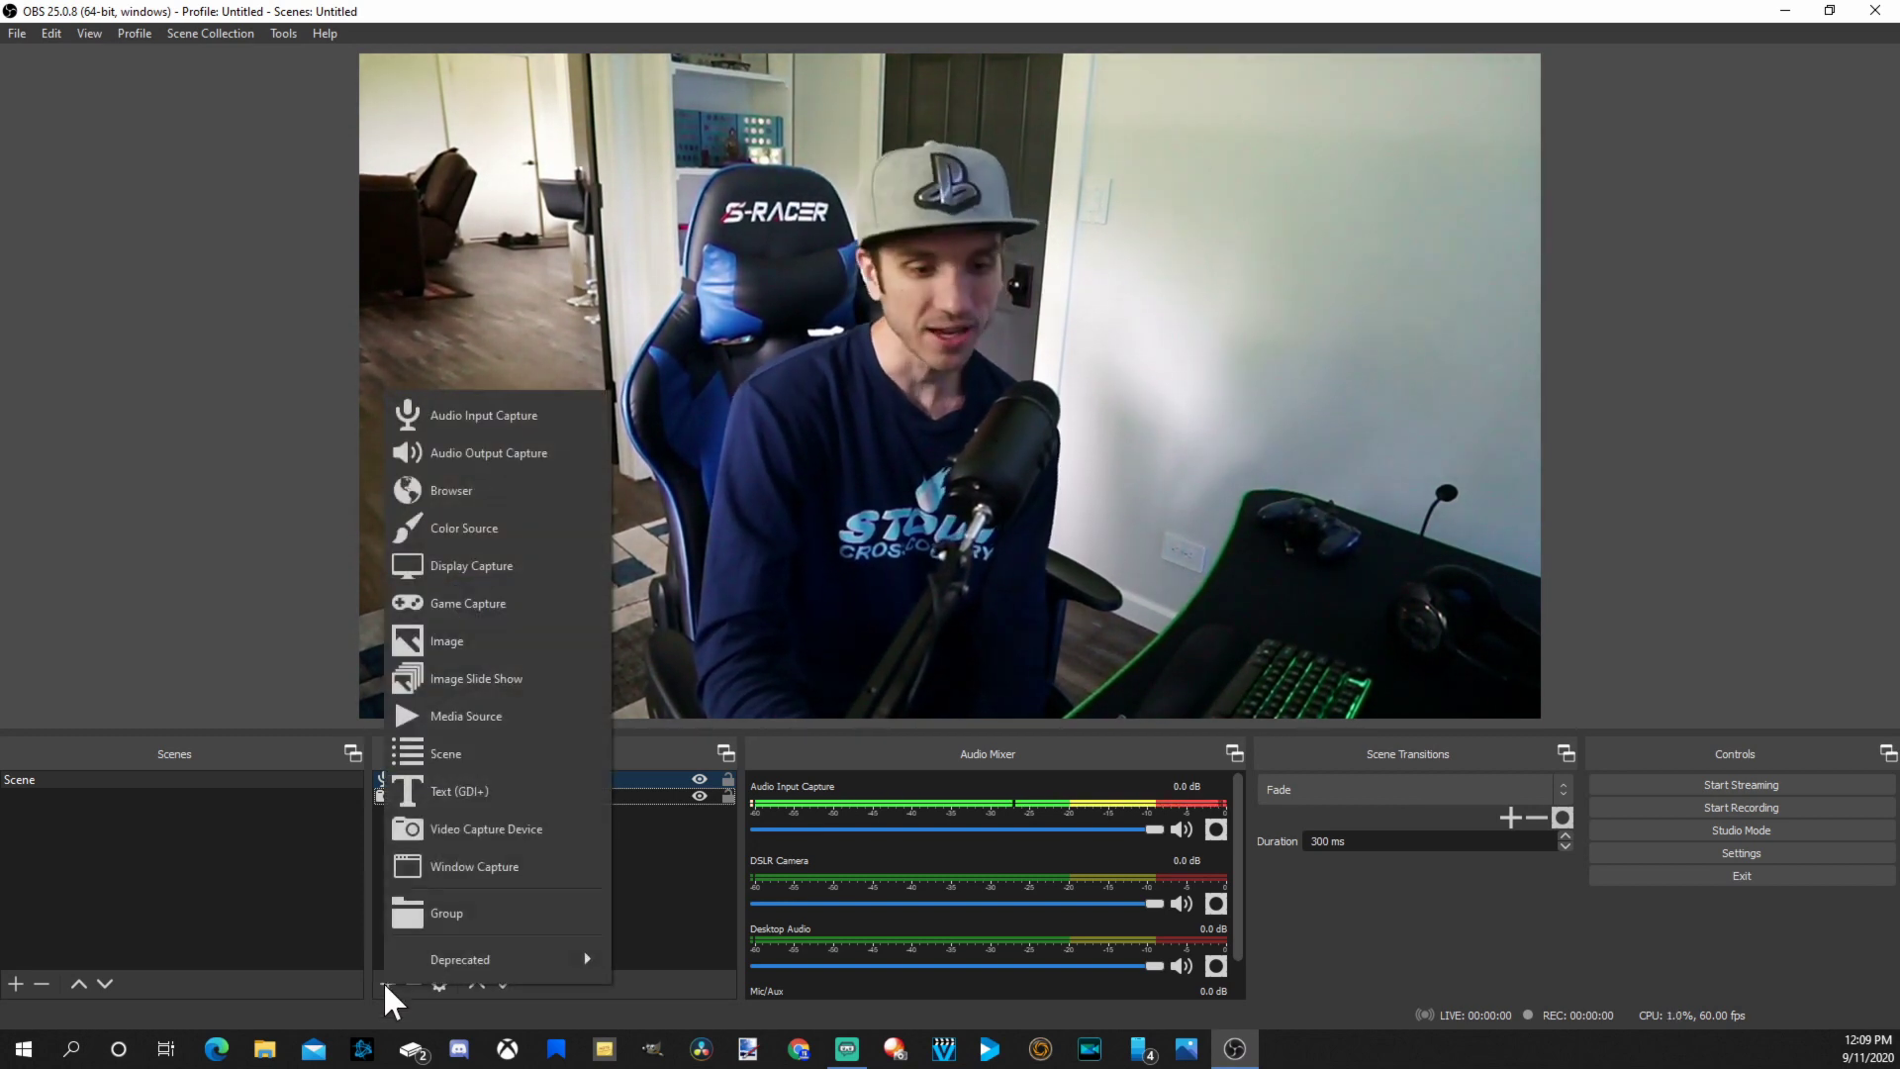
left_click(501, 567)
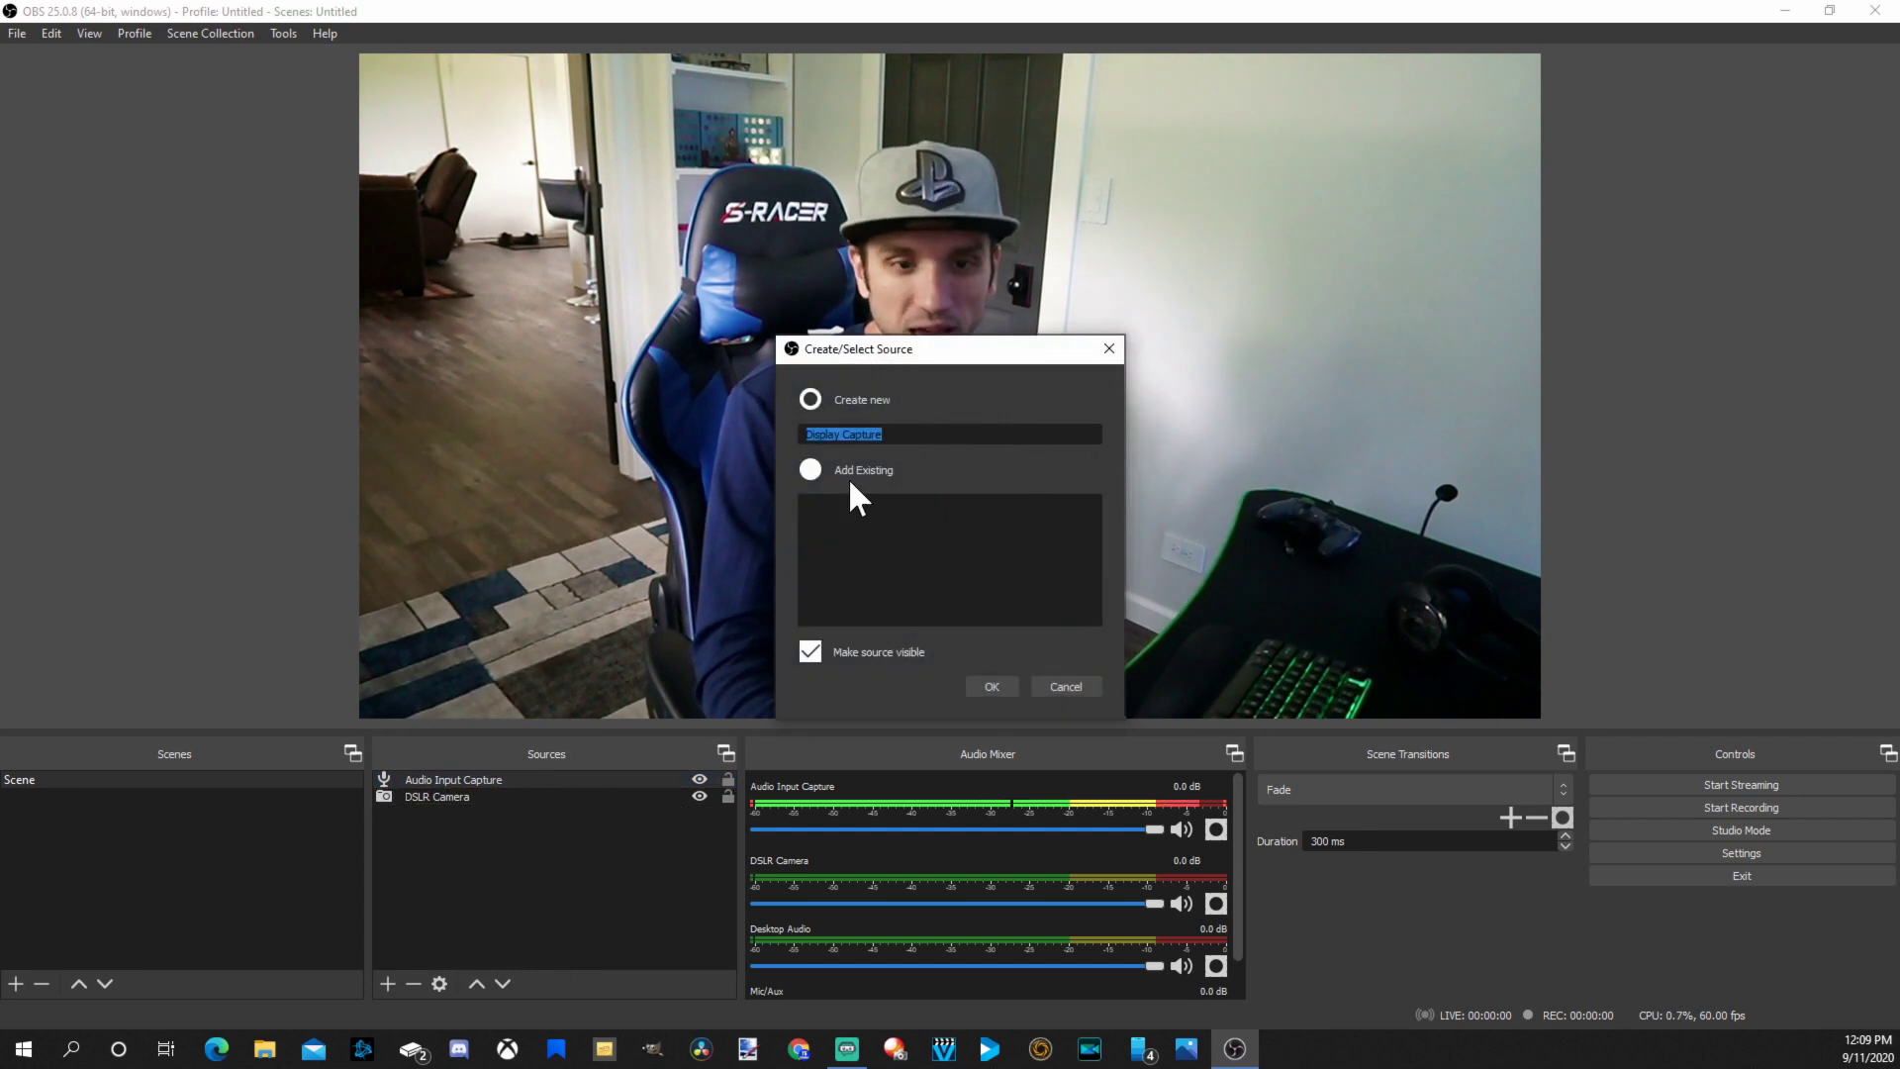
left_click(992, 685)
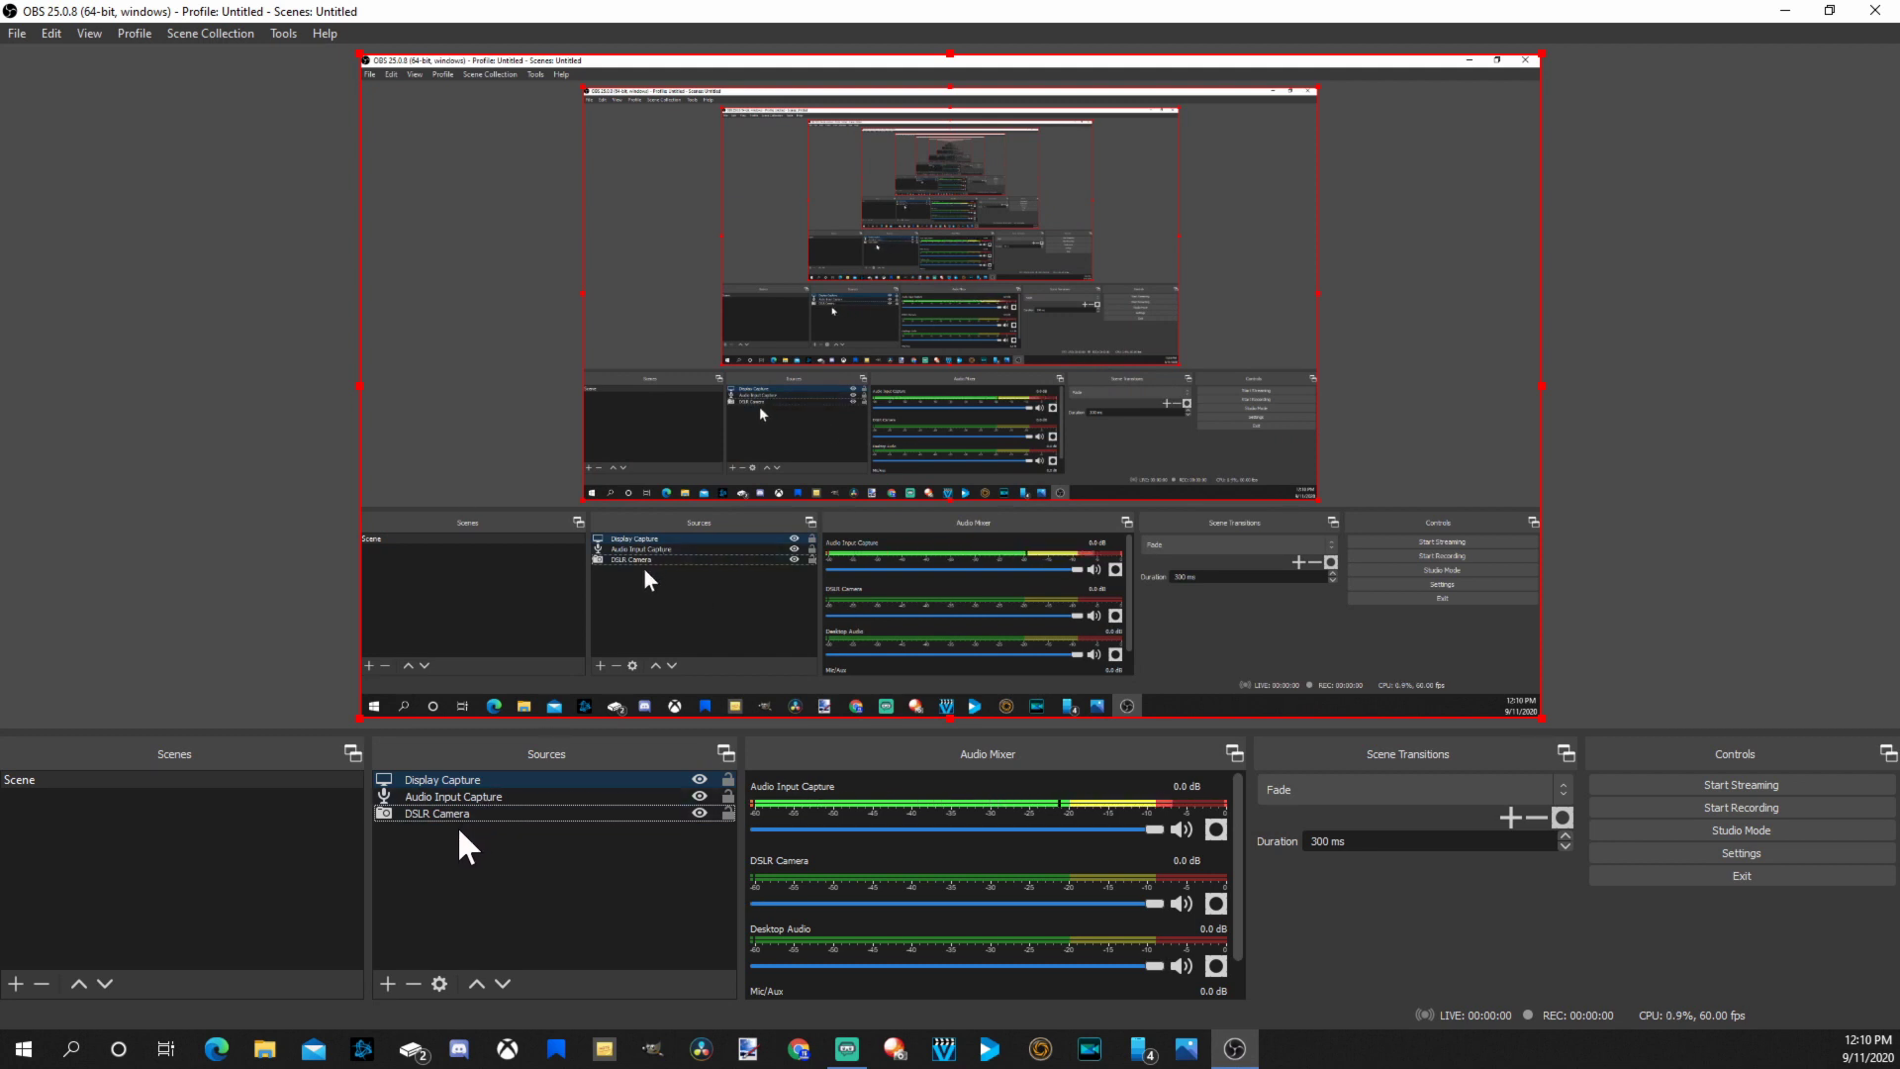
Move DSLR Camera to the top of the Sources list
left_click(451, 816)
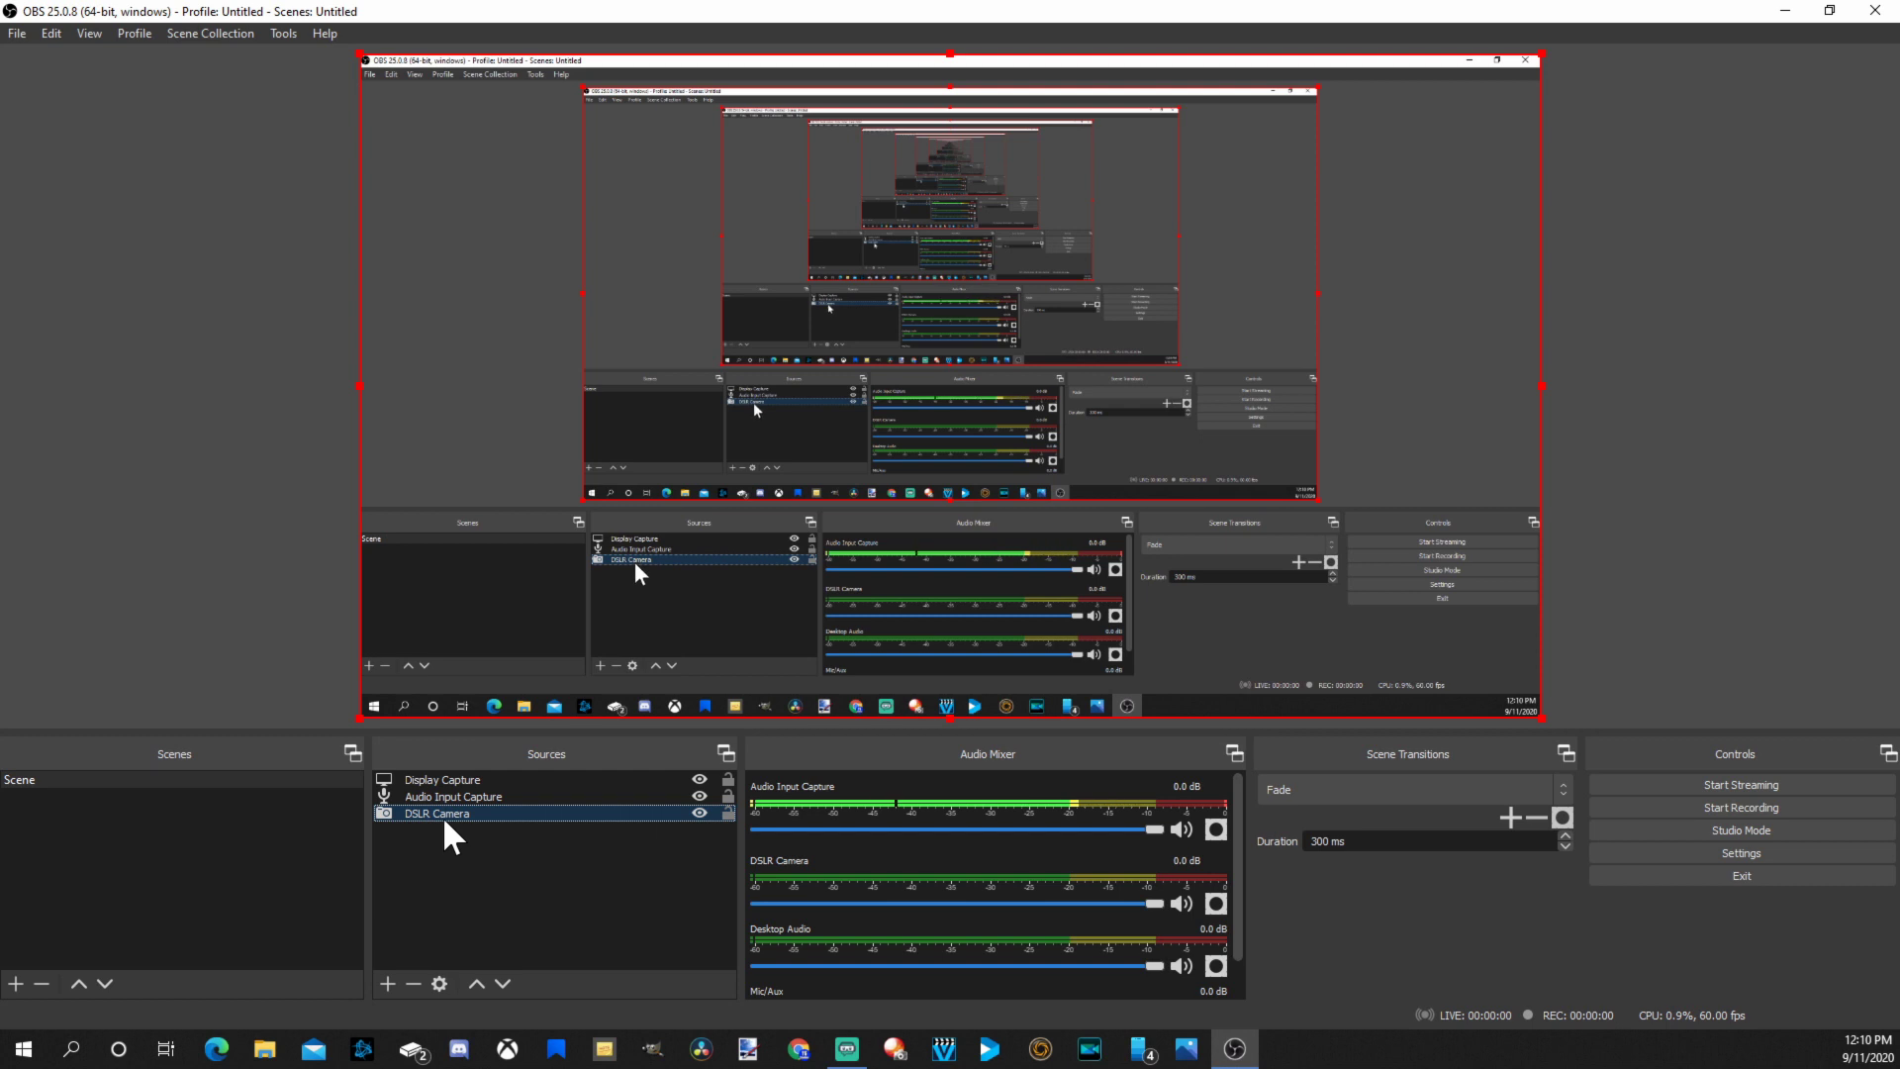
left_click_drag(445, 822, 448, 776)
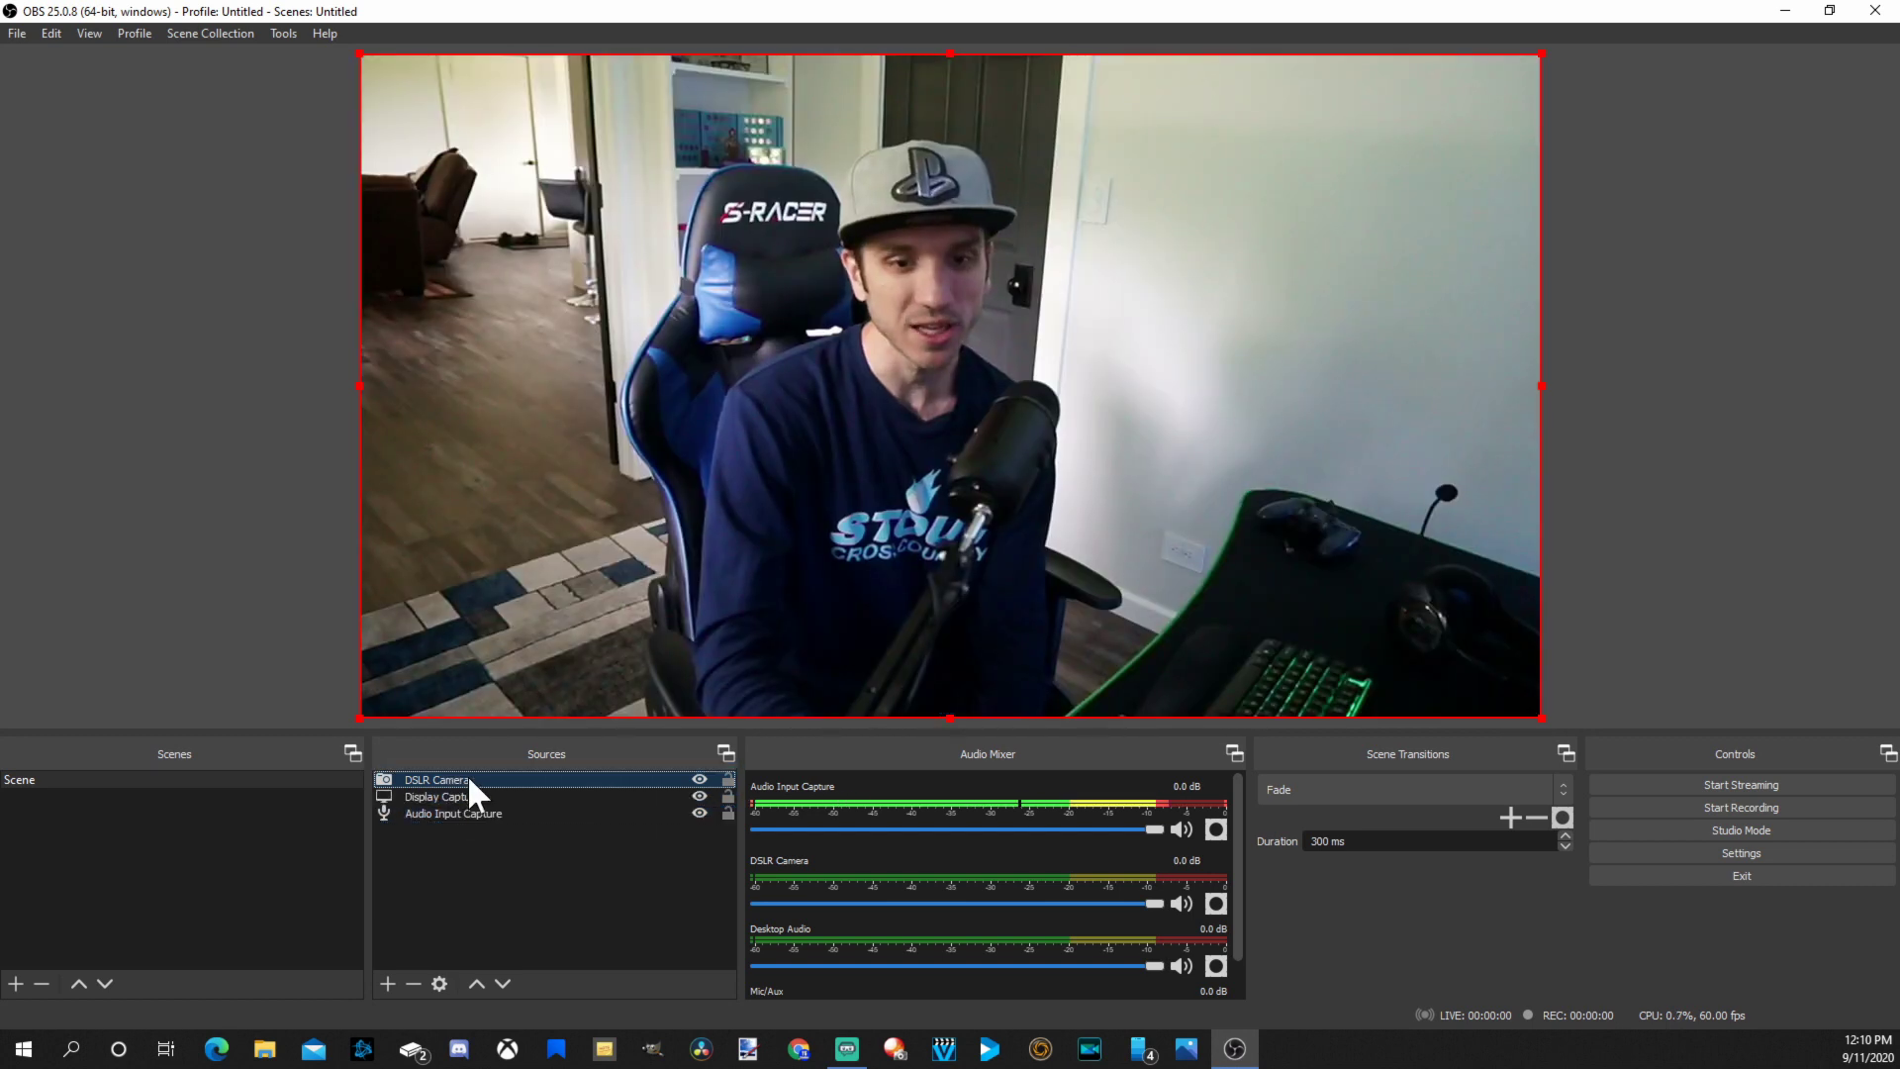
left_click(503, 633)
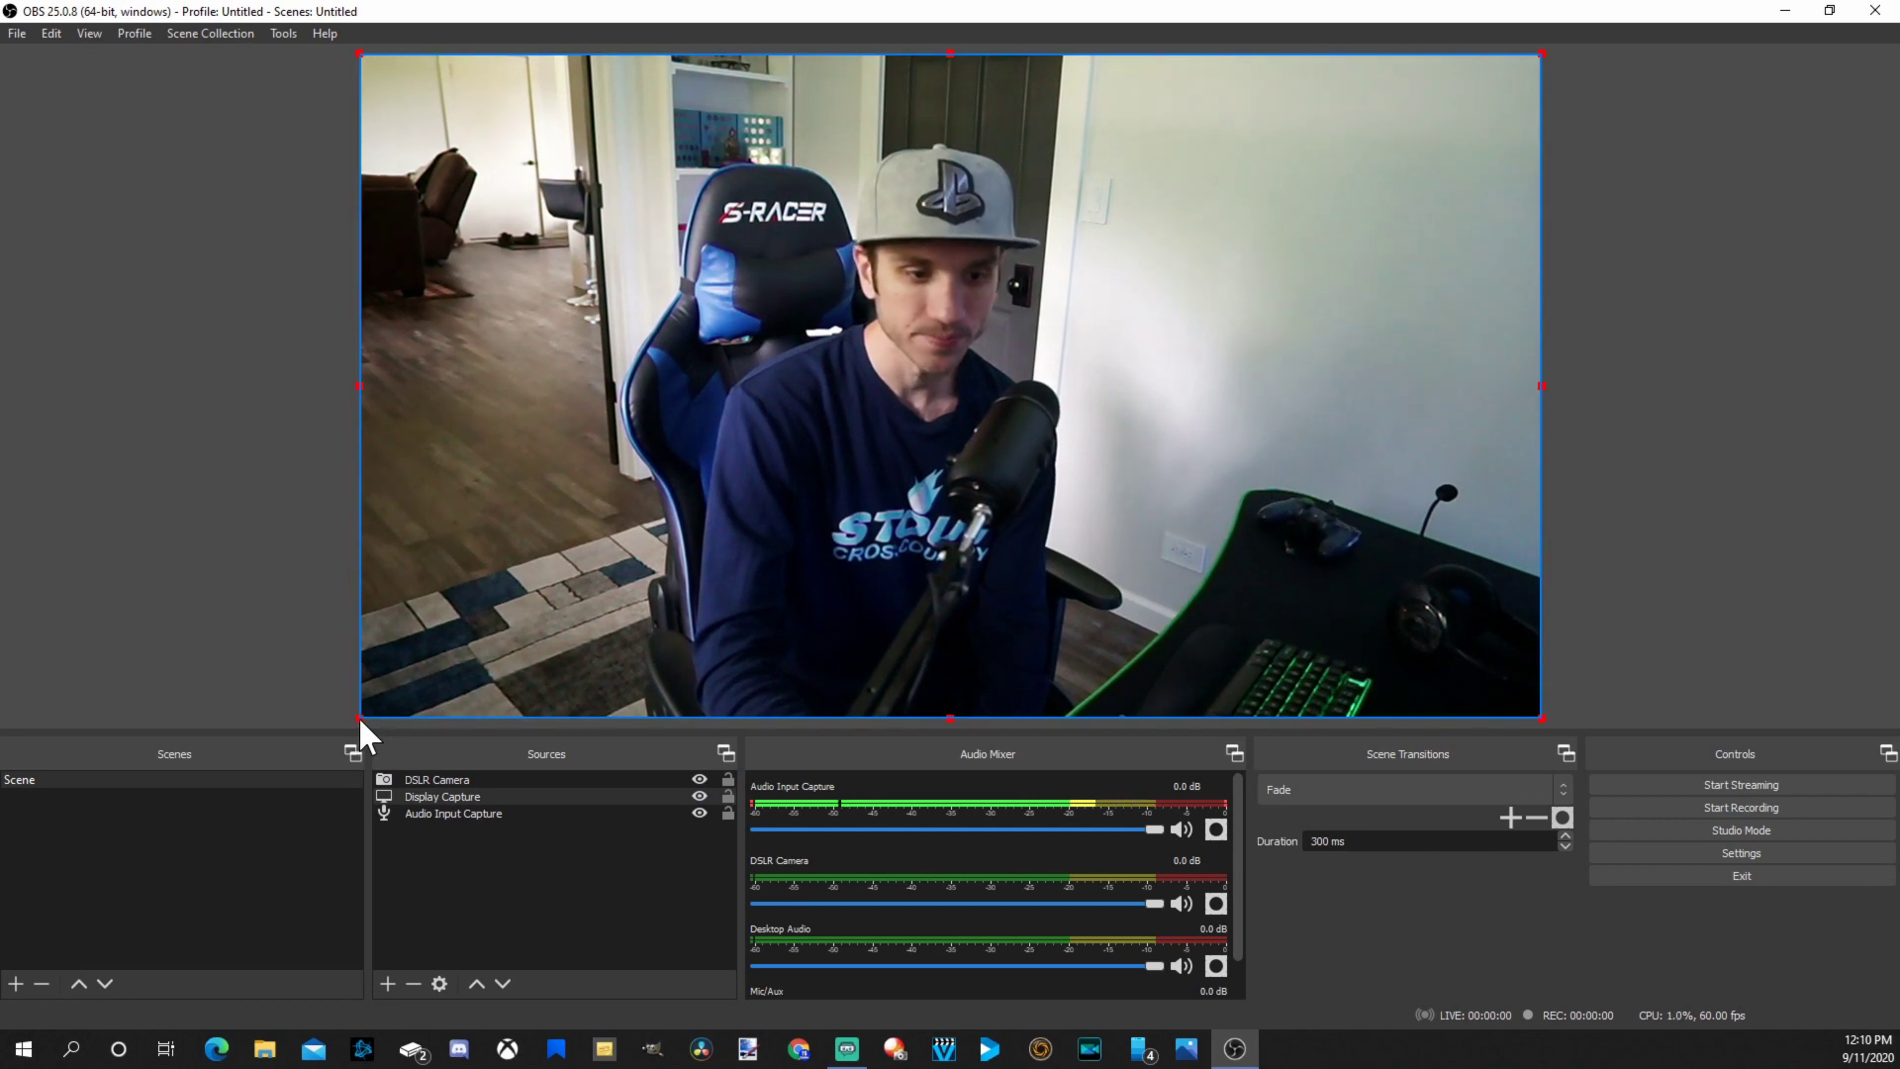
left_click_drag(359, 716, 383, 705)
Shrink the camera feed into a small overlay at the right of the screen capture
left_click(433, 780)
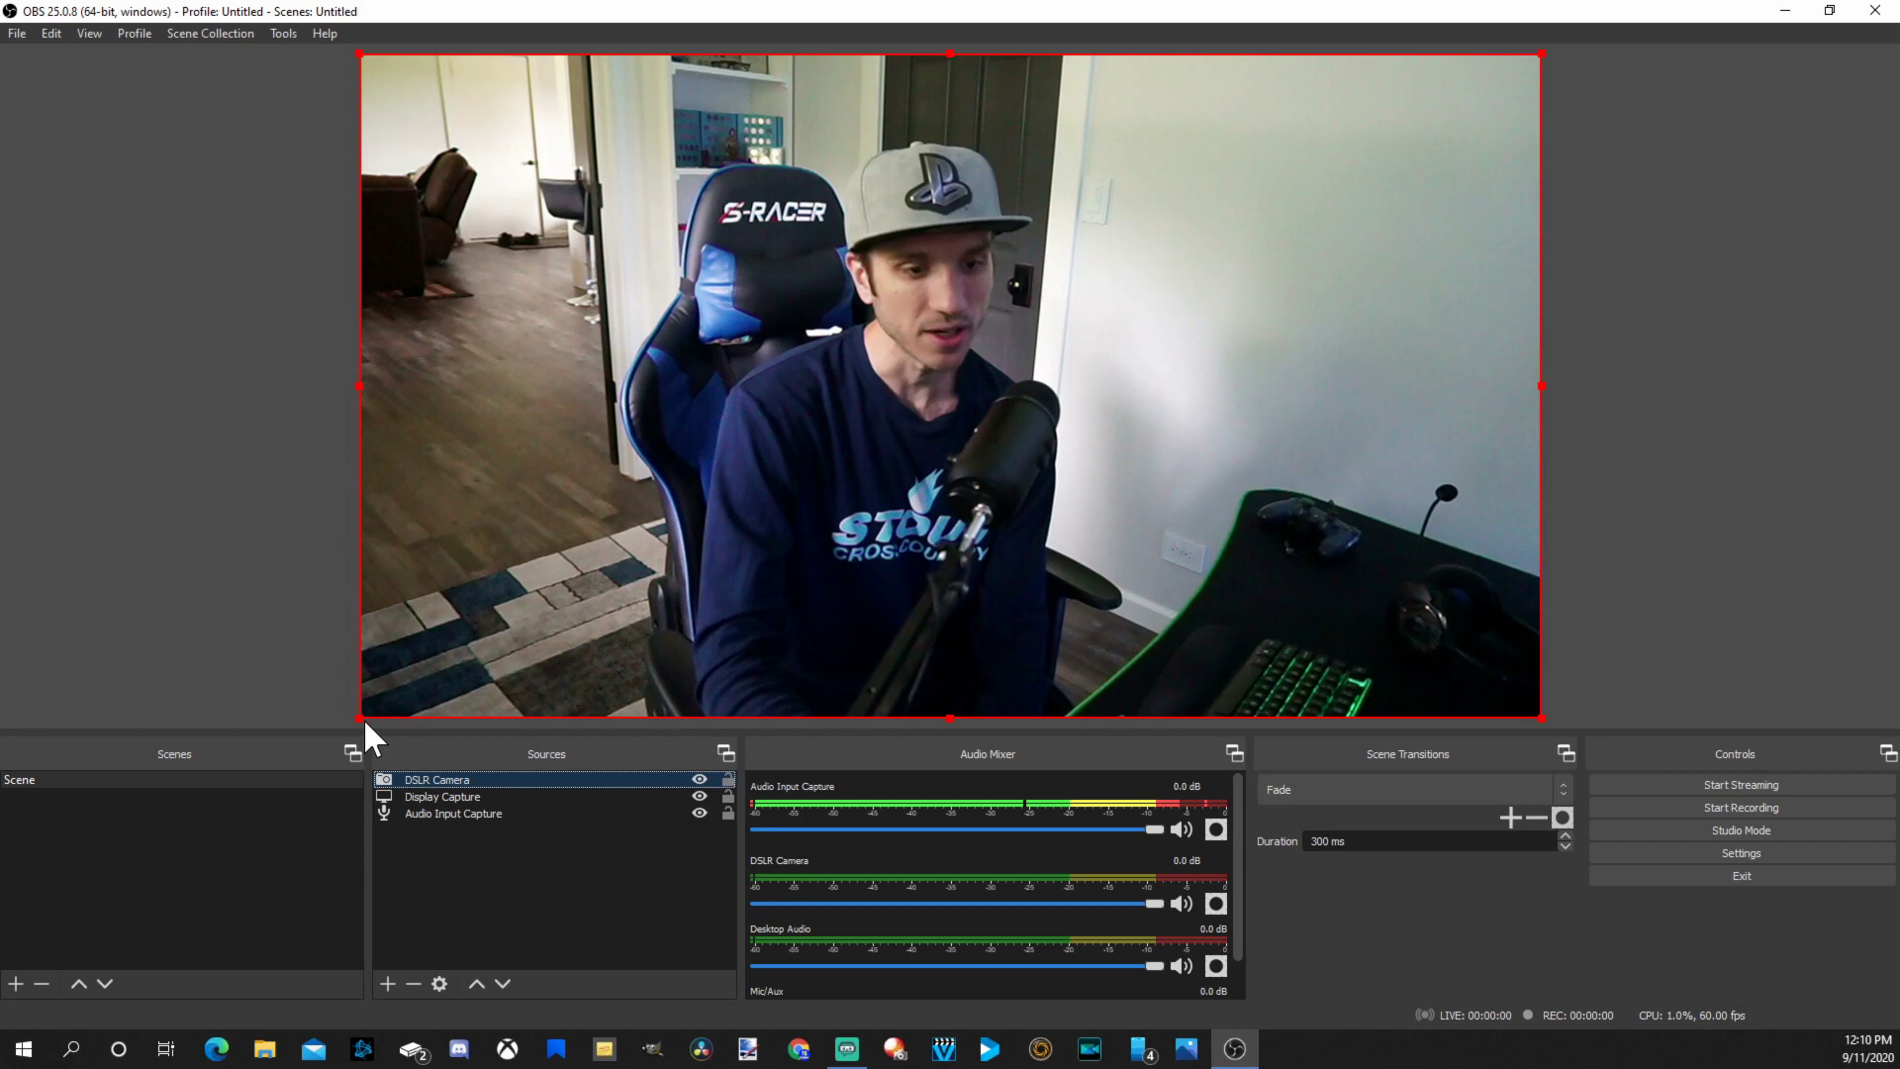
left_click_drag(358, 717, 1190, 281)
left_click_drag(1340, 204, 1340, 408)
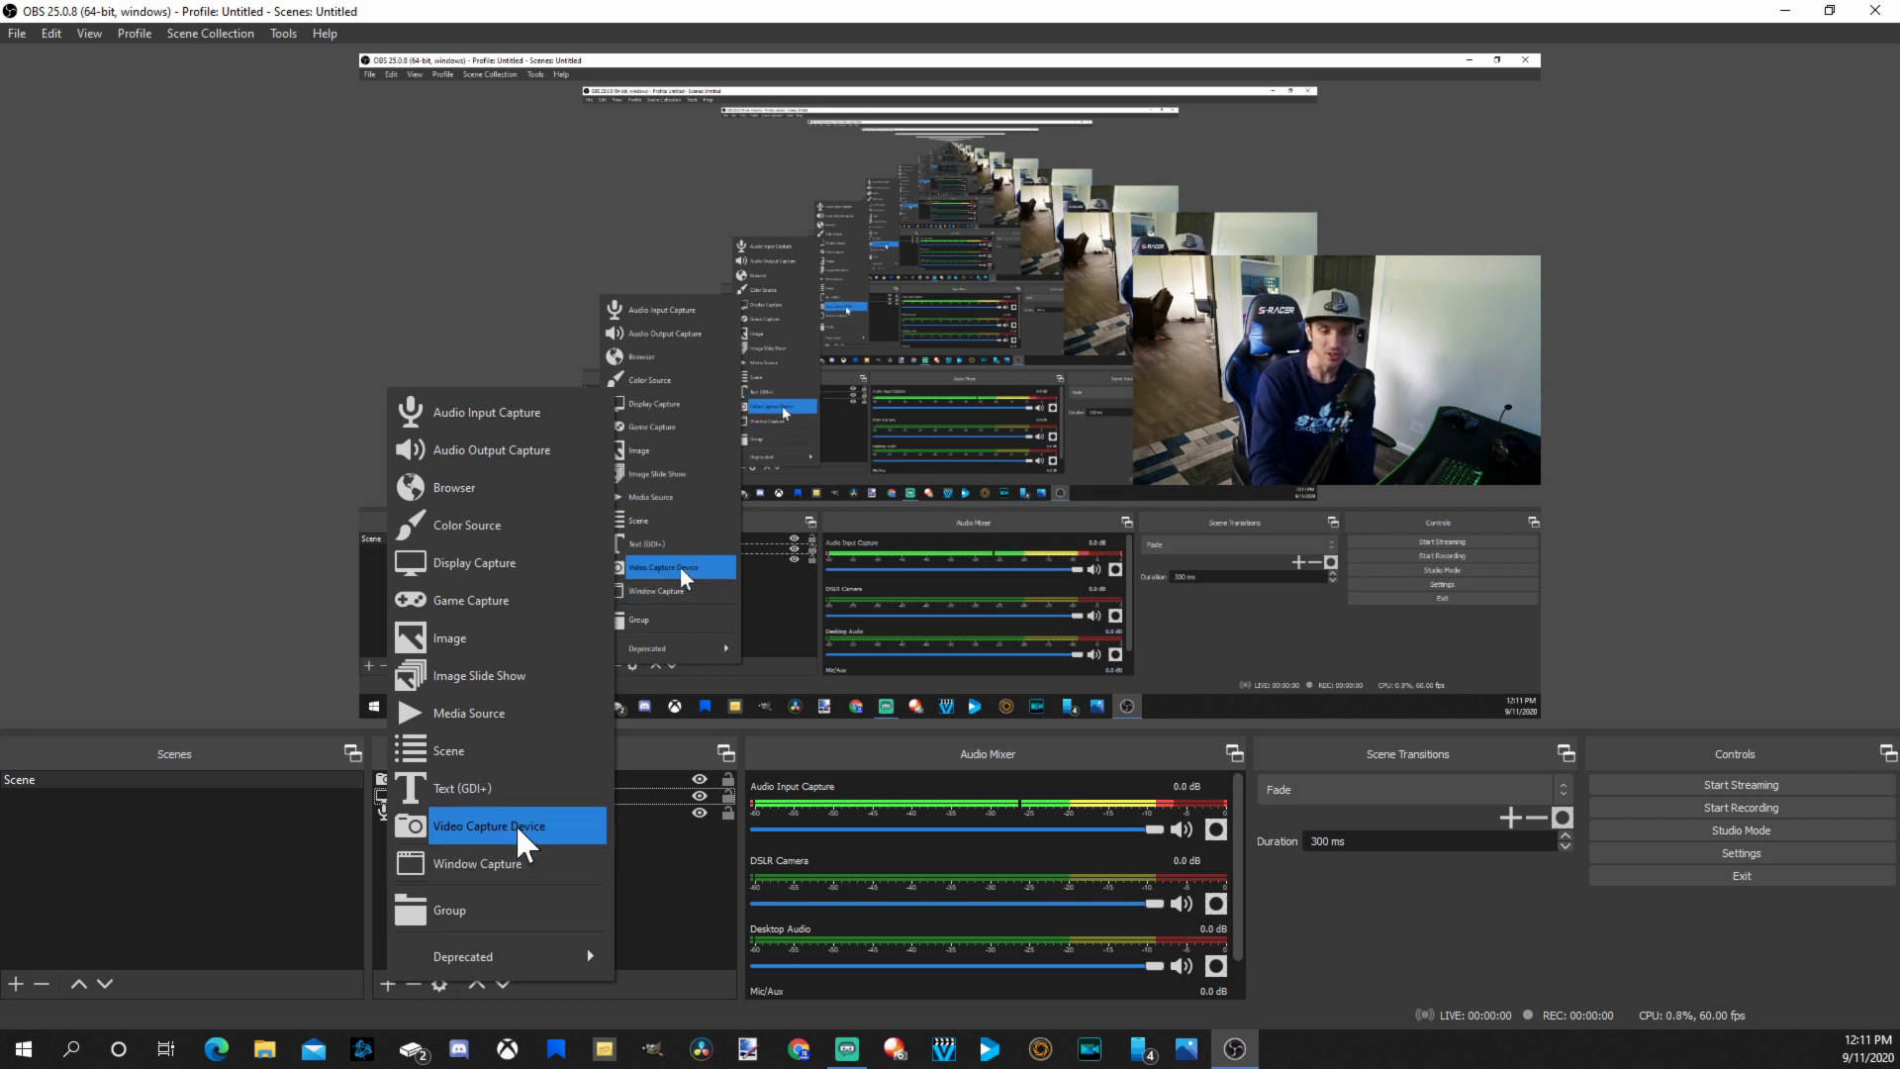
Create a second source named 'Video Capture Device' at the top of the list
left_click(518, 830)
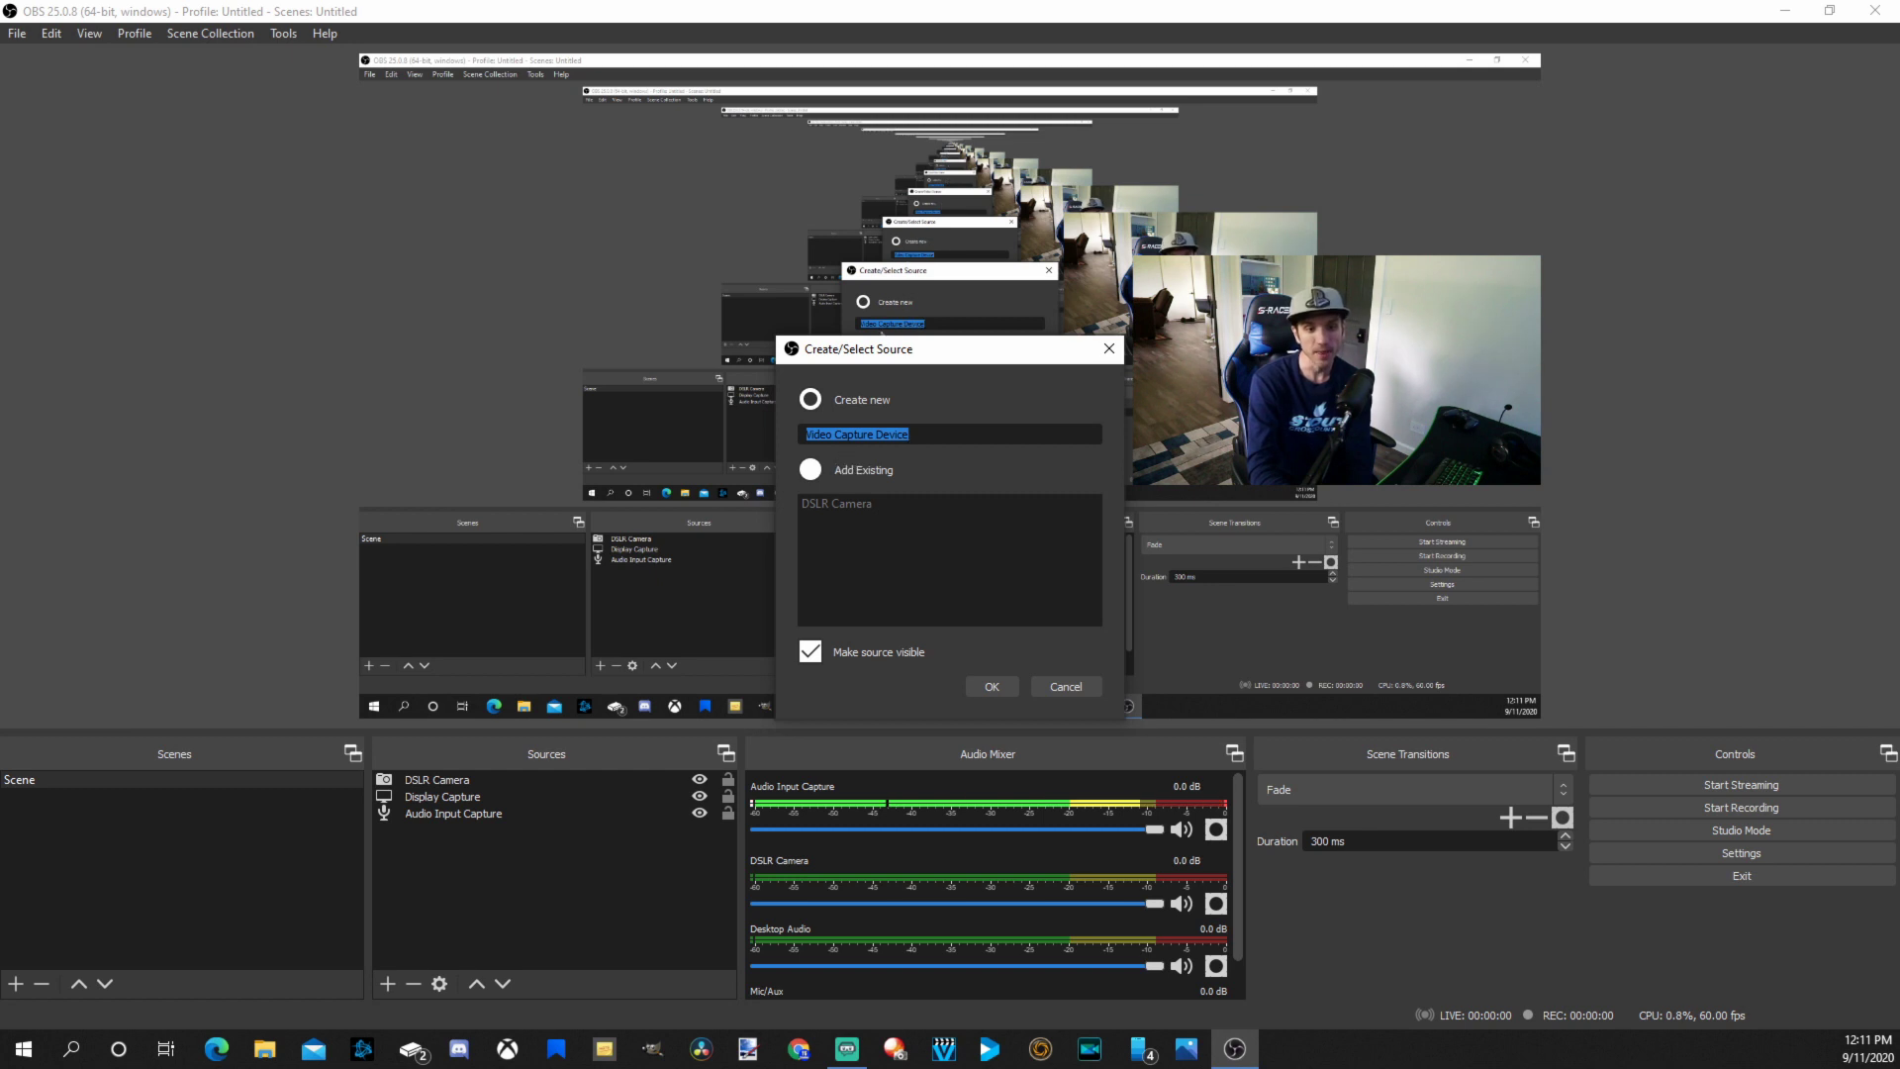
left_click(993, 687)
left_click(993, 451)
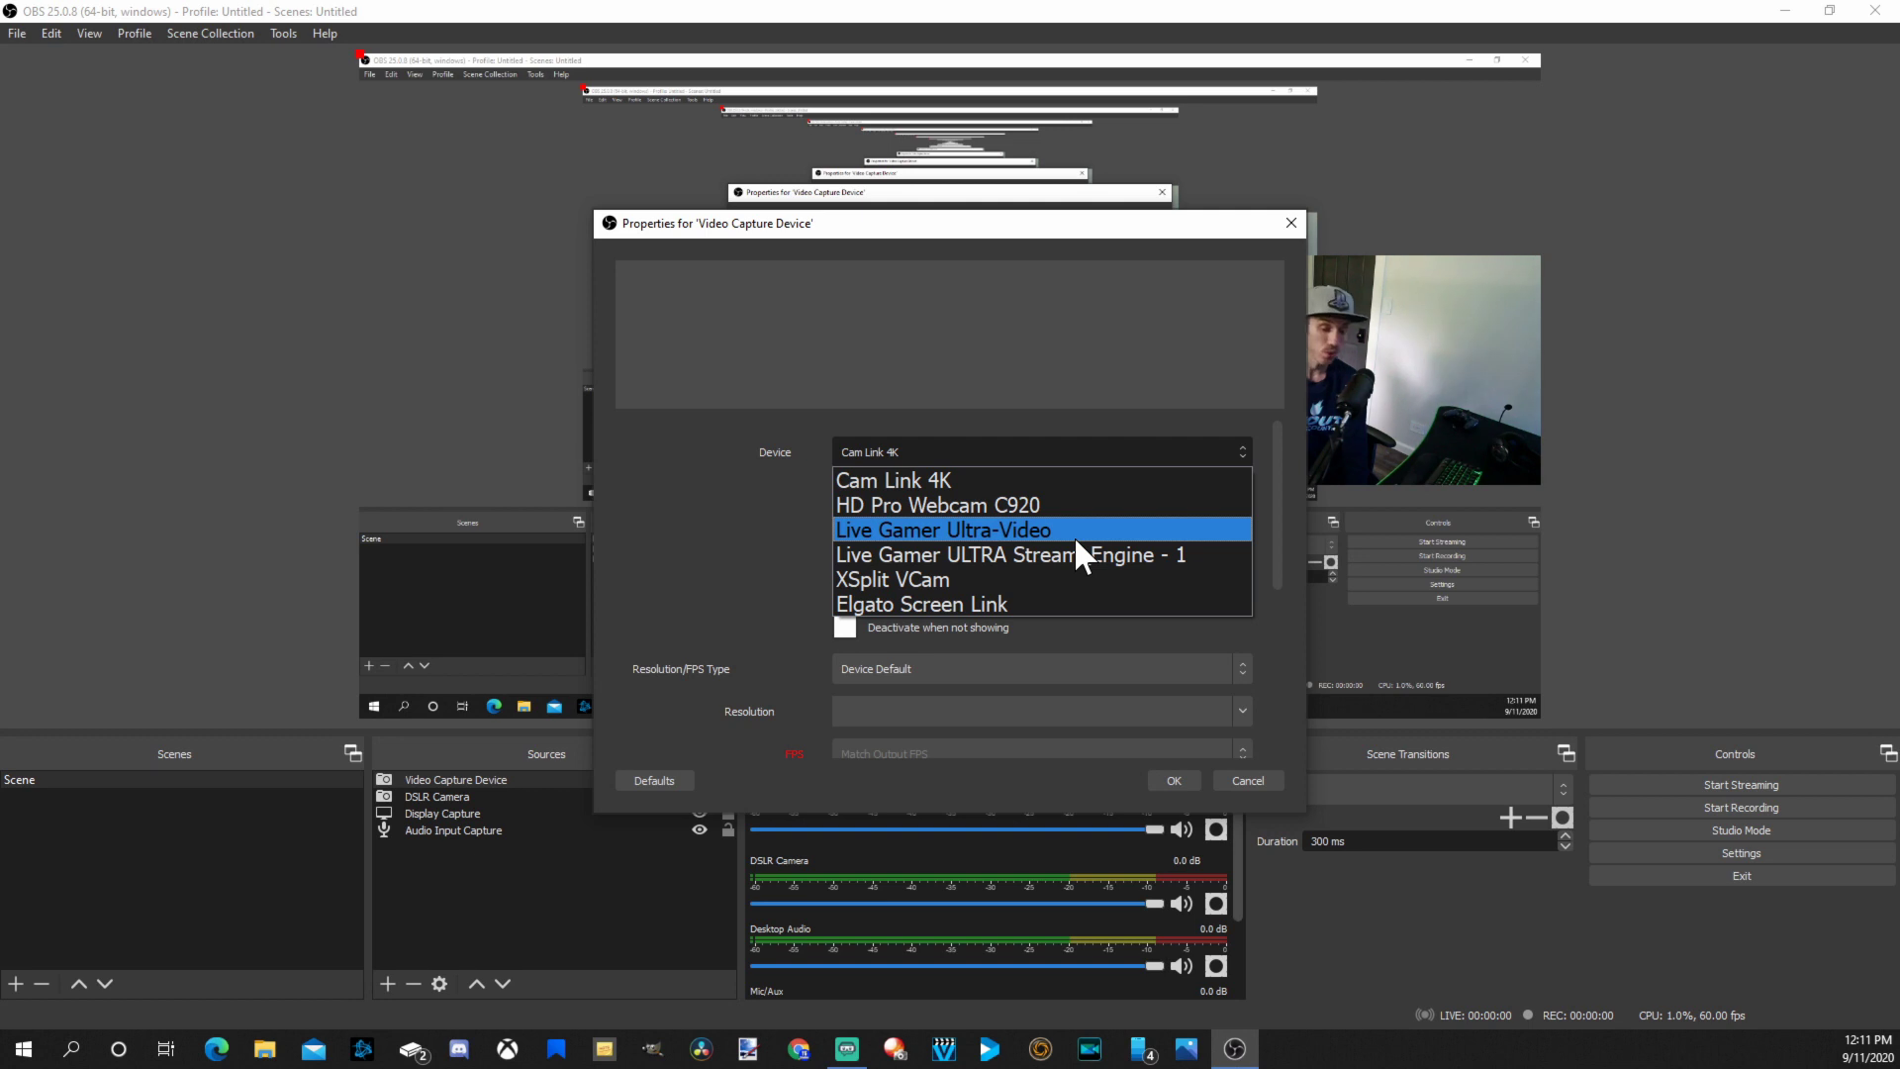
Close the DSLR Camera's video capture device properties without making changes
left_click(1255, 782)
left_click(1255, 782)
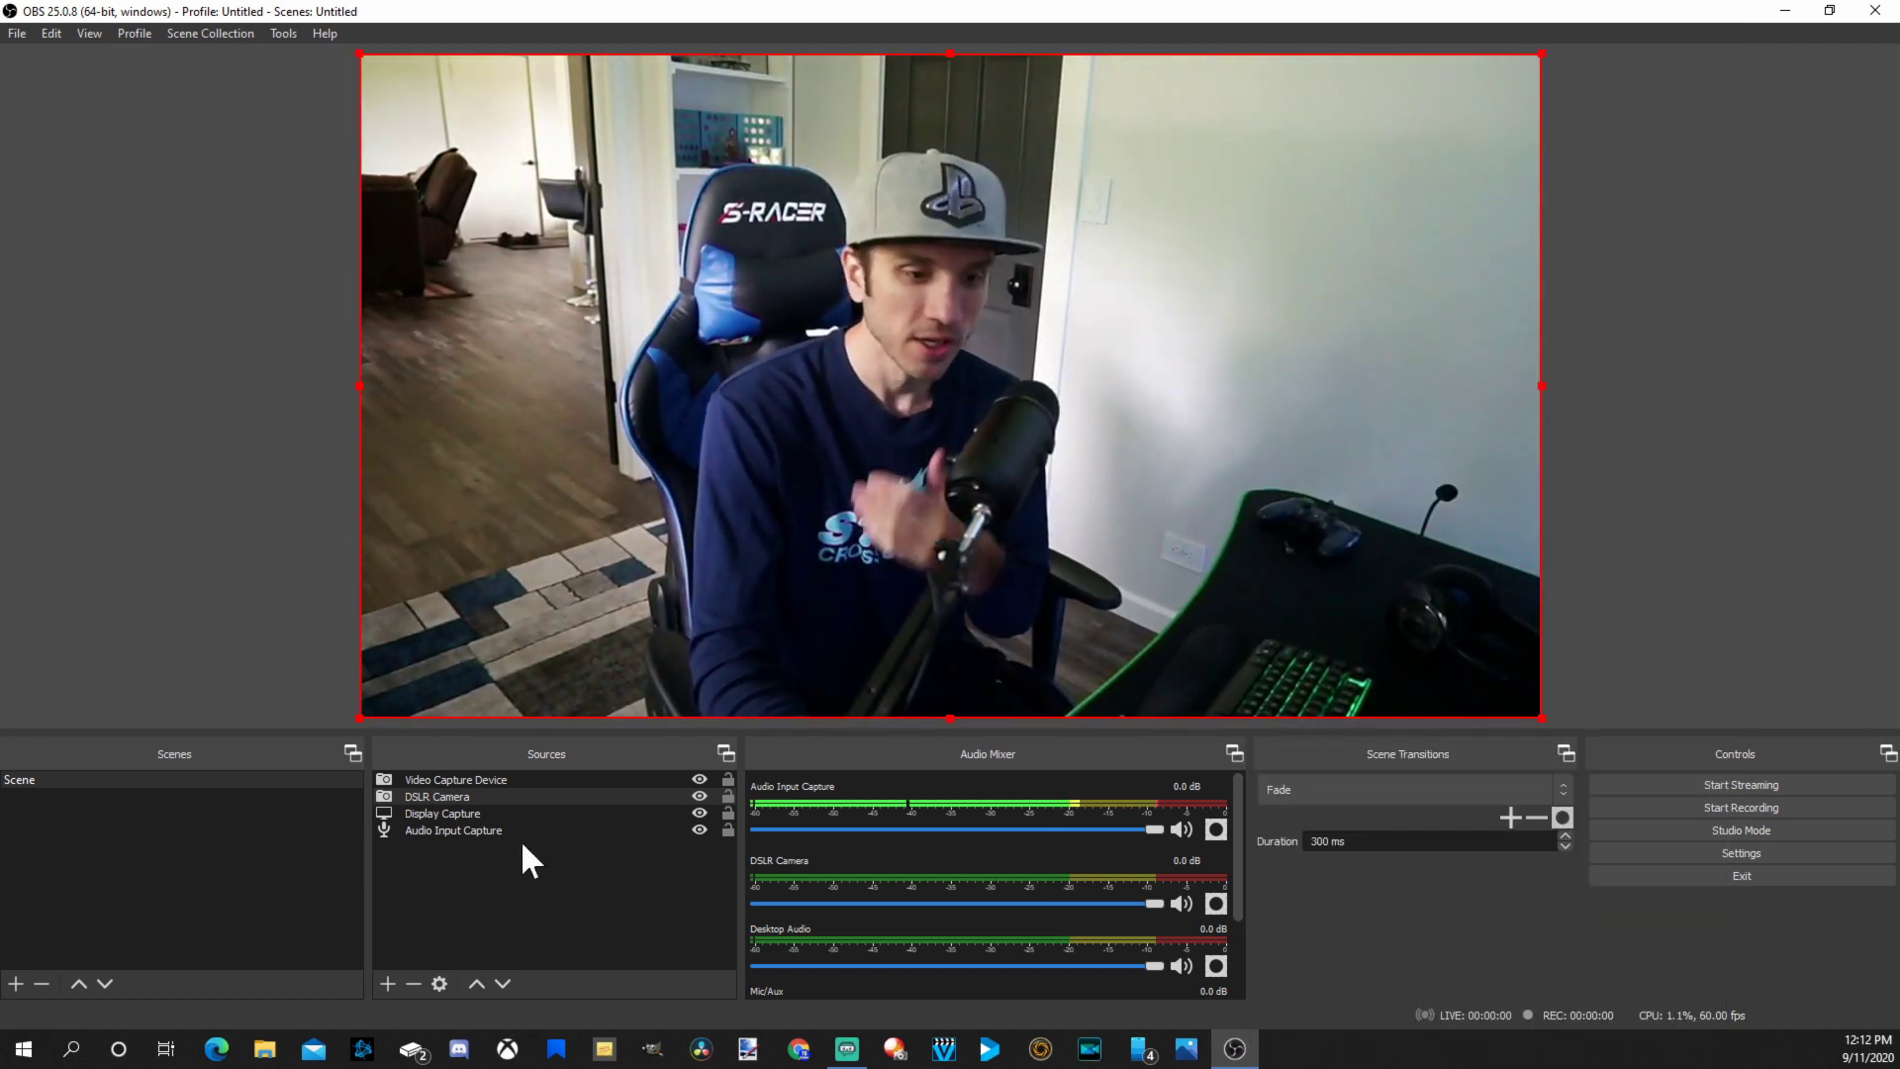
Add a Color Correction filter to the DSLR Camera source
left_click(432, 796)
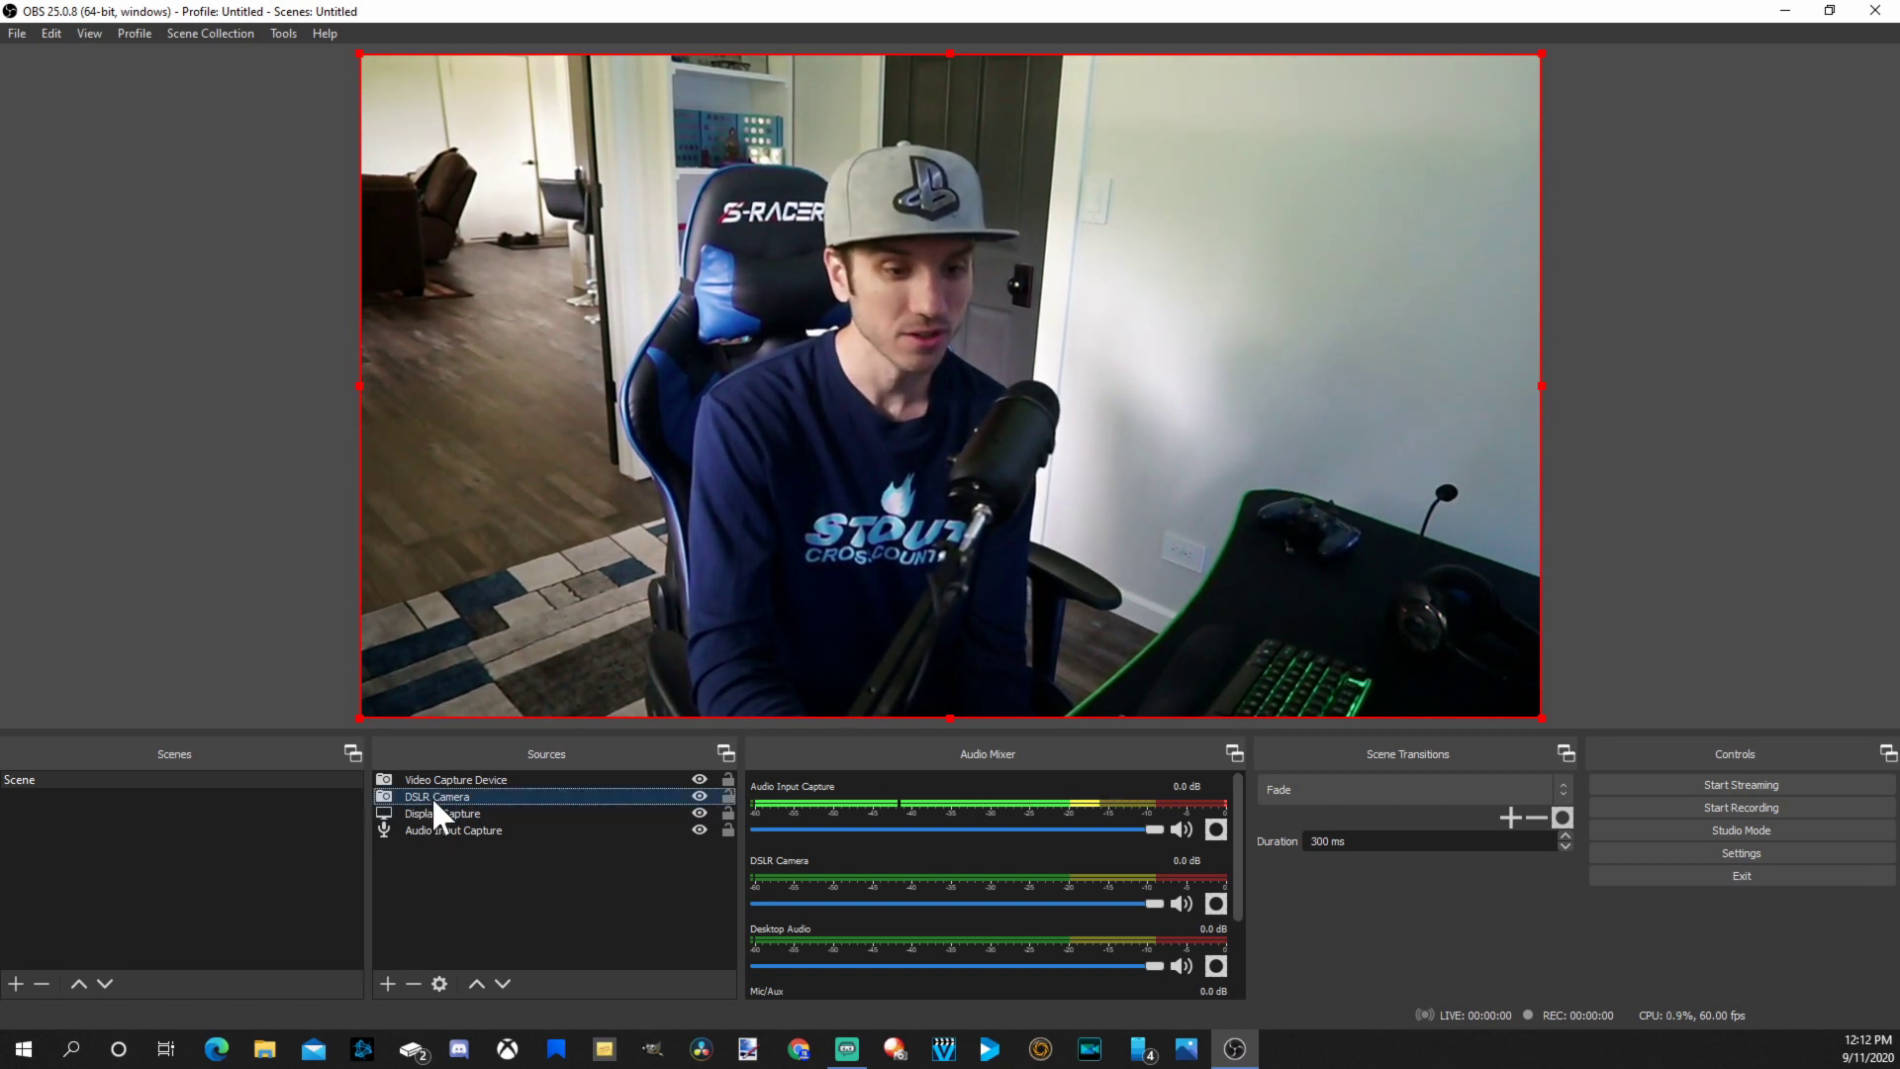
right_click(432, 796)
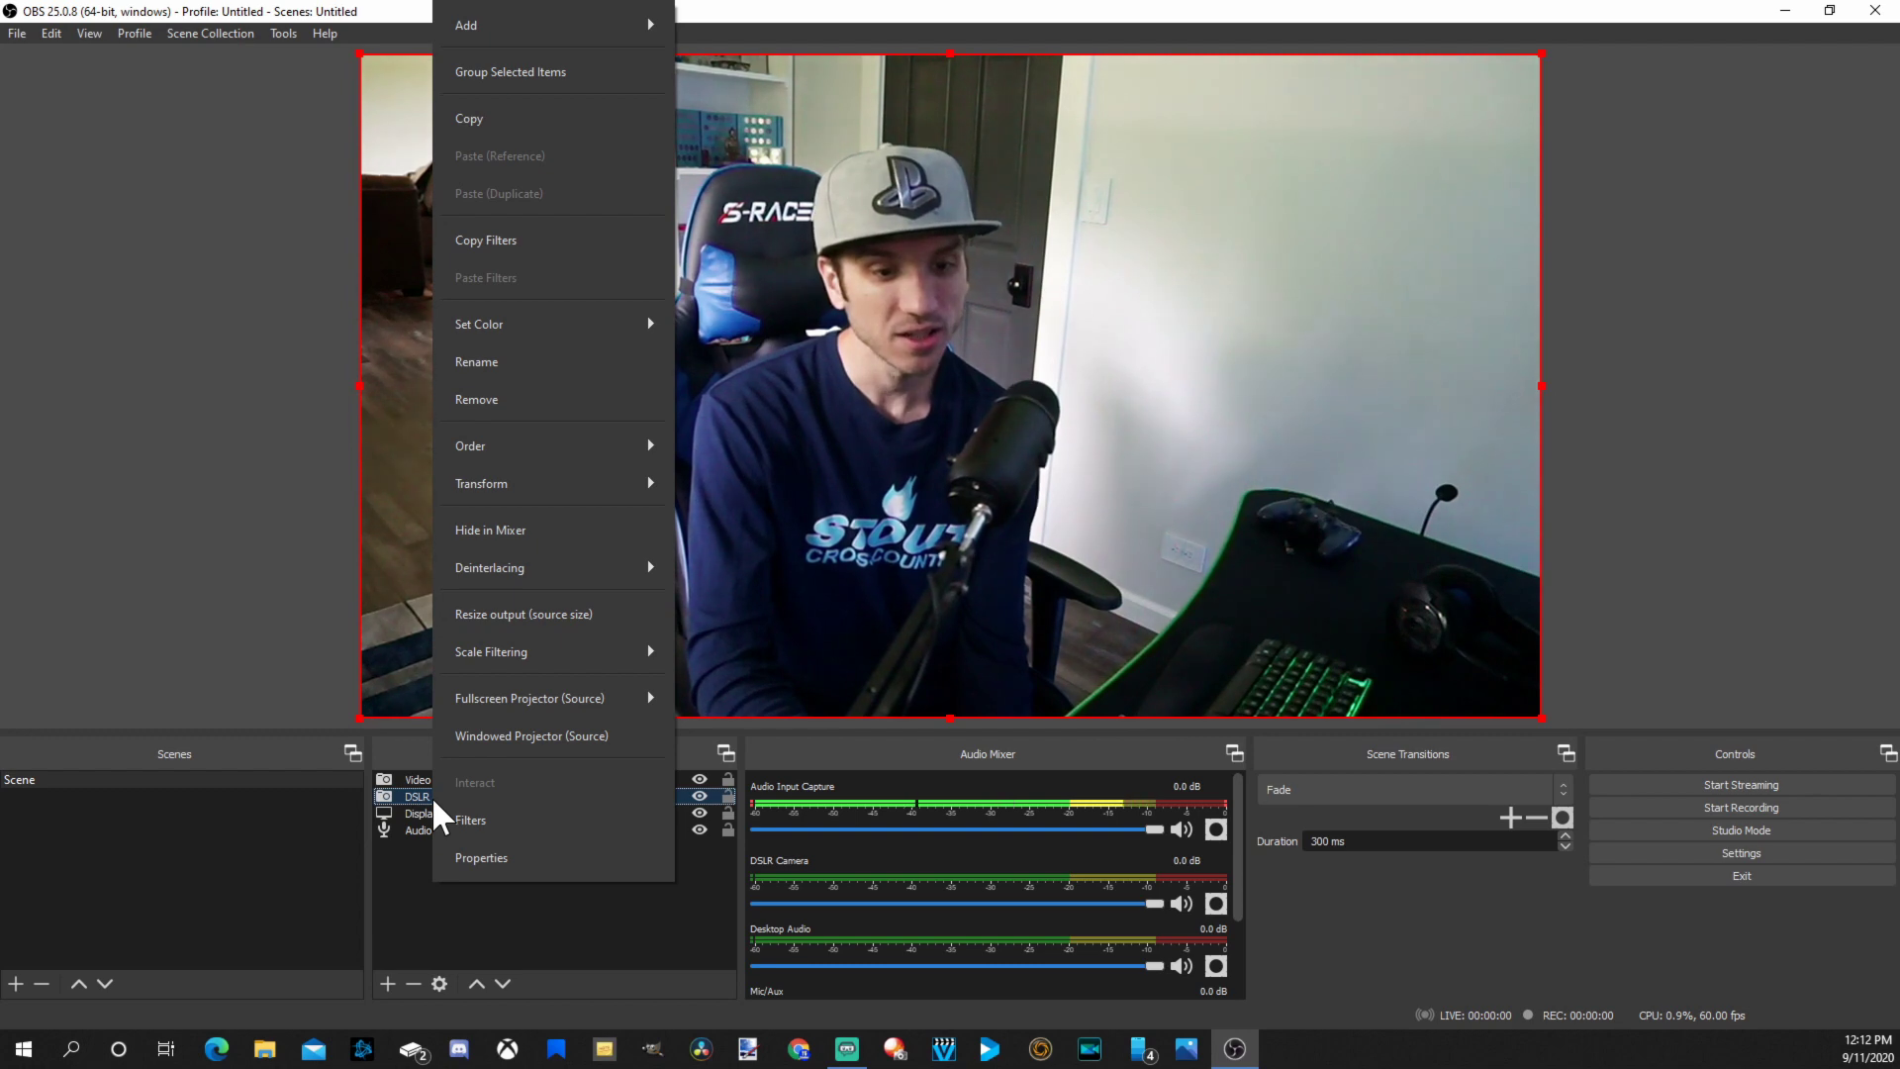
left_click(490, 827)
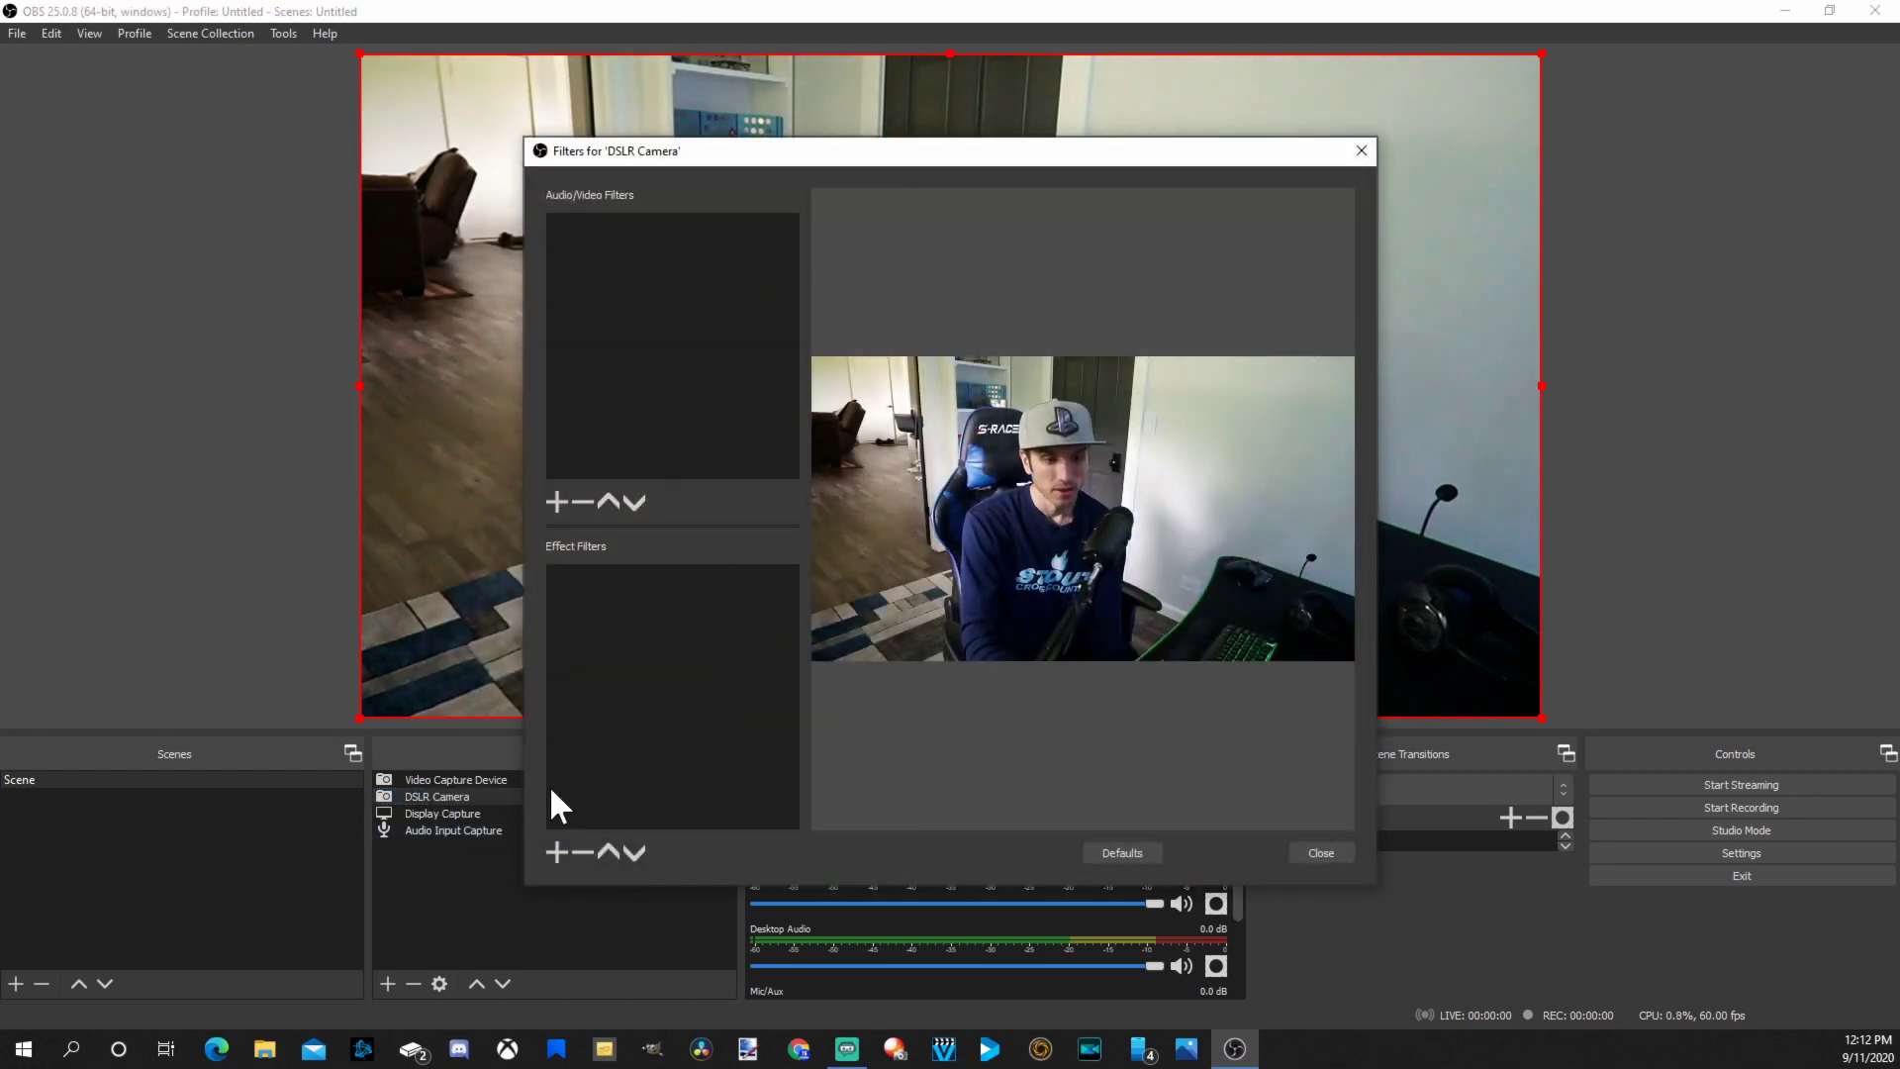
left_click(556, 853)
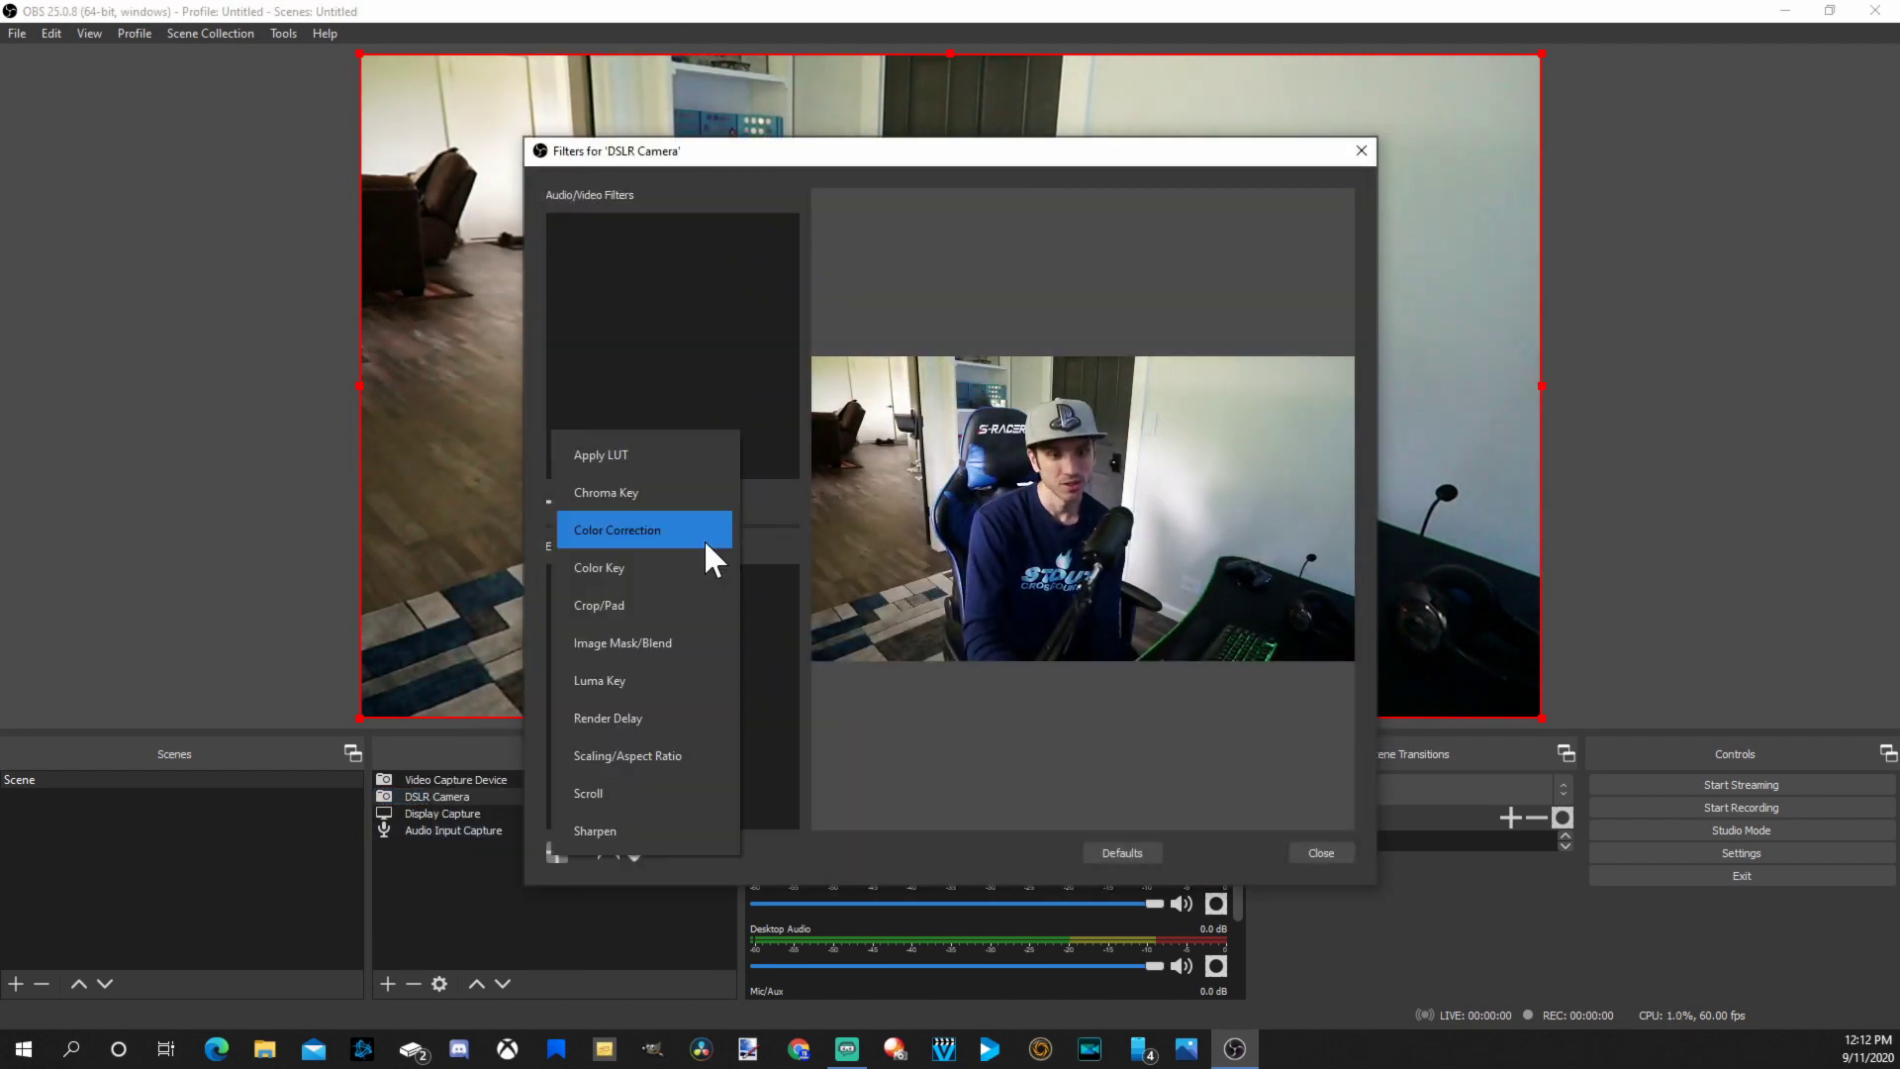
left_click(706, 535)
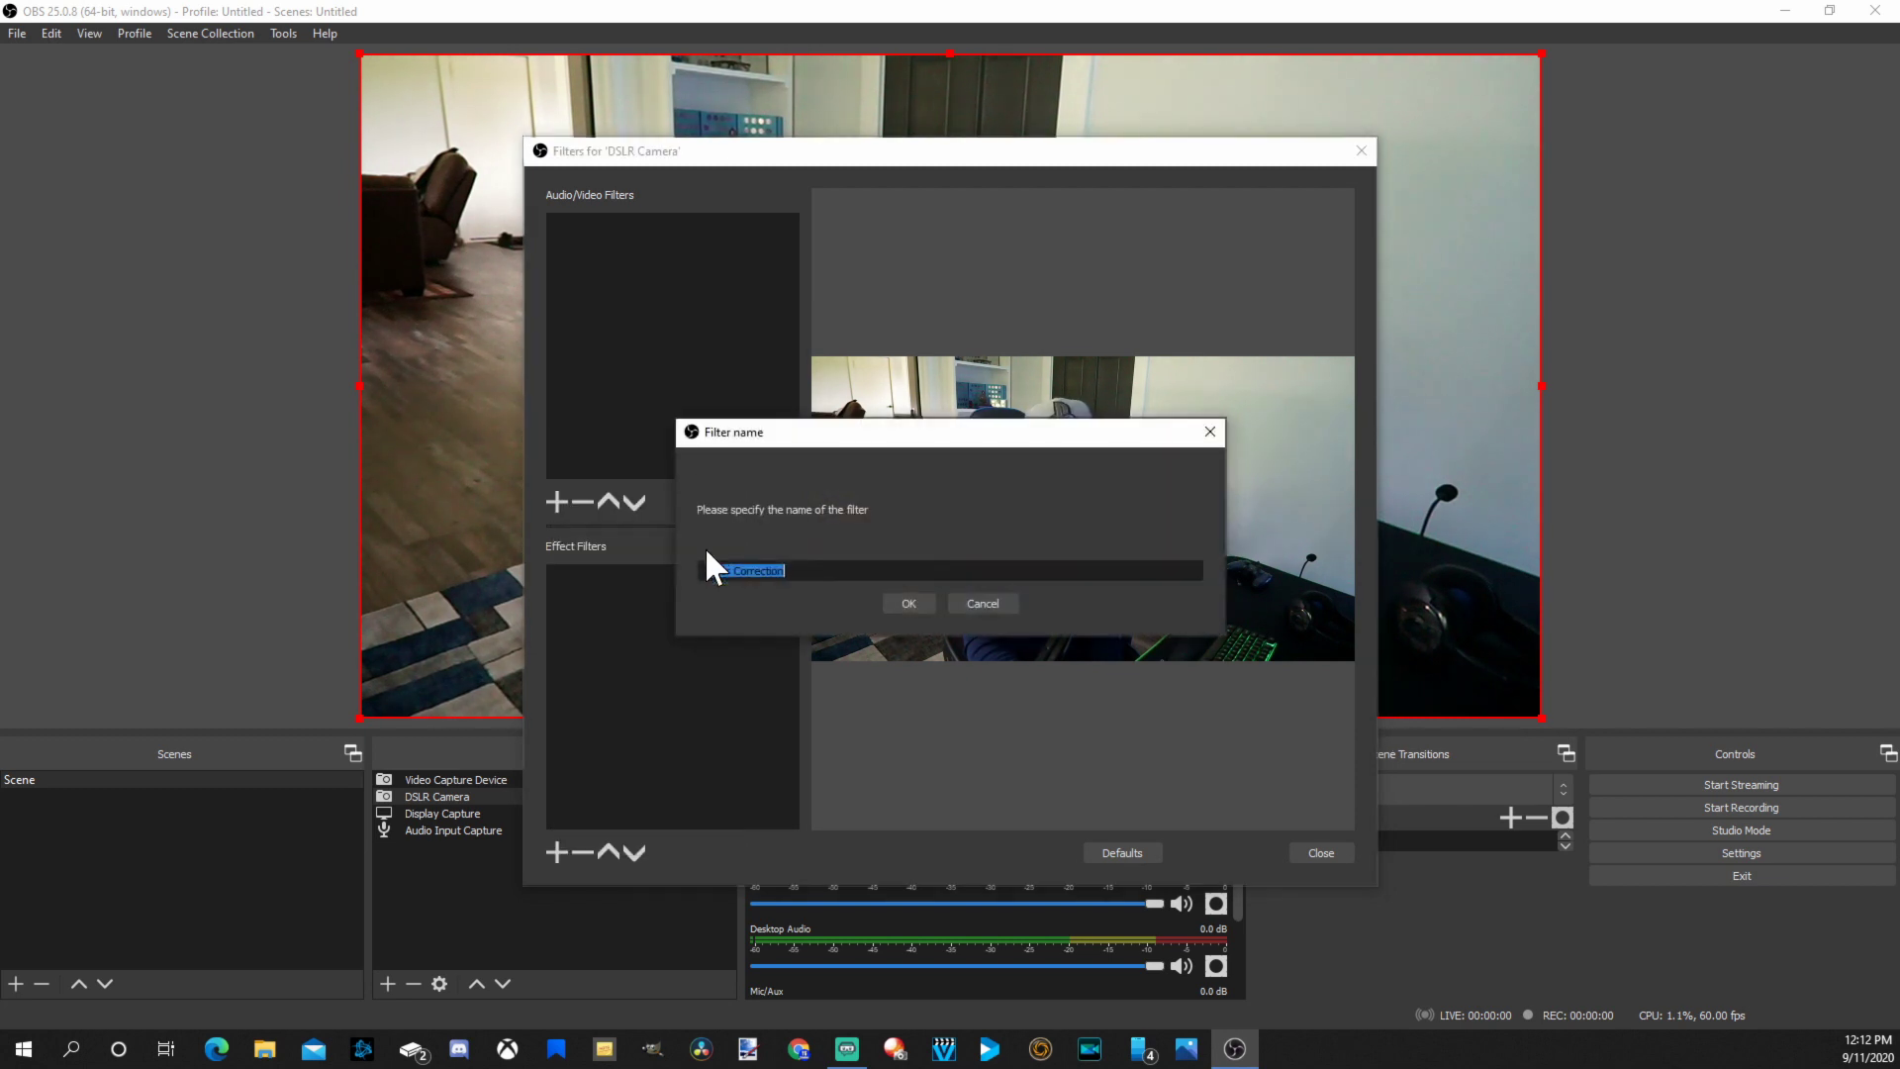
left_click(909, 603)
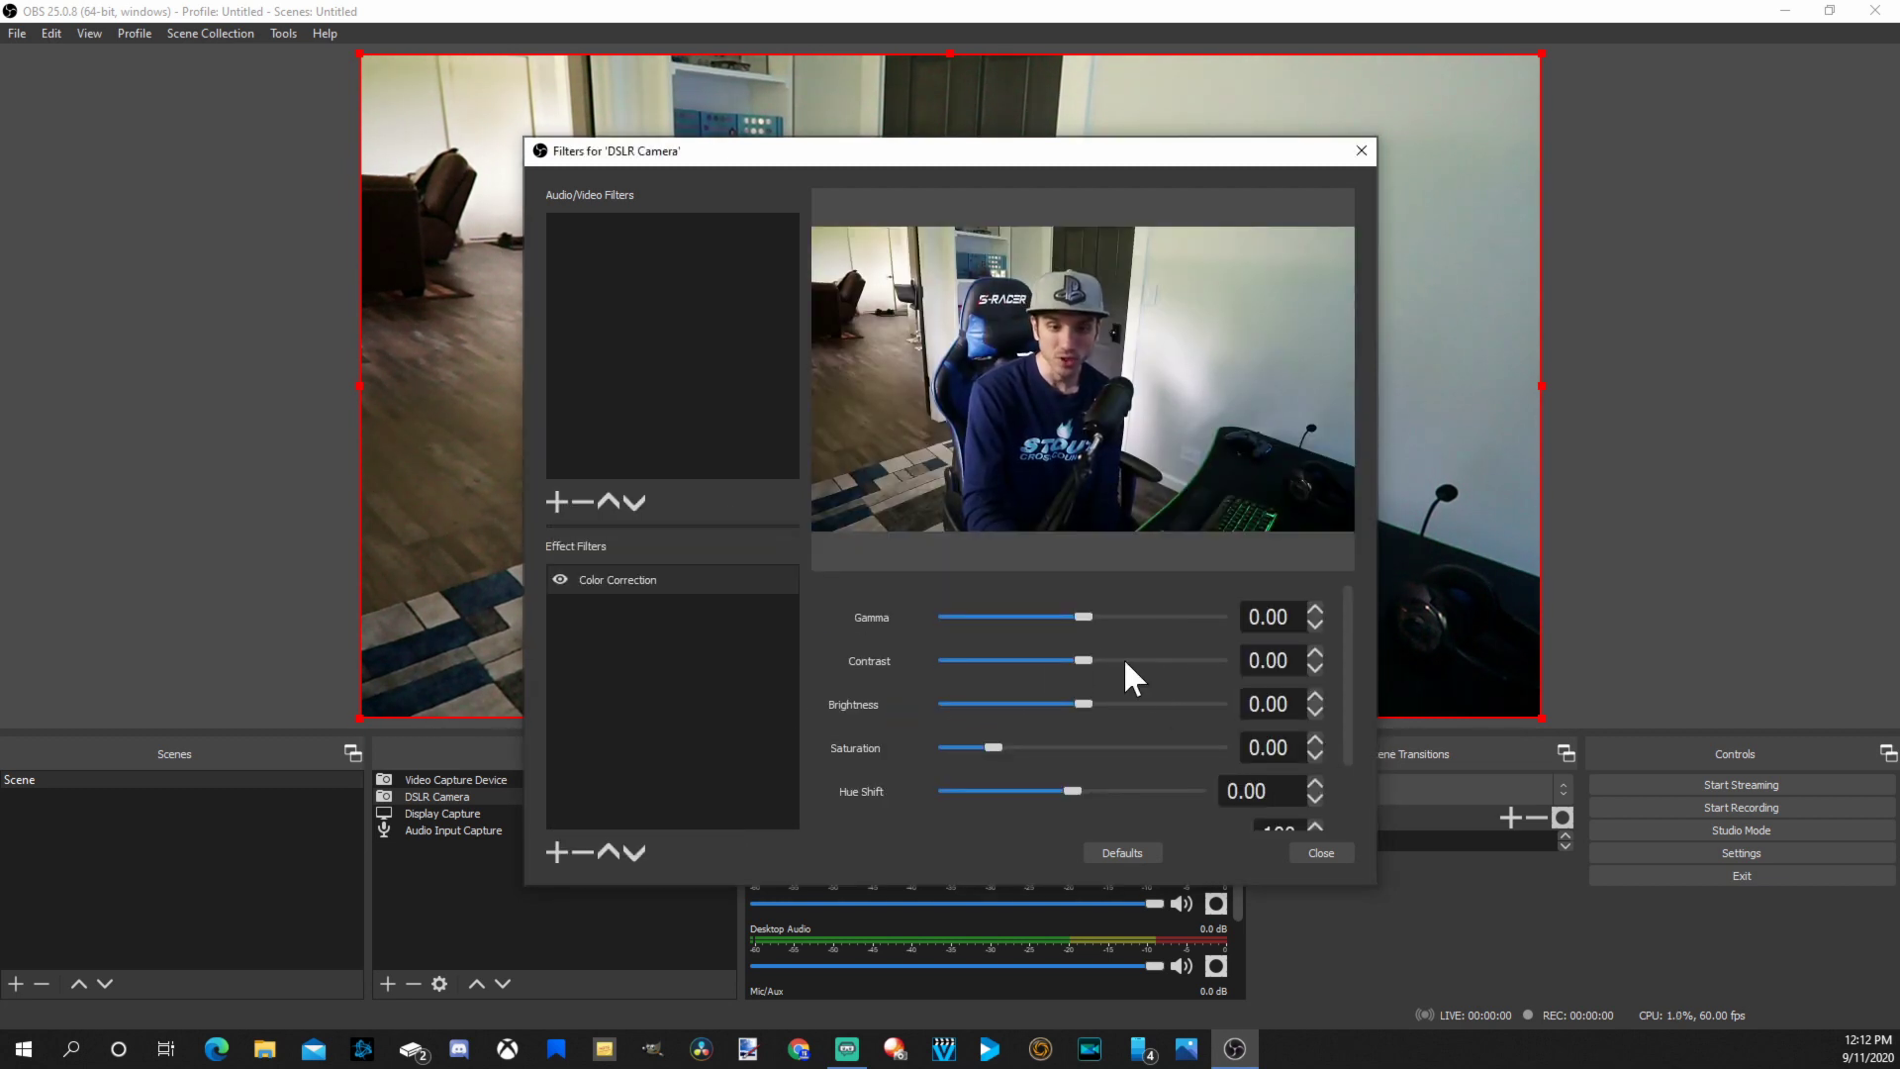
Set the Color Correction to gamma 0.14, contrast 0.30, brightness 0.06 and saturation 0.43
left_click_drag(1085, 660, 1089, 617)
left_click_drag(992, 747, 1087, 699)
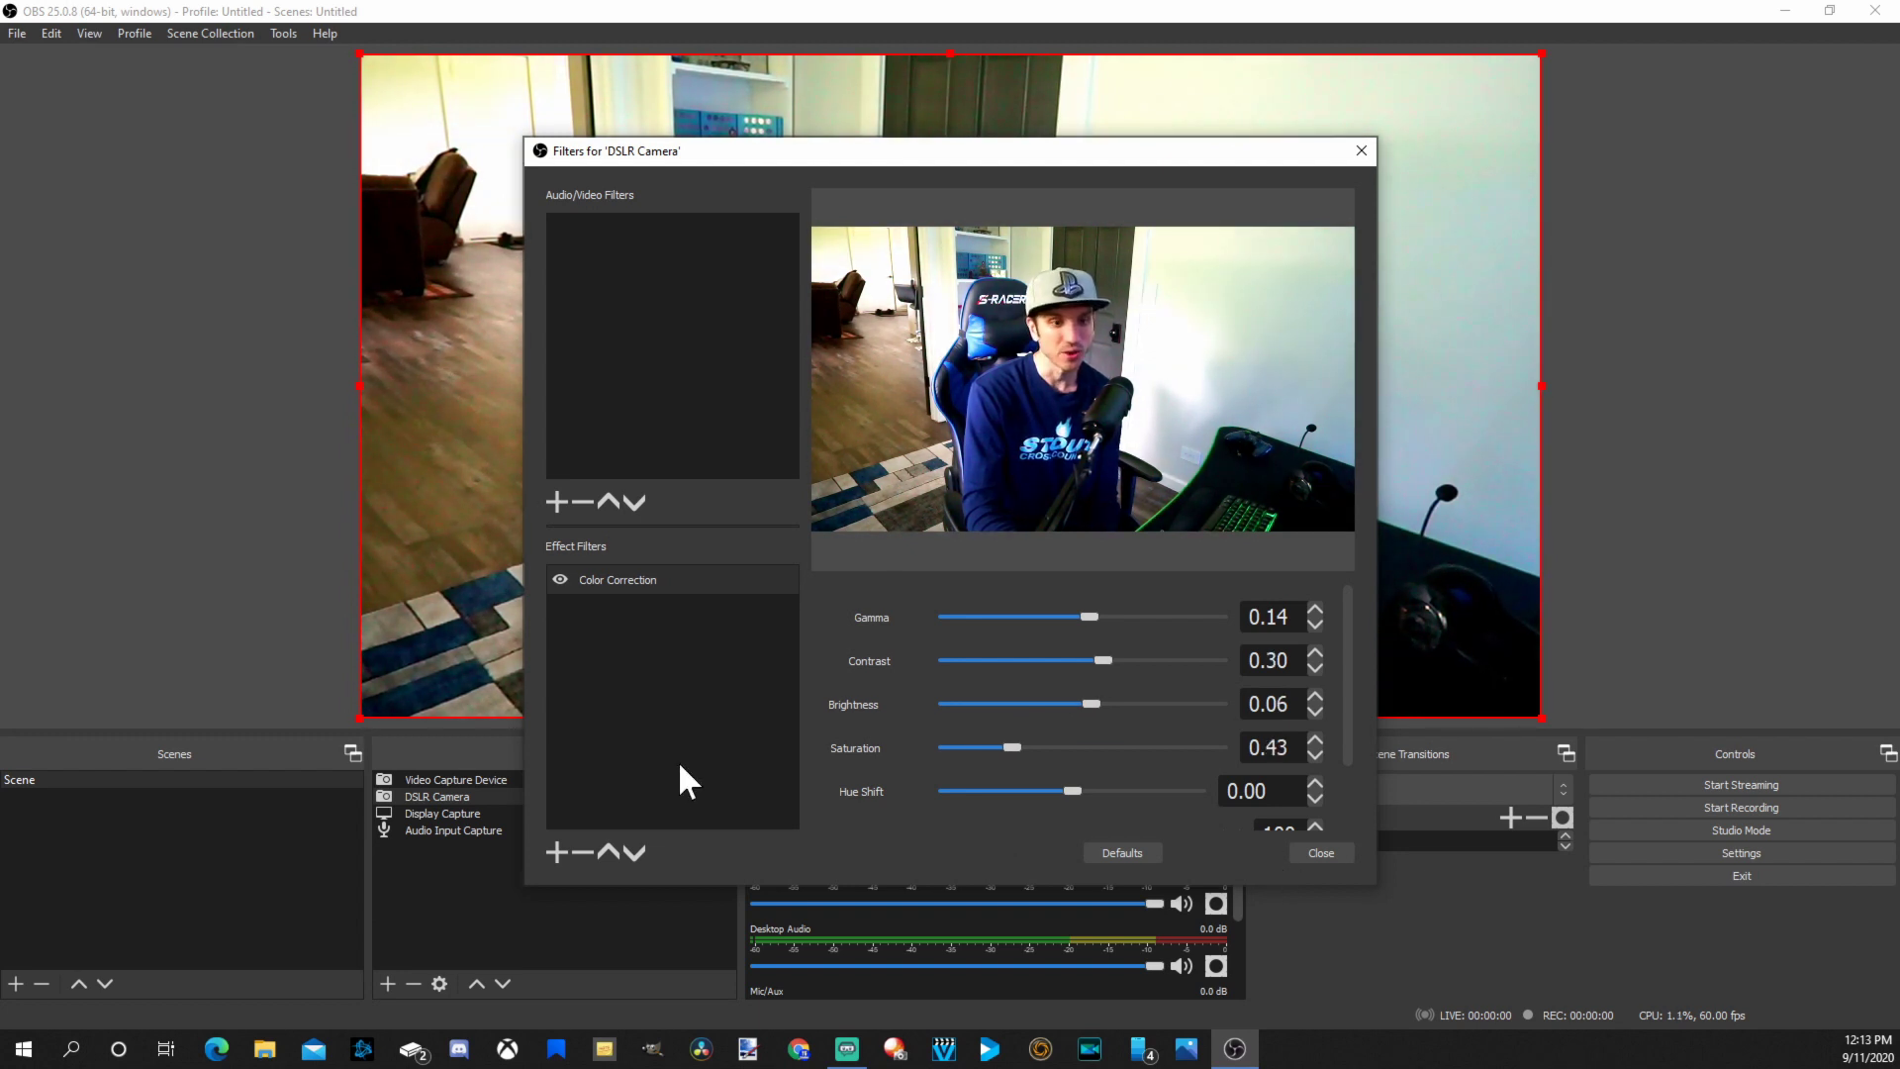
left_click(554, 847)
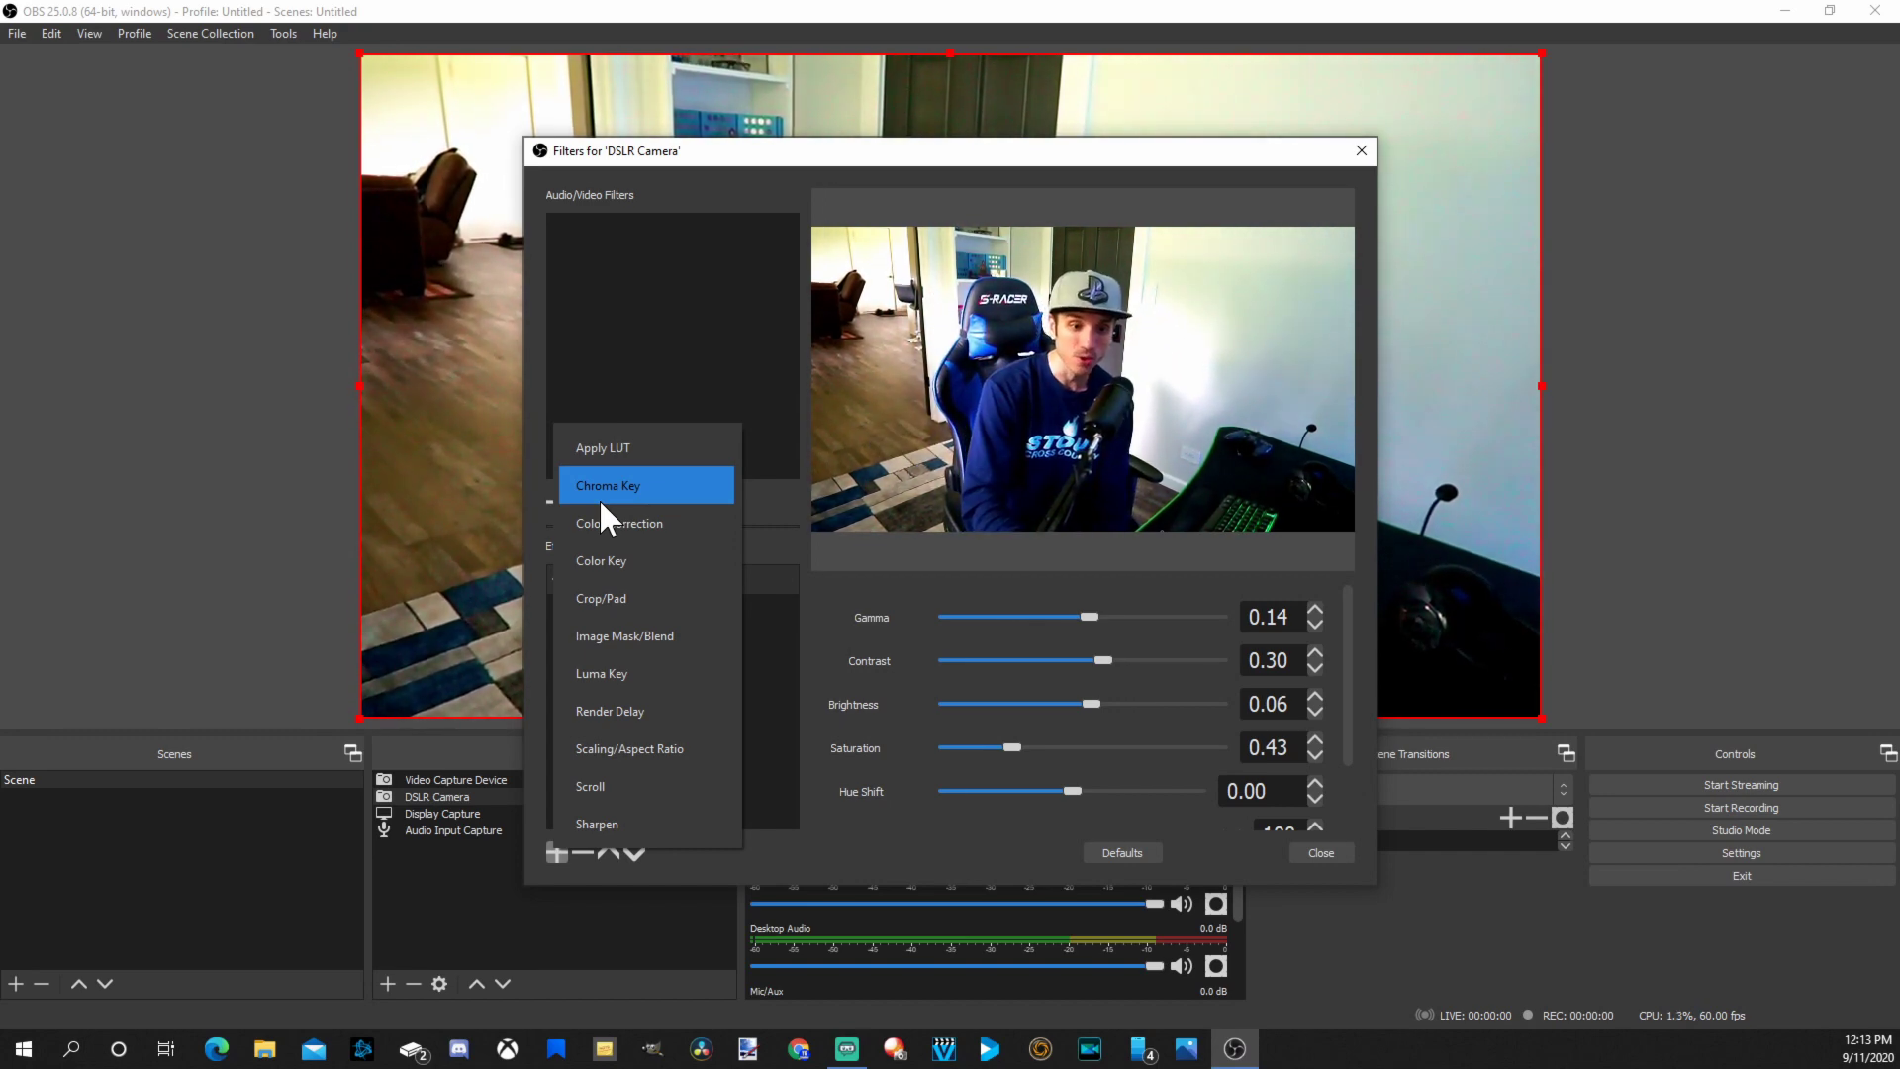
Add a Chroma Key filter to the DSLR Camera, then delete it, keeping only Color Correction
left_click(600, 498)
left_click(928, 603)
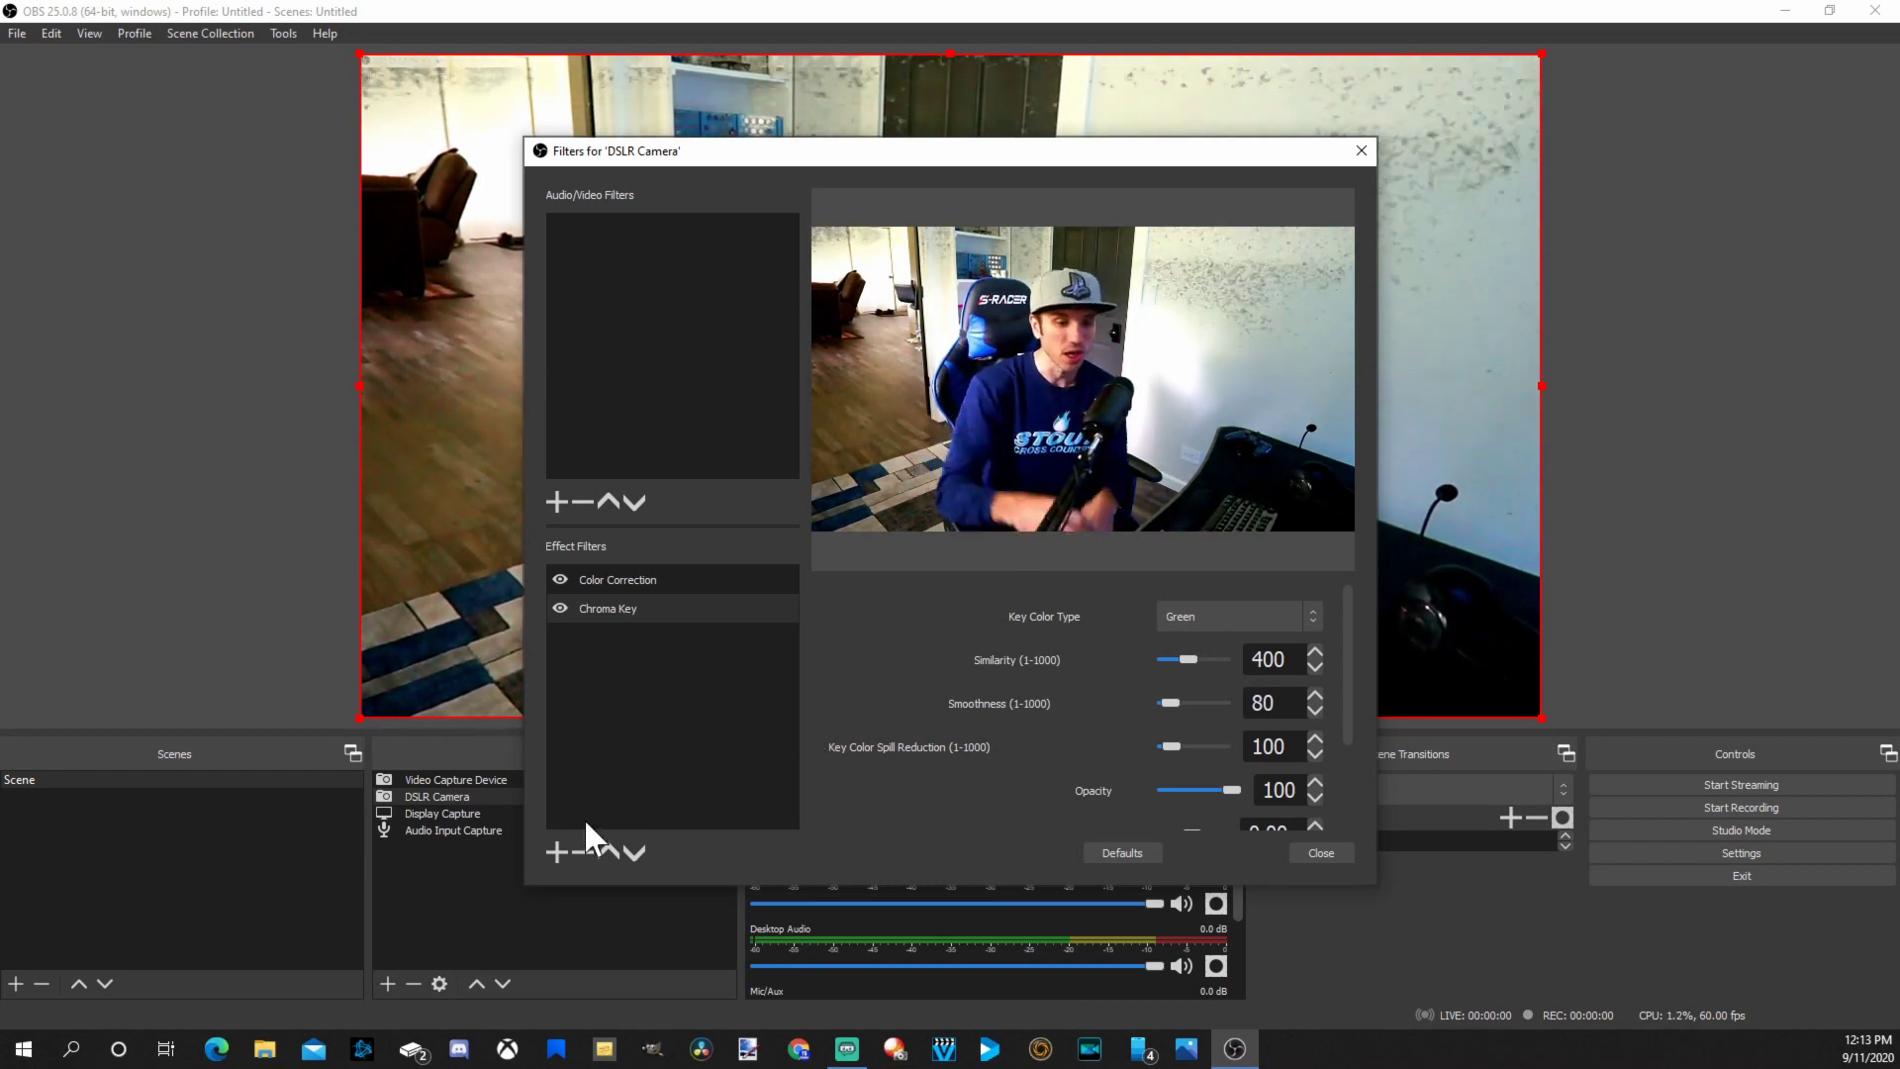
left_click(582, 851)
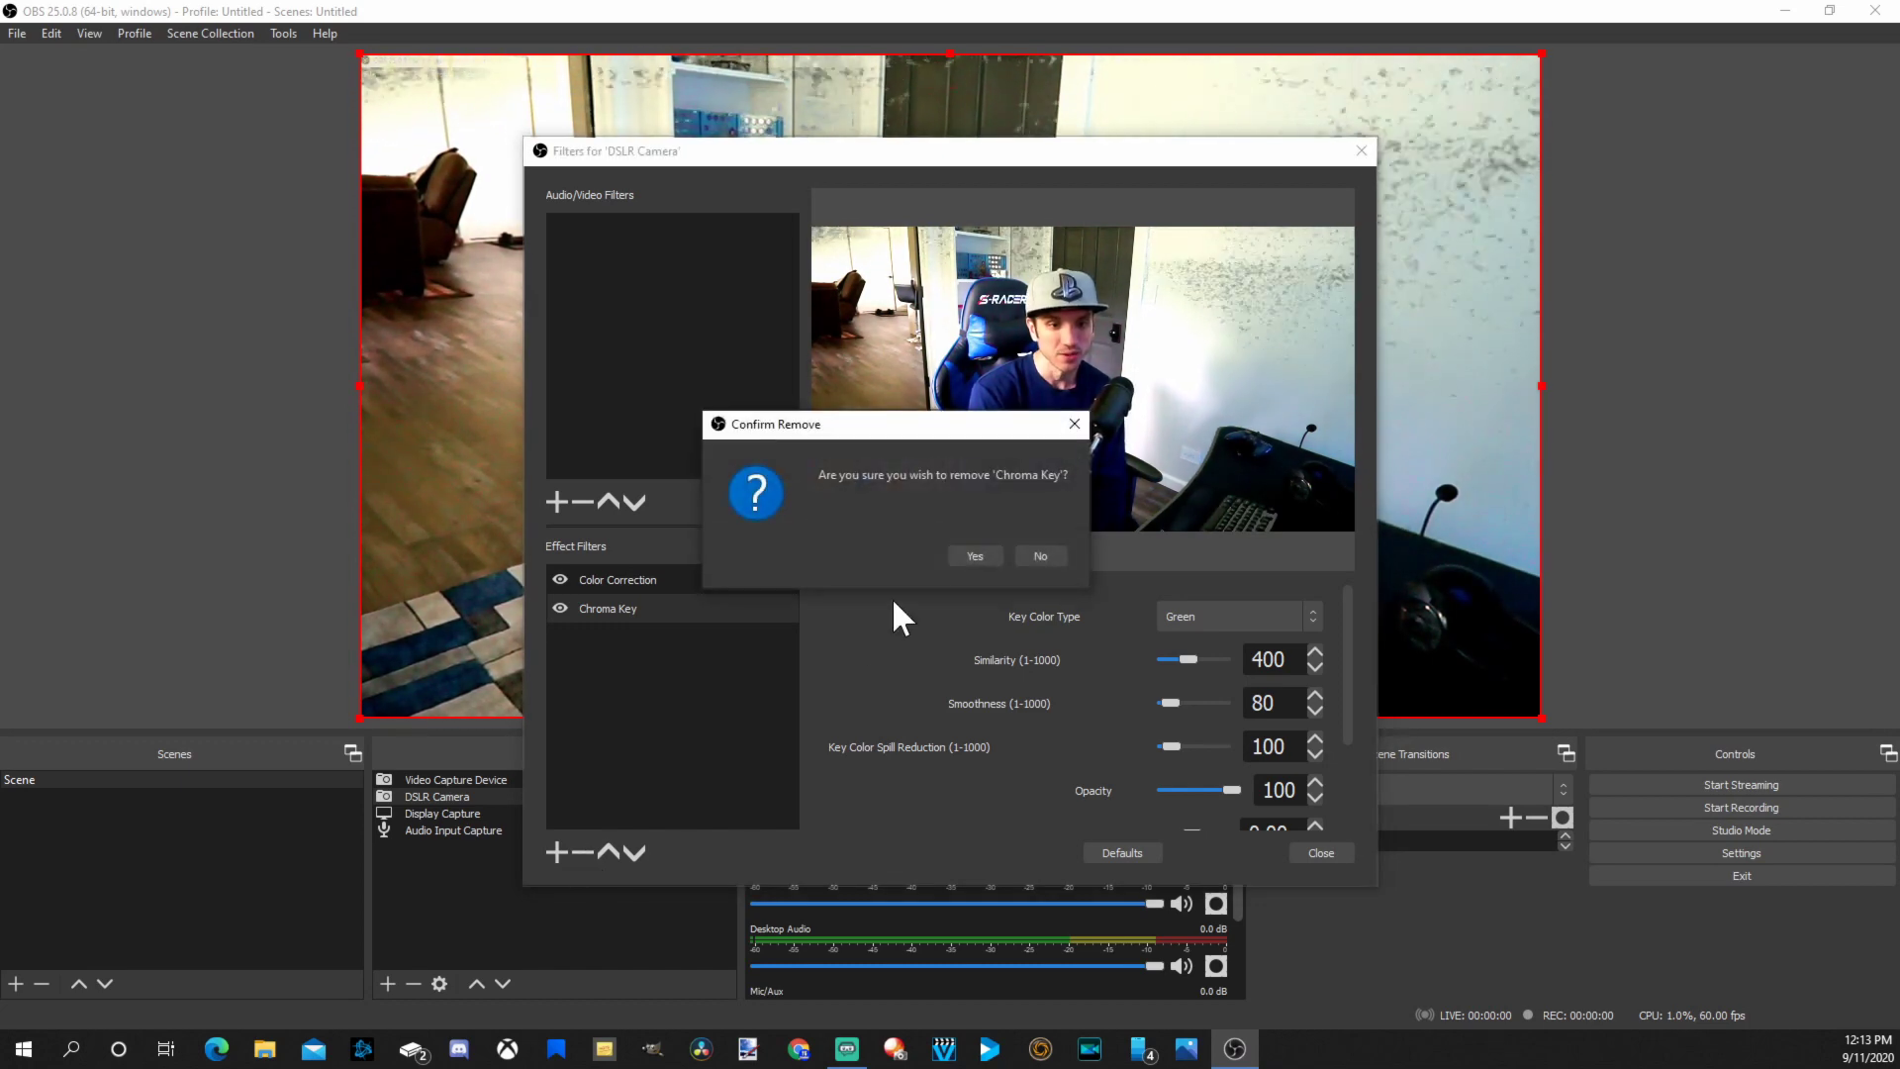
left_click(975, 554)
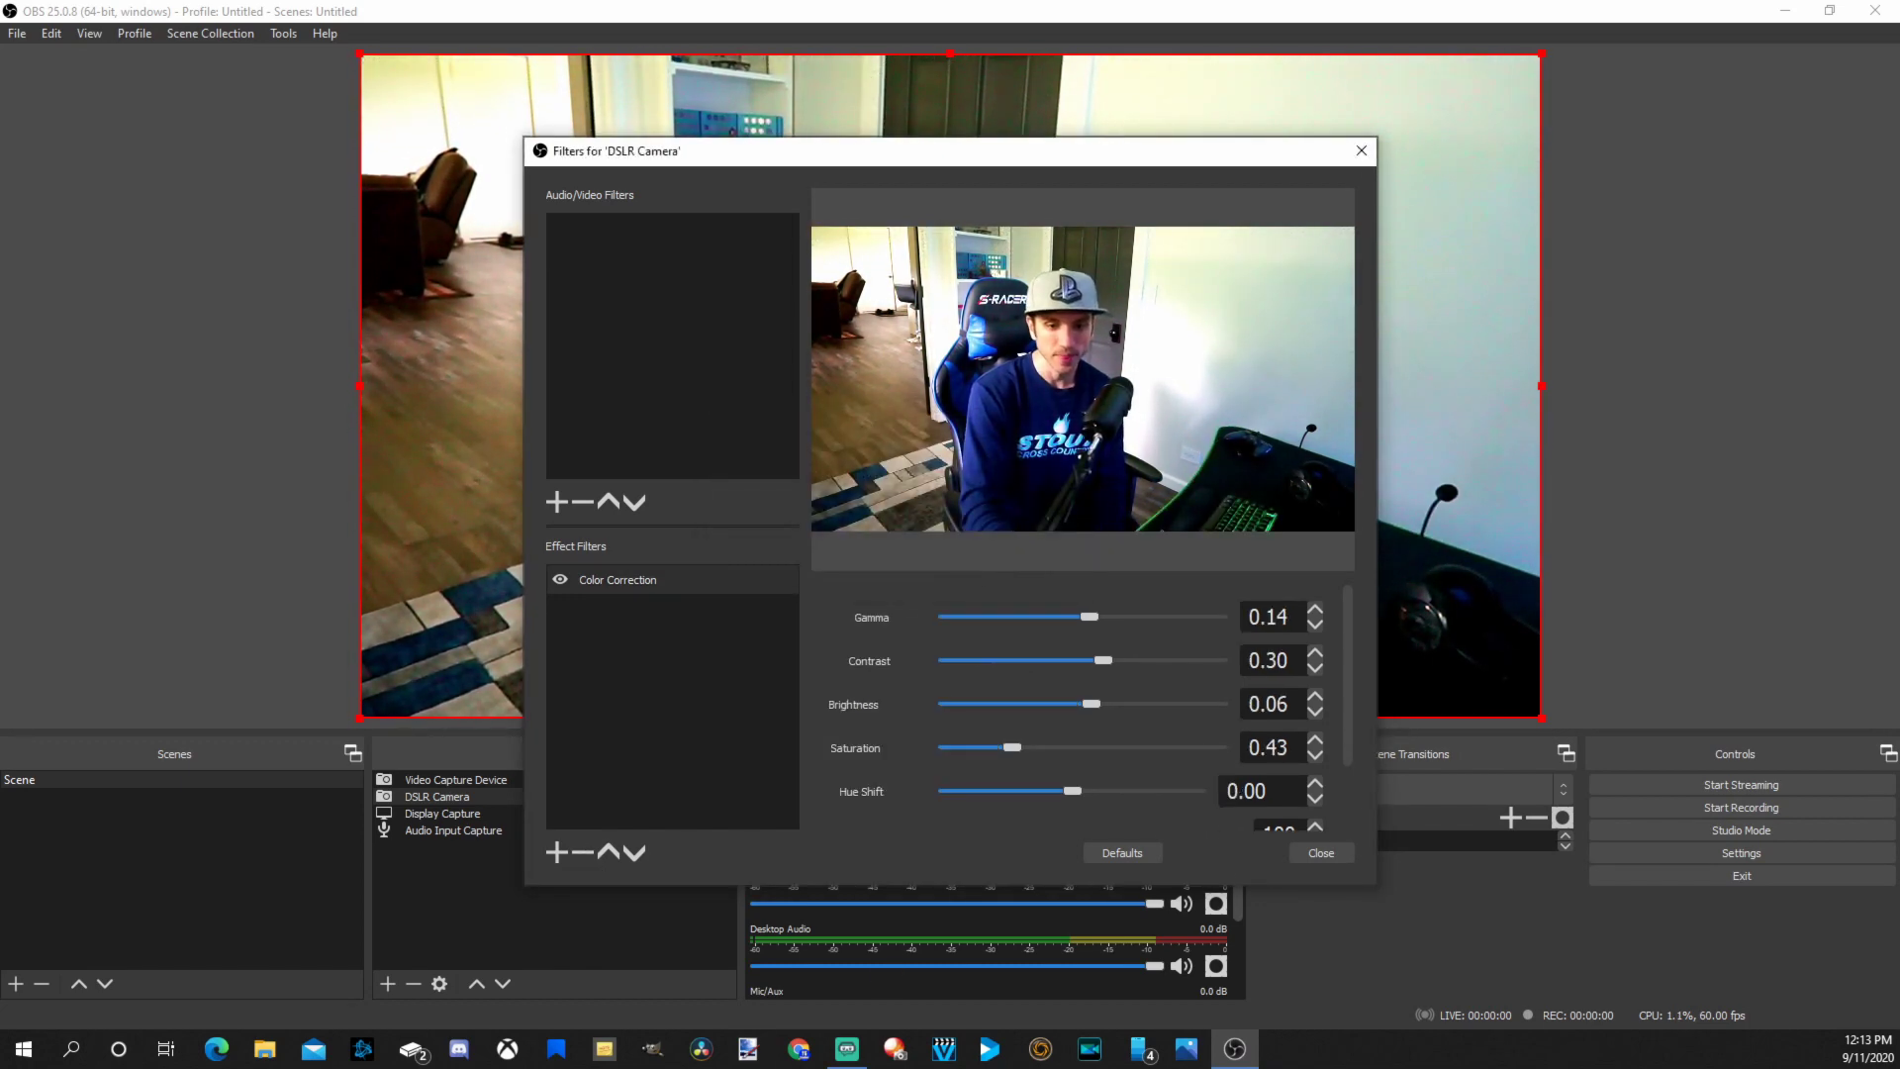
left_click(1322, 853)
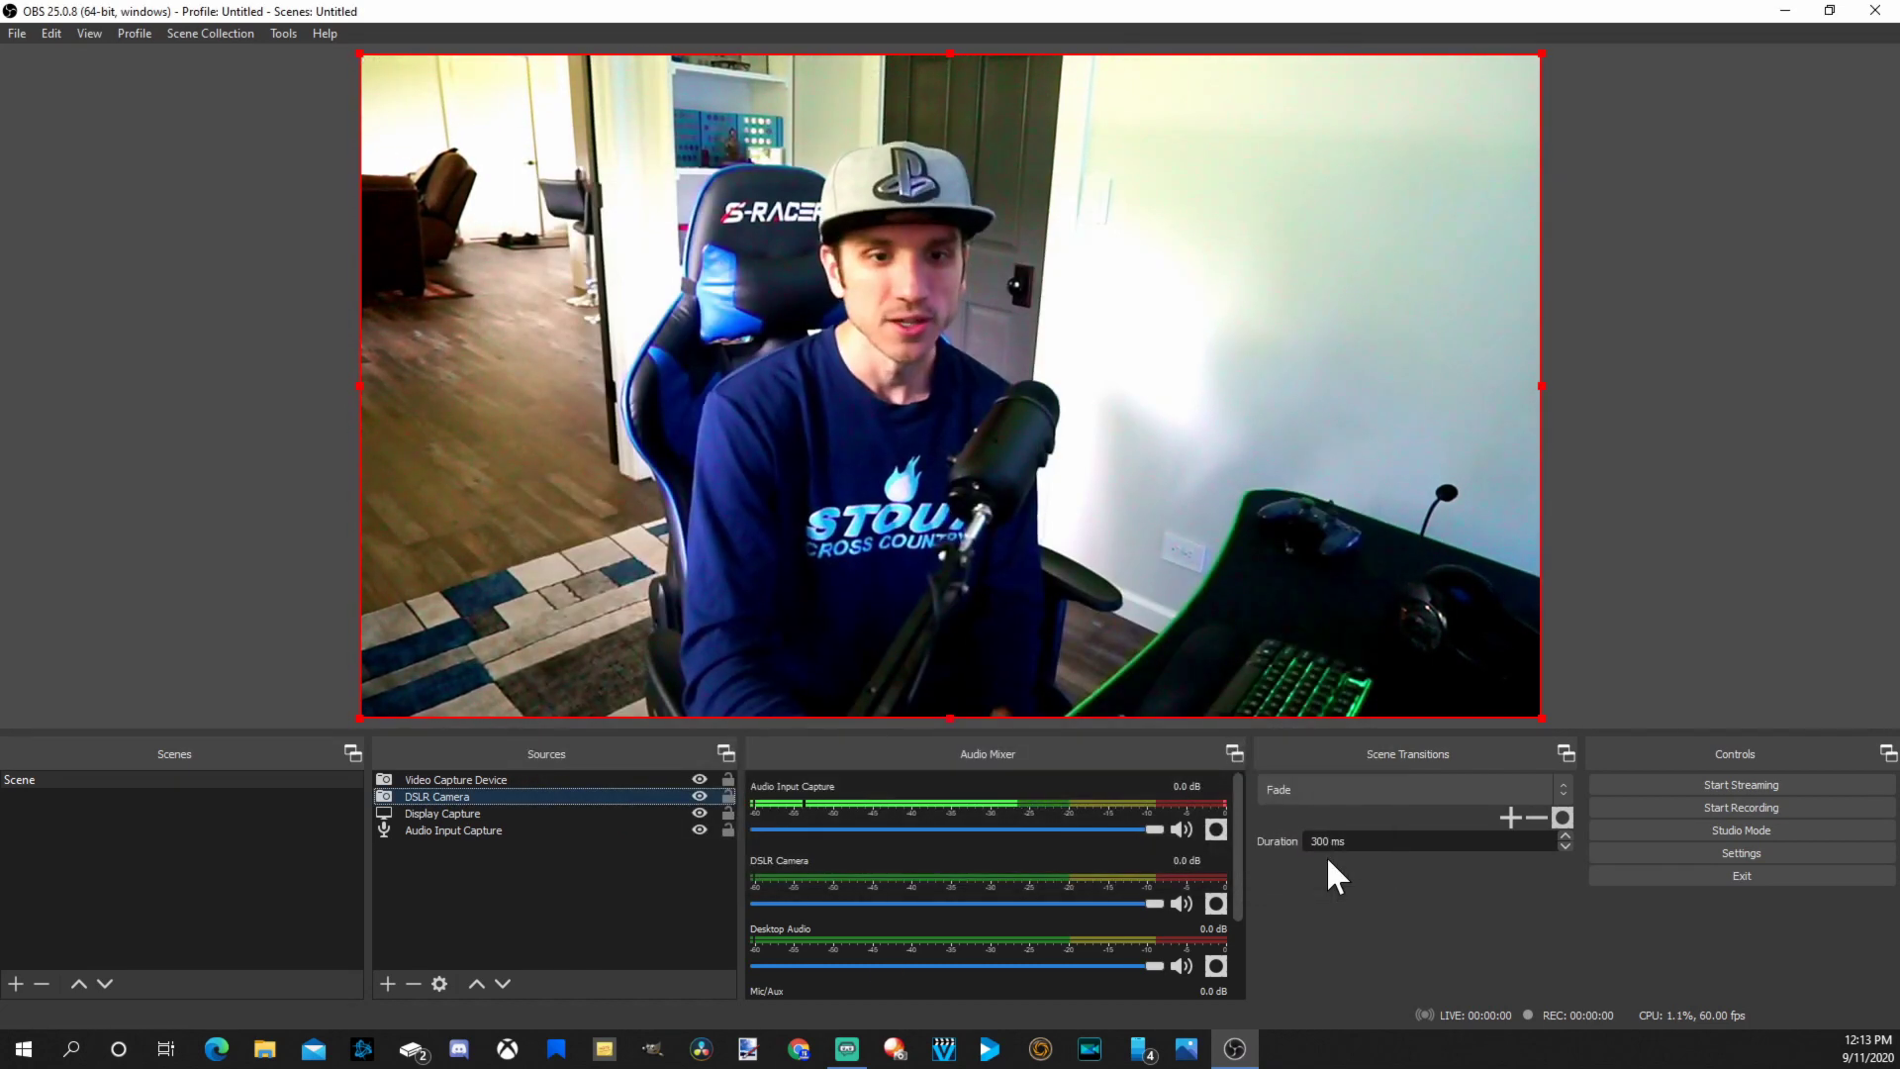